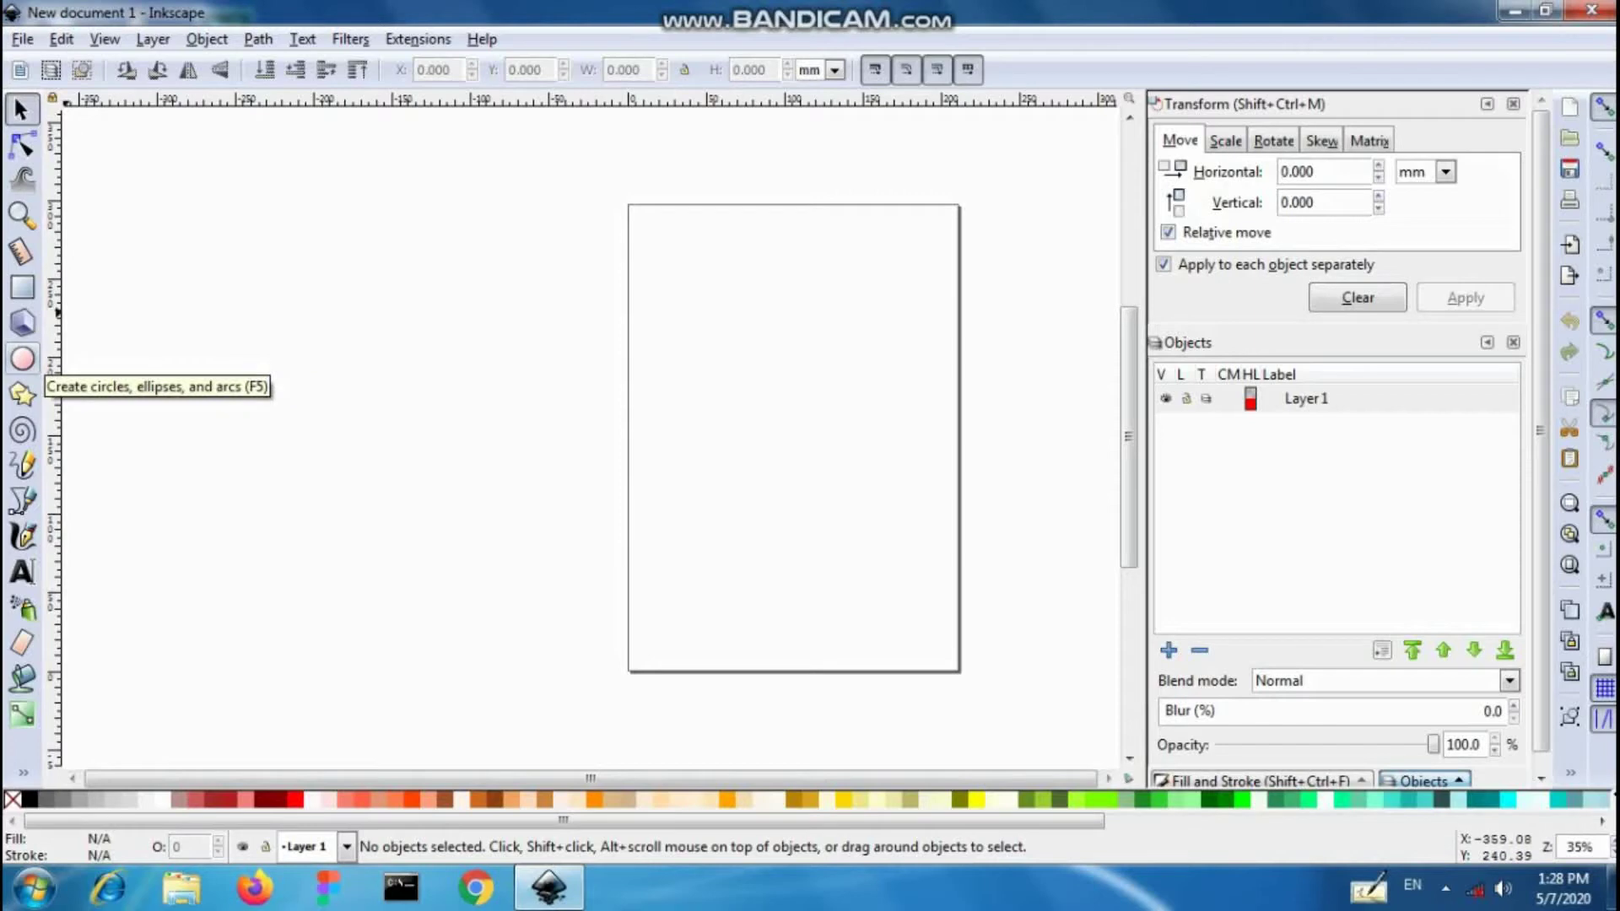
Step: Draw an ellipse about 166 by 100 mm across the upper part of the page and fill it bright green
{"action": "key", "text": "plus"}
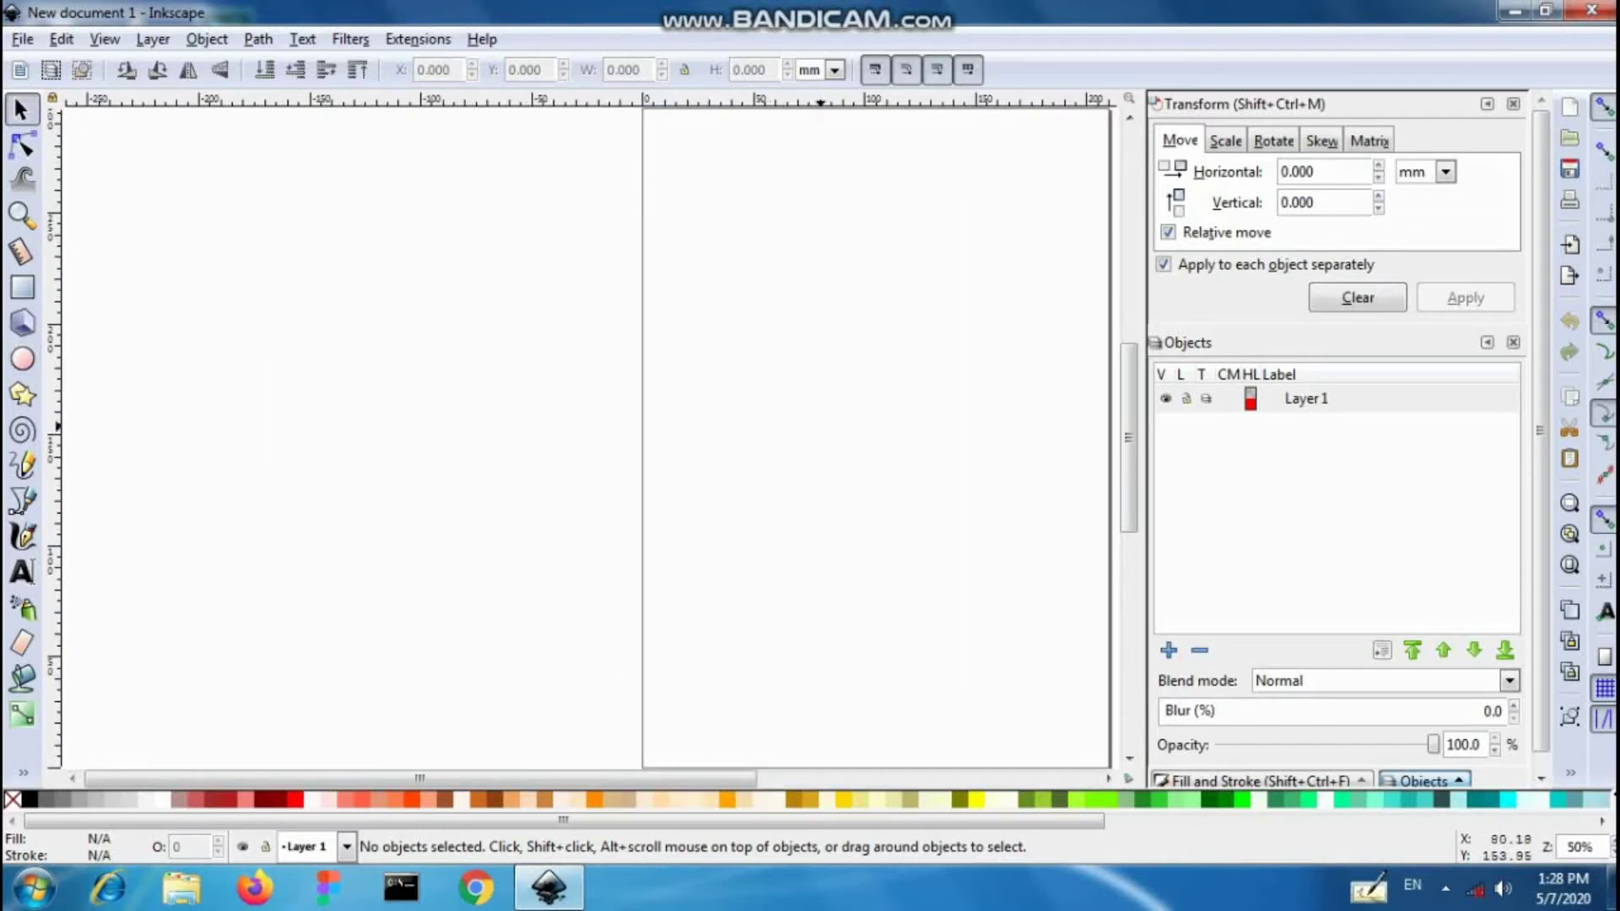
{"action": "scroll", "coordinate": [591, 431], "scroll_direction": "right", "scroll_amount": 5}
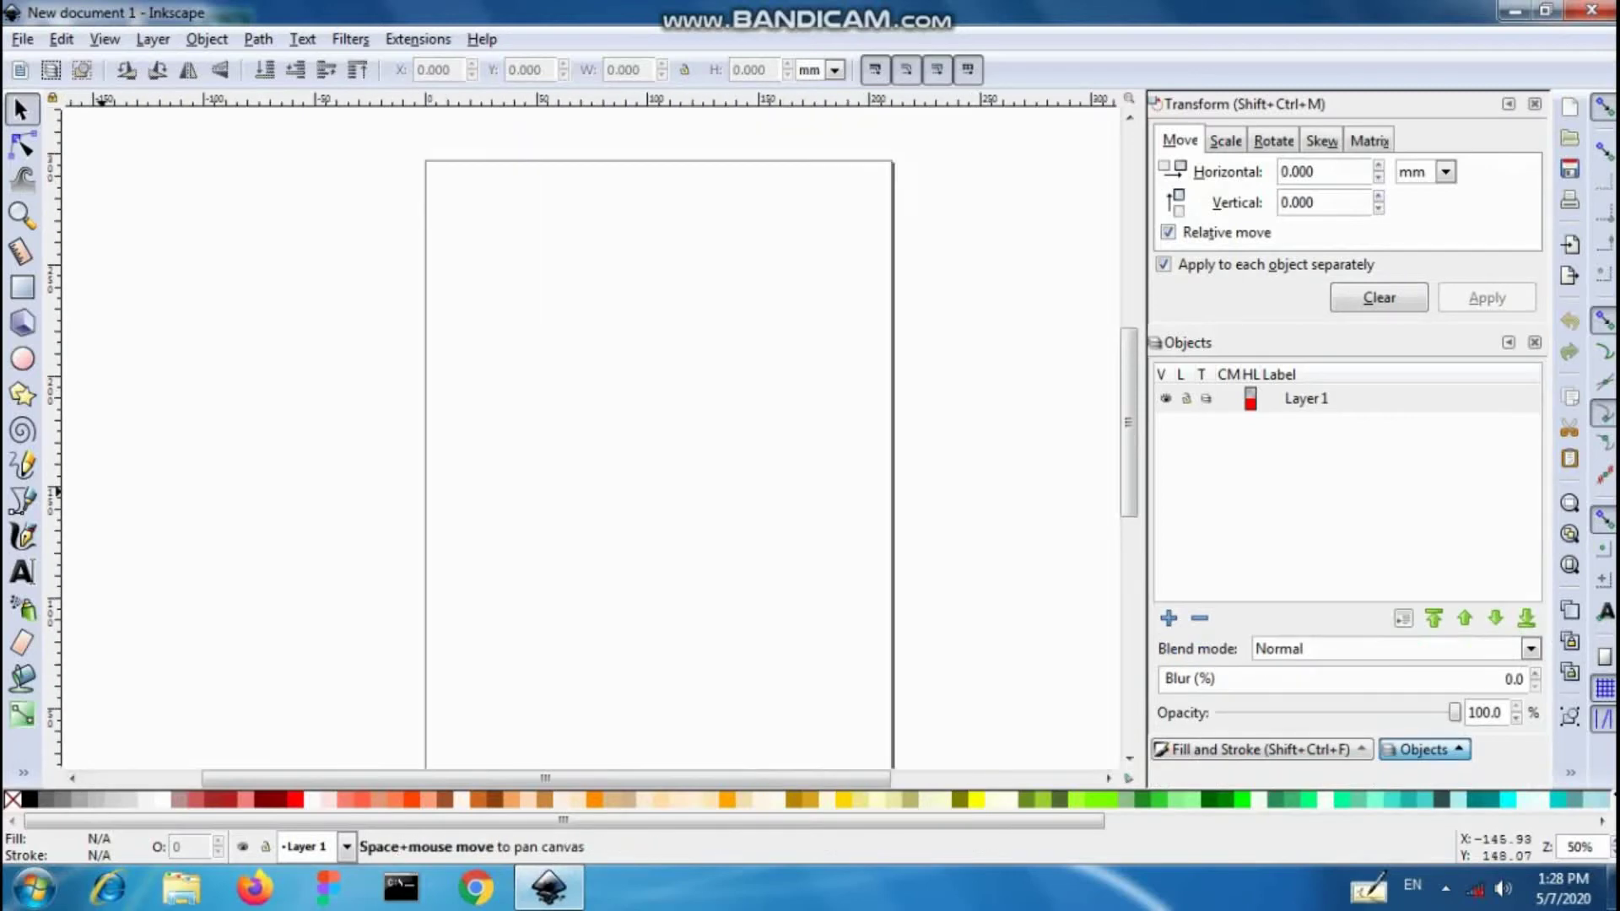
{"action": "left_click", "coordinate": [22, 358]}
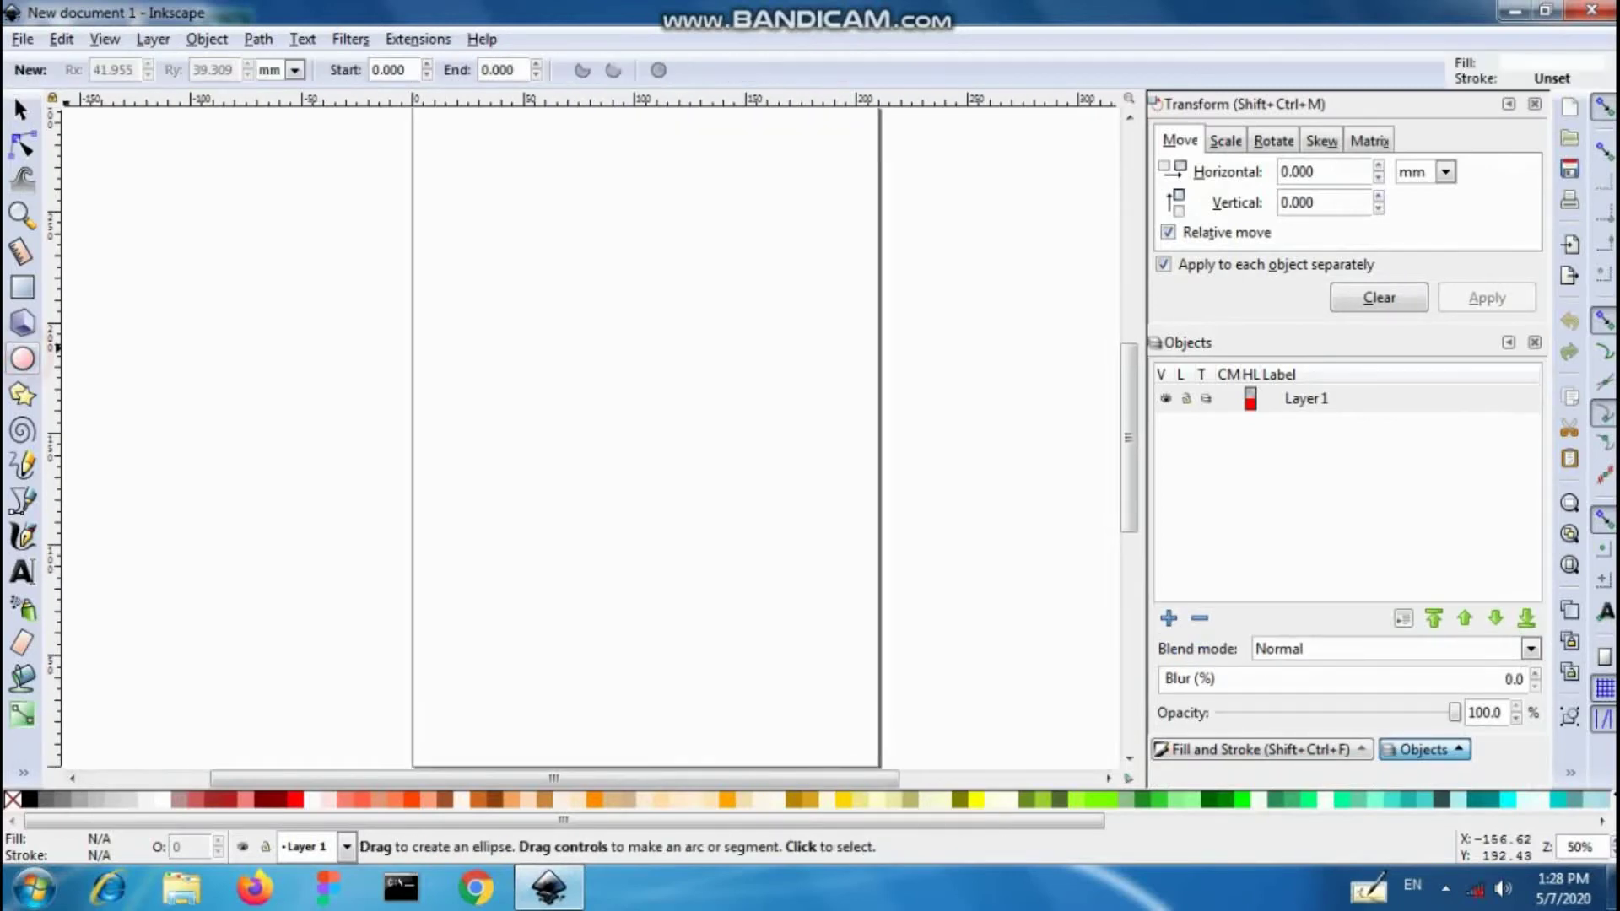
{"action": "left_click_drag", "start_coordinate": [431, 182], "coordinate": [800, 407]}
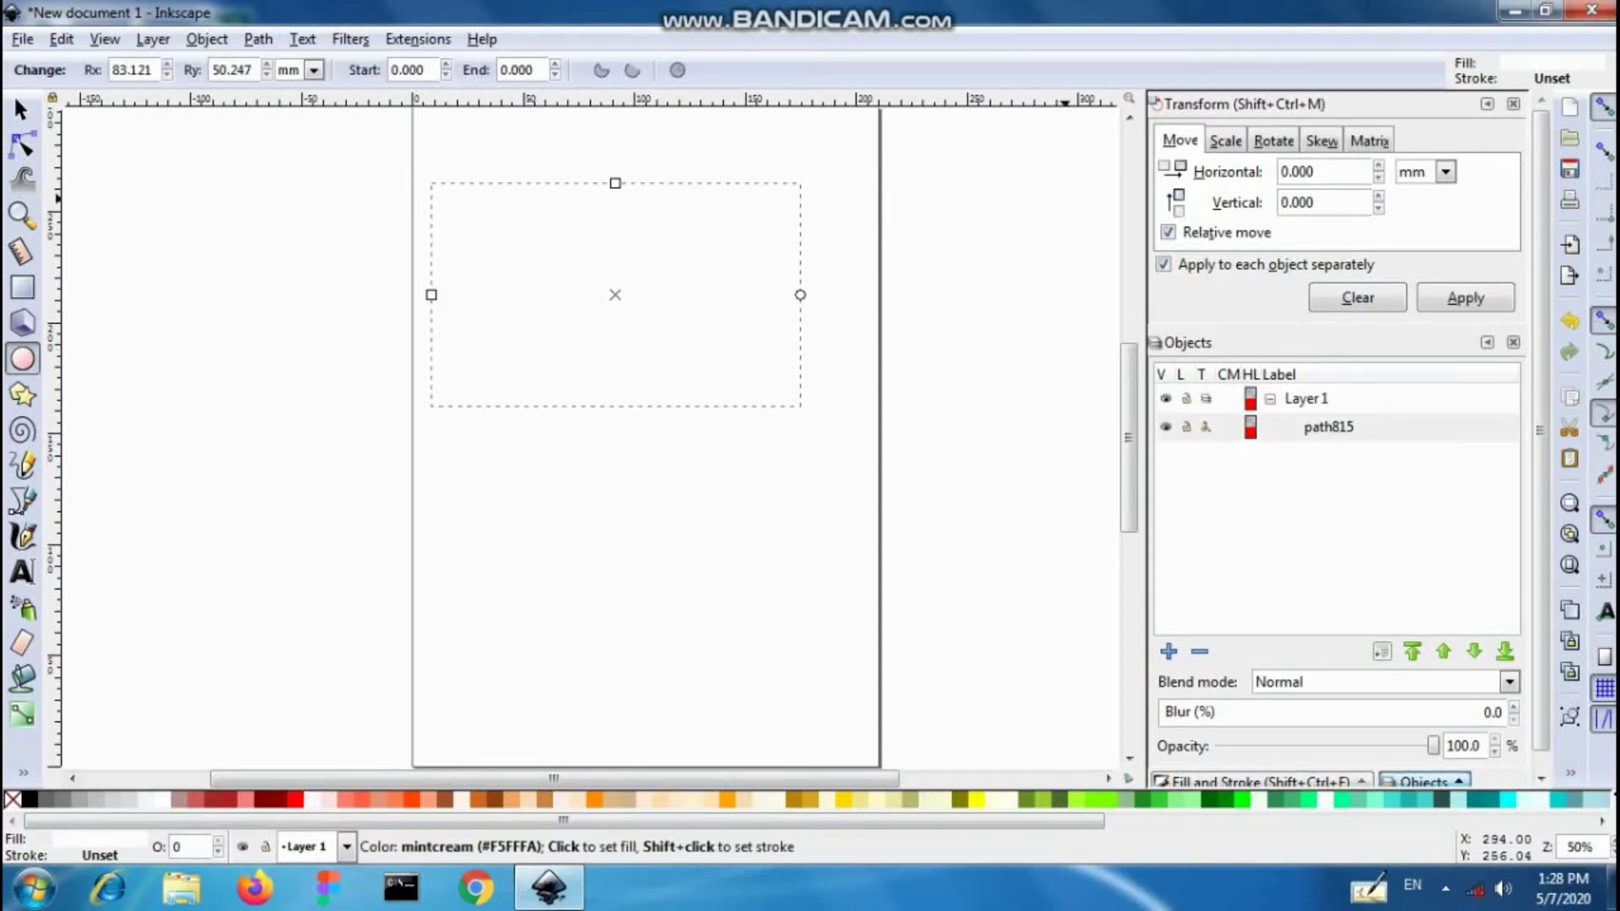
{"action": "left_click", "coordinate": [1308, 800]}
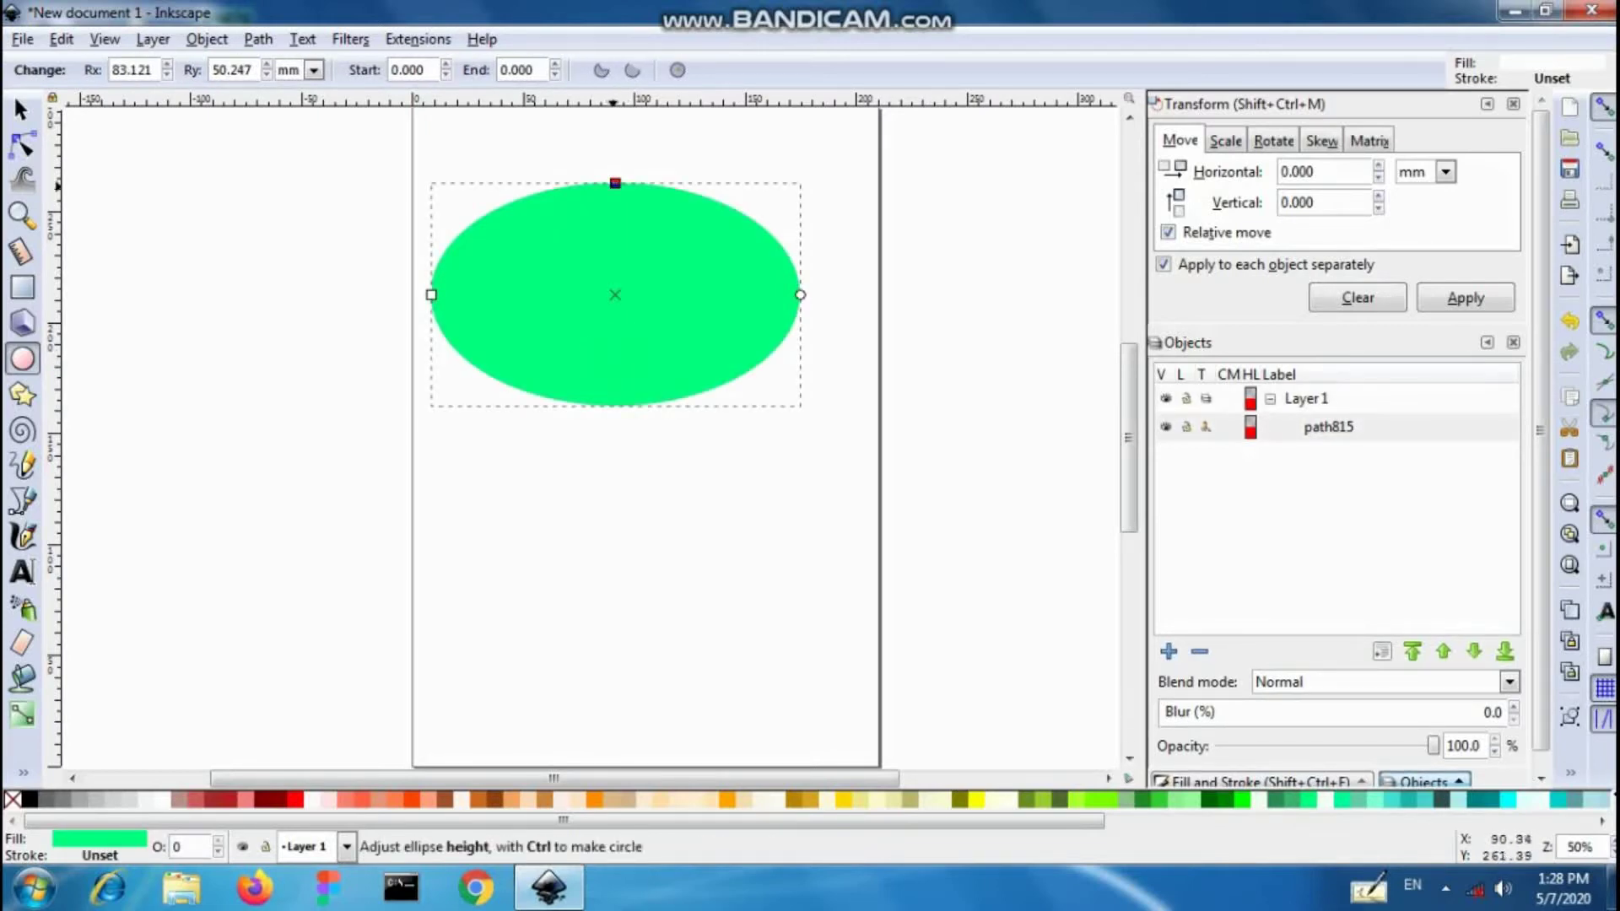
Step: Select the green ellipse and stretch it downward to a height of about 137 mm
{"action": "key", "text": "Escape"}
{"action": "key", "text": "s"}
{"action": "left_click", "coordinate": [620, 237]}
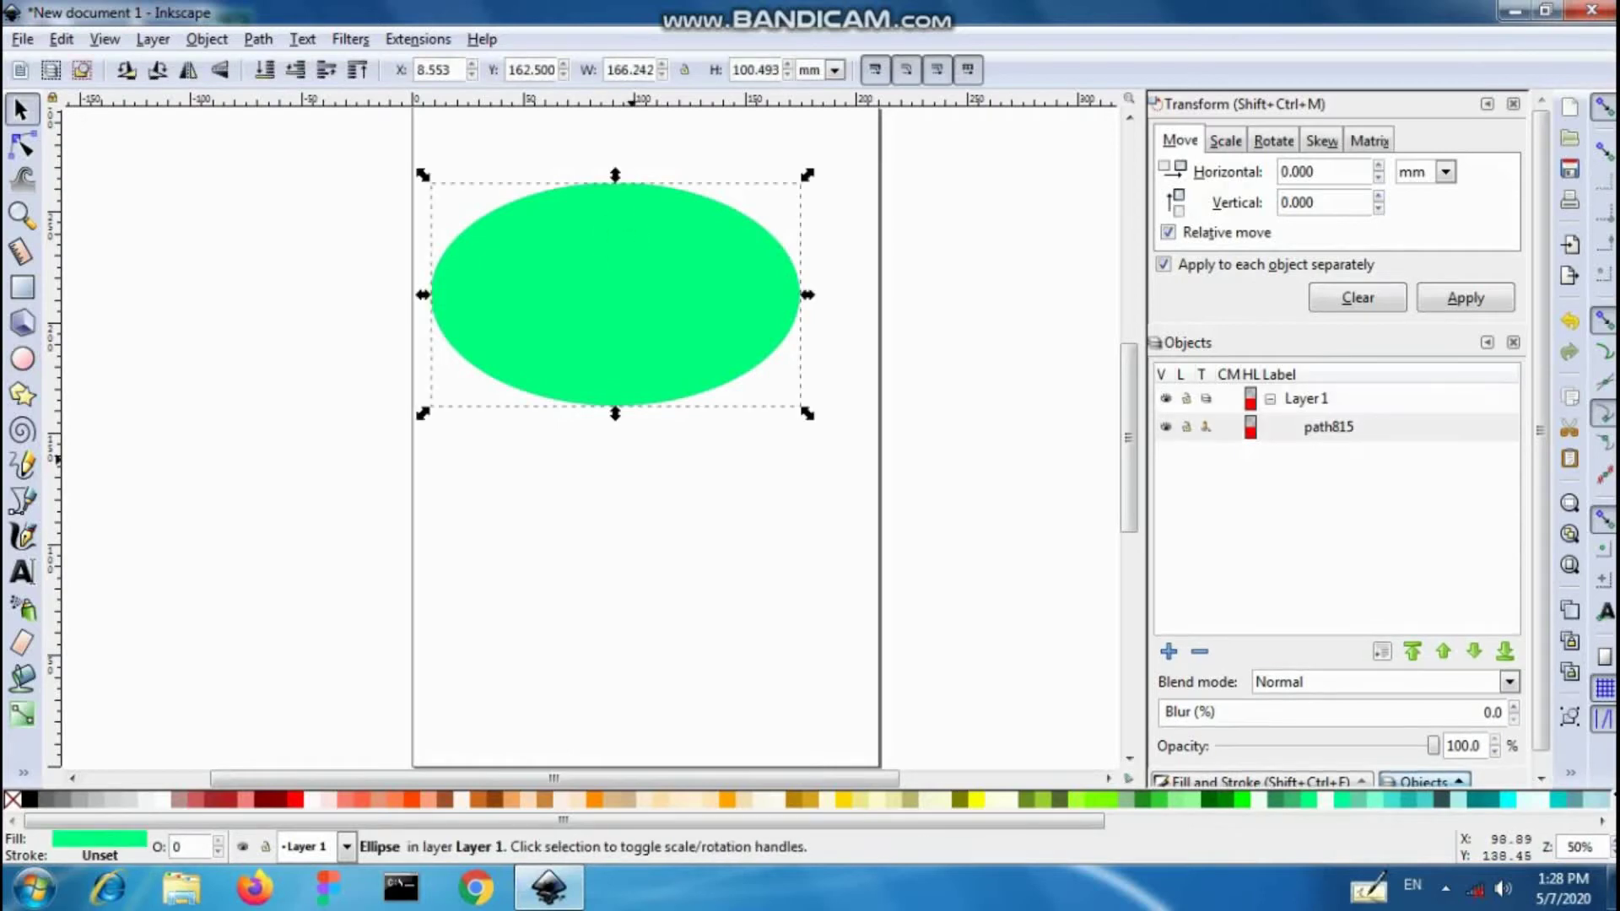
{"action": "left_click_drag", "start_coordinate": [615, 408], "coordinate": [621, 487]}
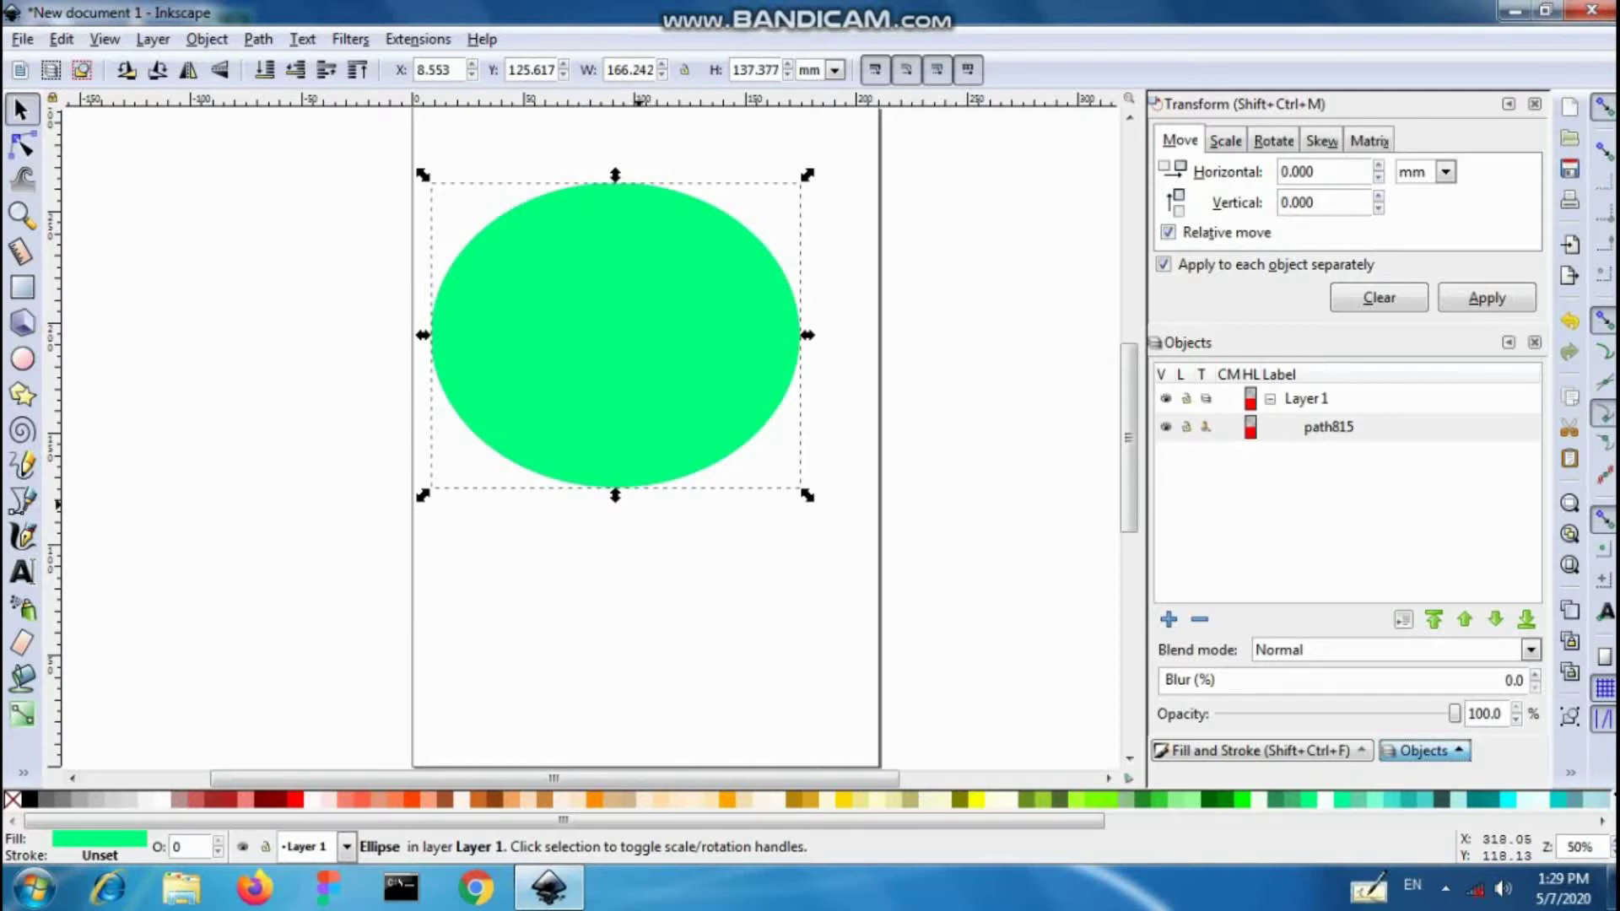
Step: Set both the width and the height of the ellipse to 155 mm to make it a circle
{"action": "left_click", "coordinate": [633, 69]}
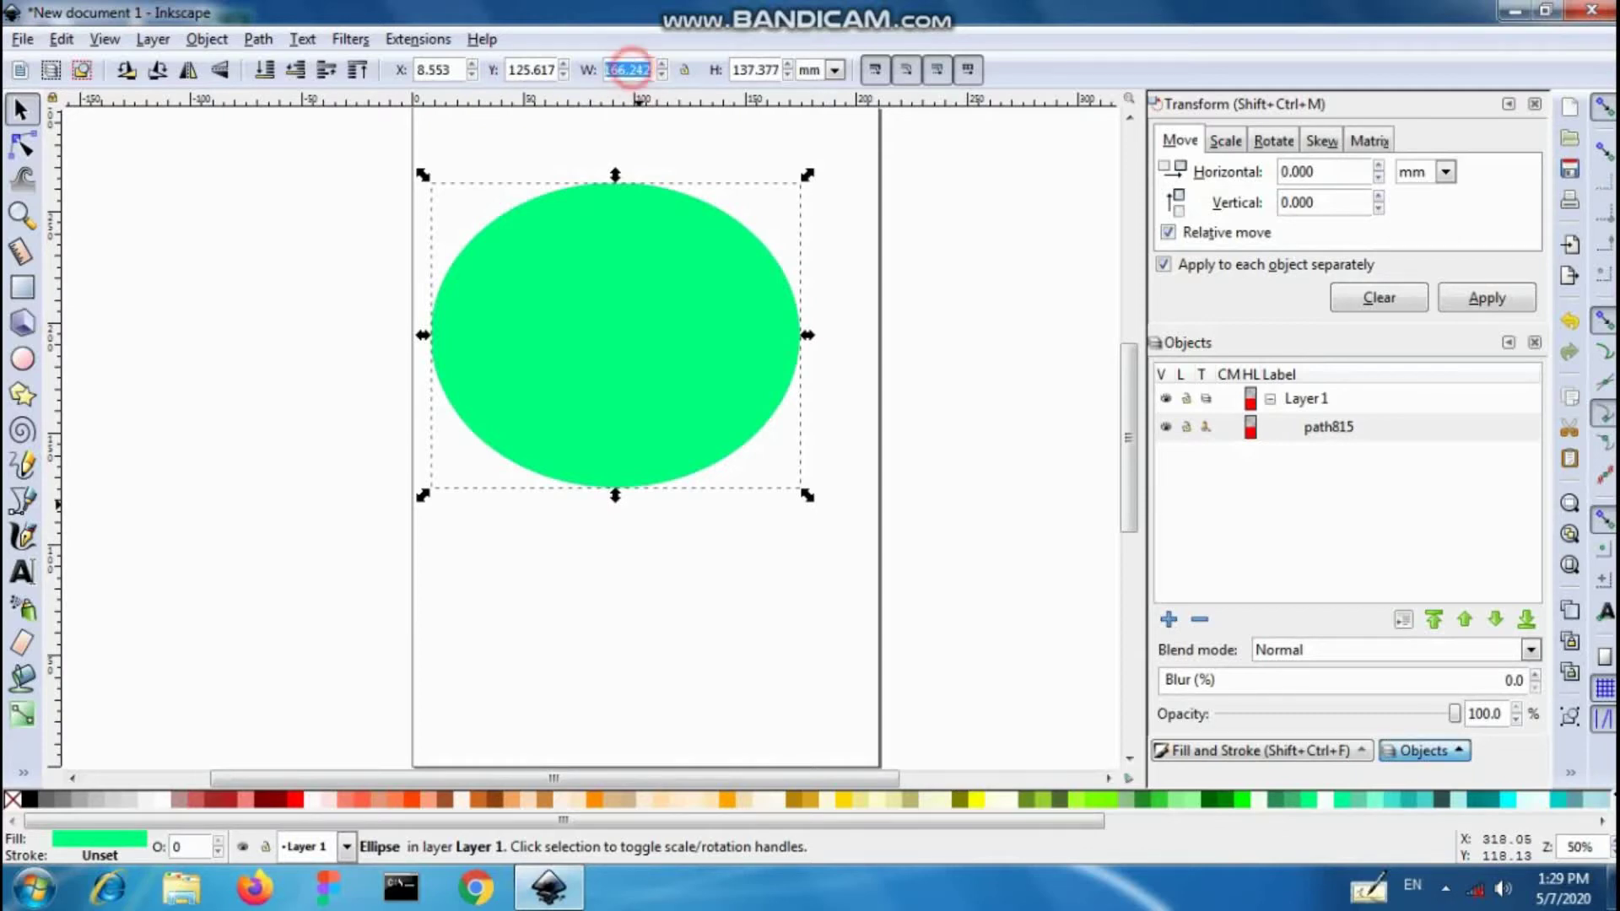
{"action": "triple_click", "coordinate": [633, 69]}
{"action": "type", "text": "1"}
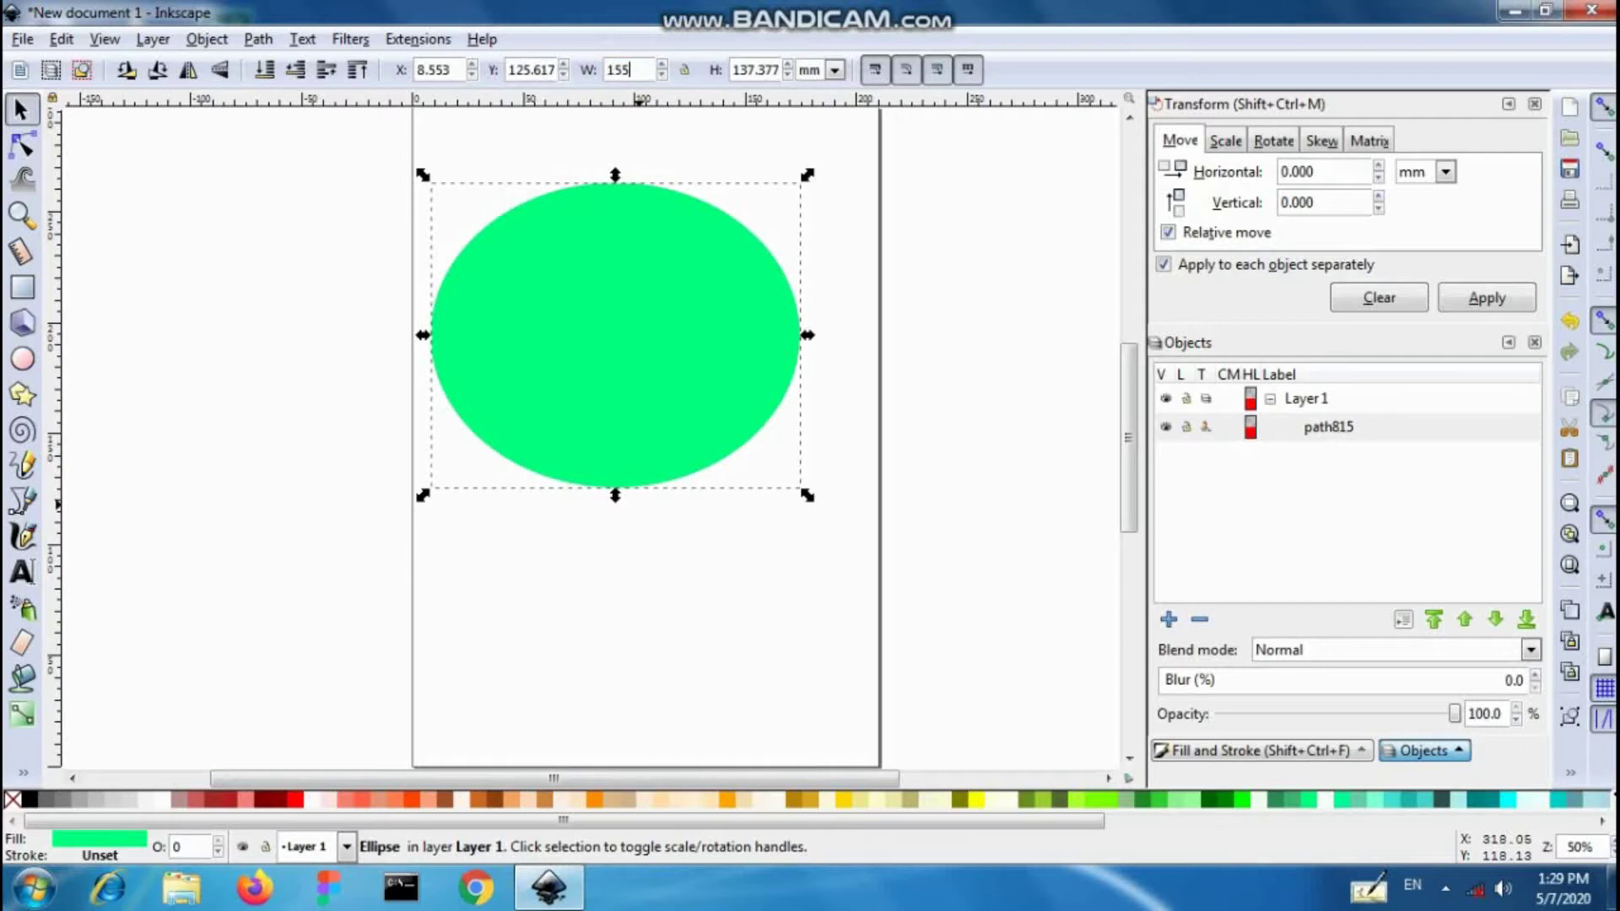
{"action": "type", "text": "55"}
{"action": "key", "text": "Tab"}
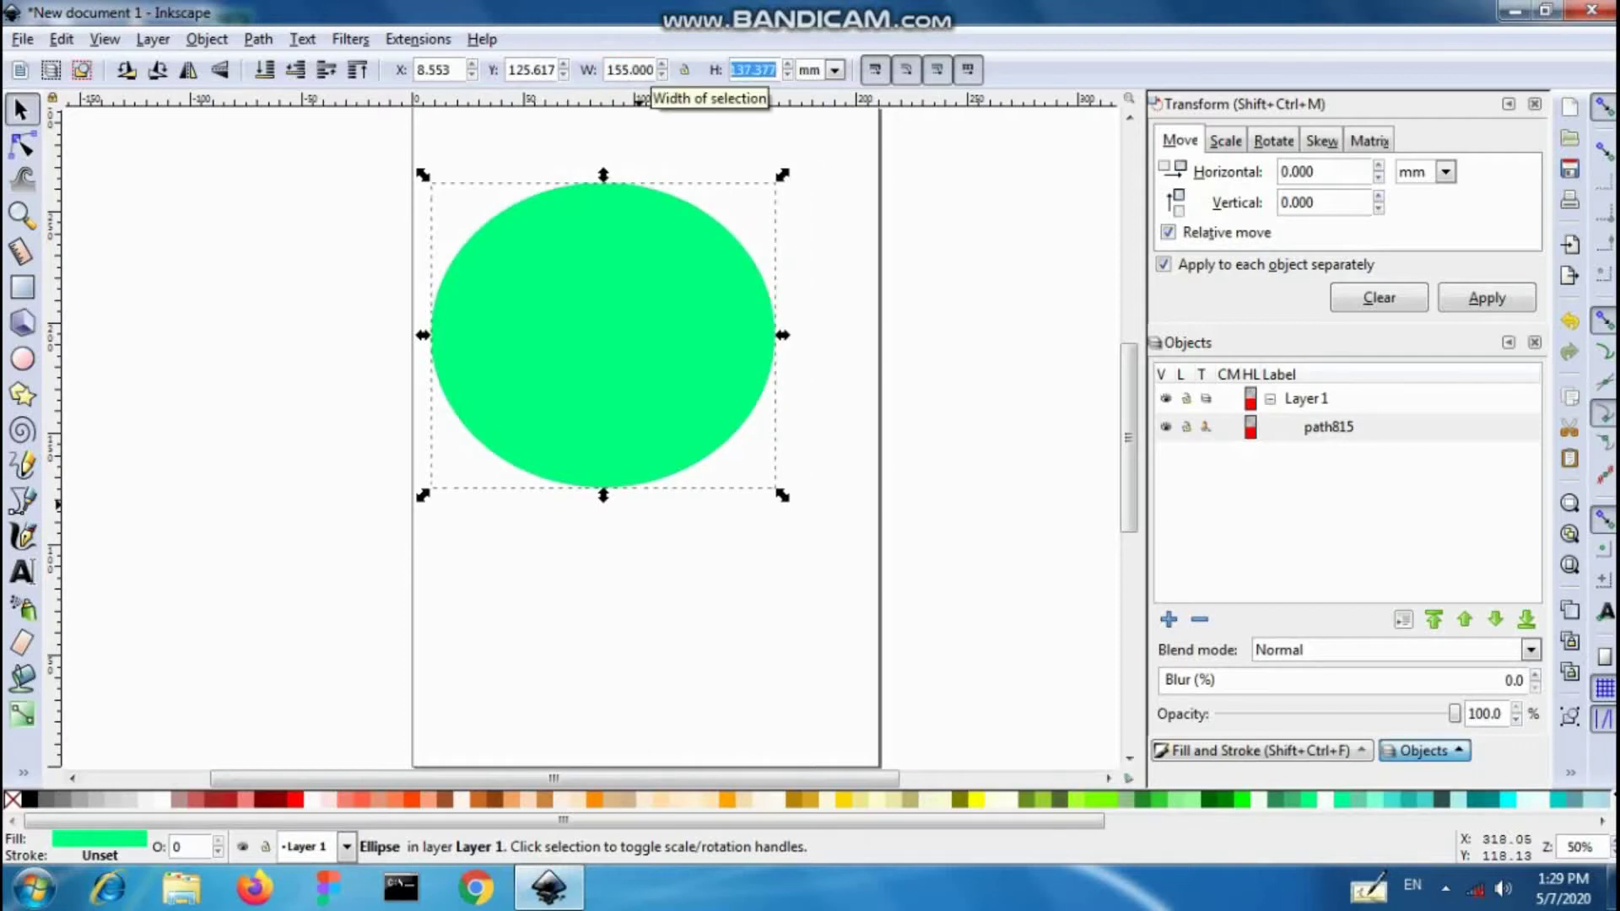
{"action": "type", "text": "155"}
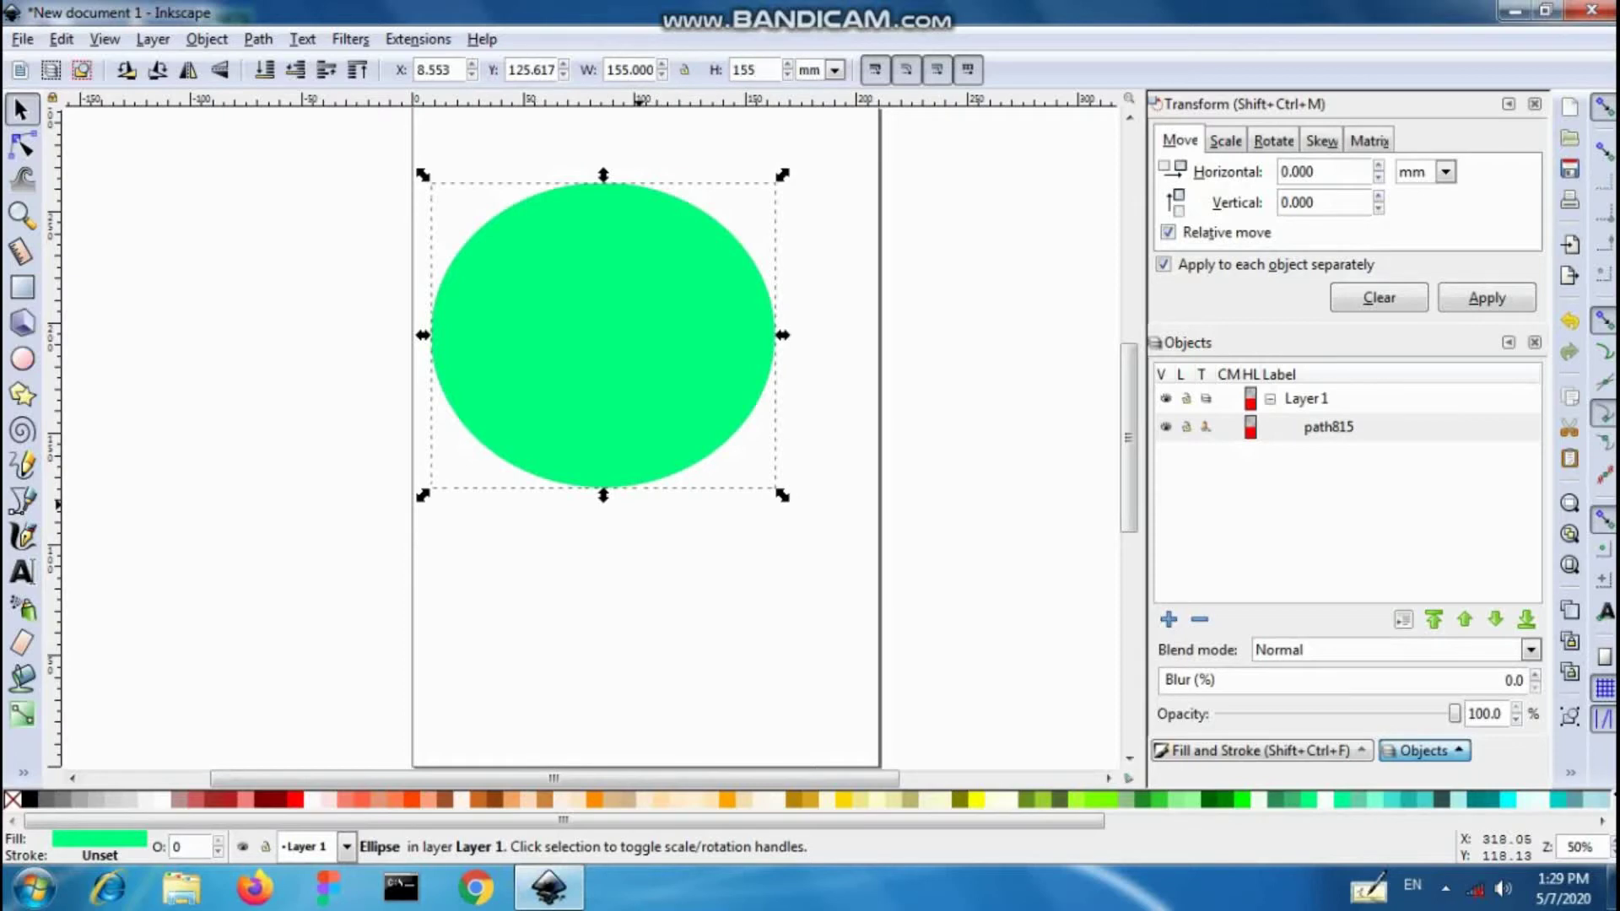
{"action": "key", "text": "Return"}
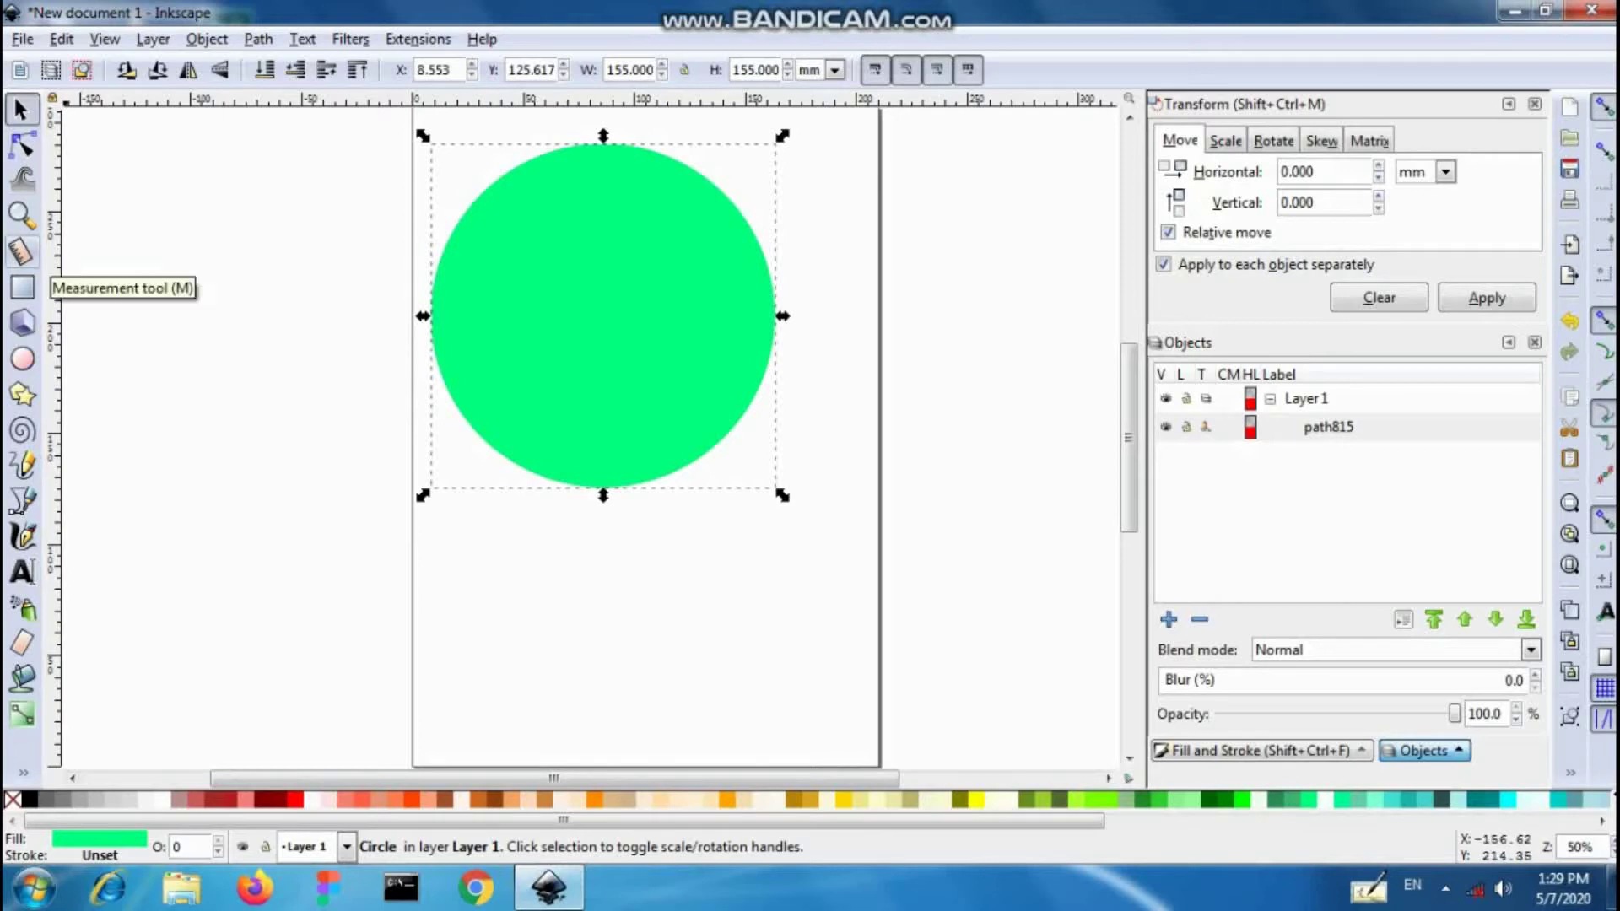
Step: Below the circle, draw a vertical rectangle about 21 by 42 mm with corners rounded about 10.4 mm, and a horizontal one about 100 by 25 mm across its base
{"action": "left_click", "coordinate": [22, 287]}
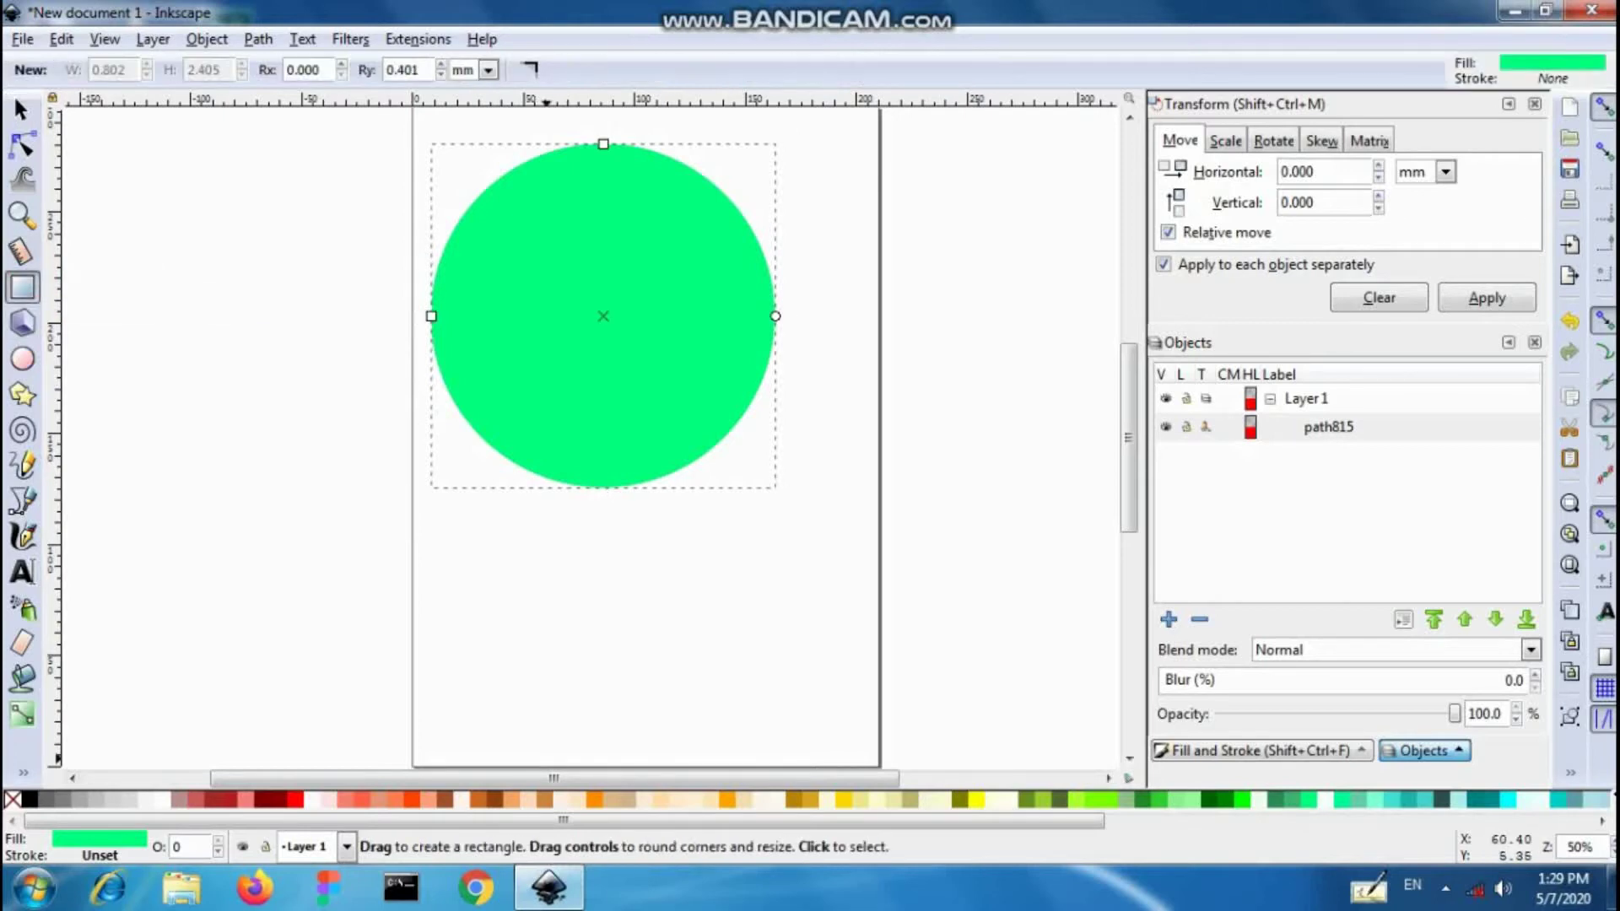
{"action": "left_click_drag", "start_coordinate": [470, 582], "coordinate": [495, 653]}
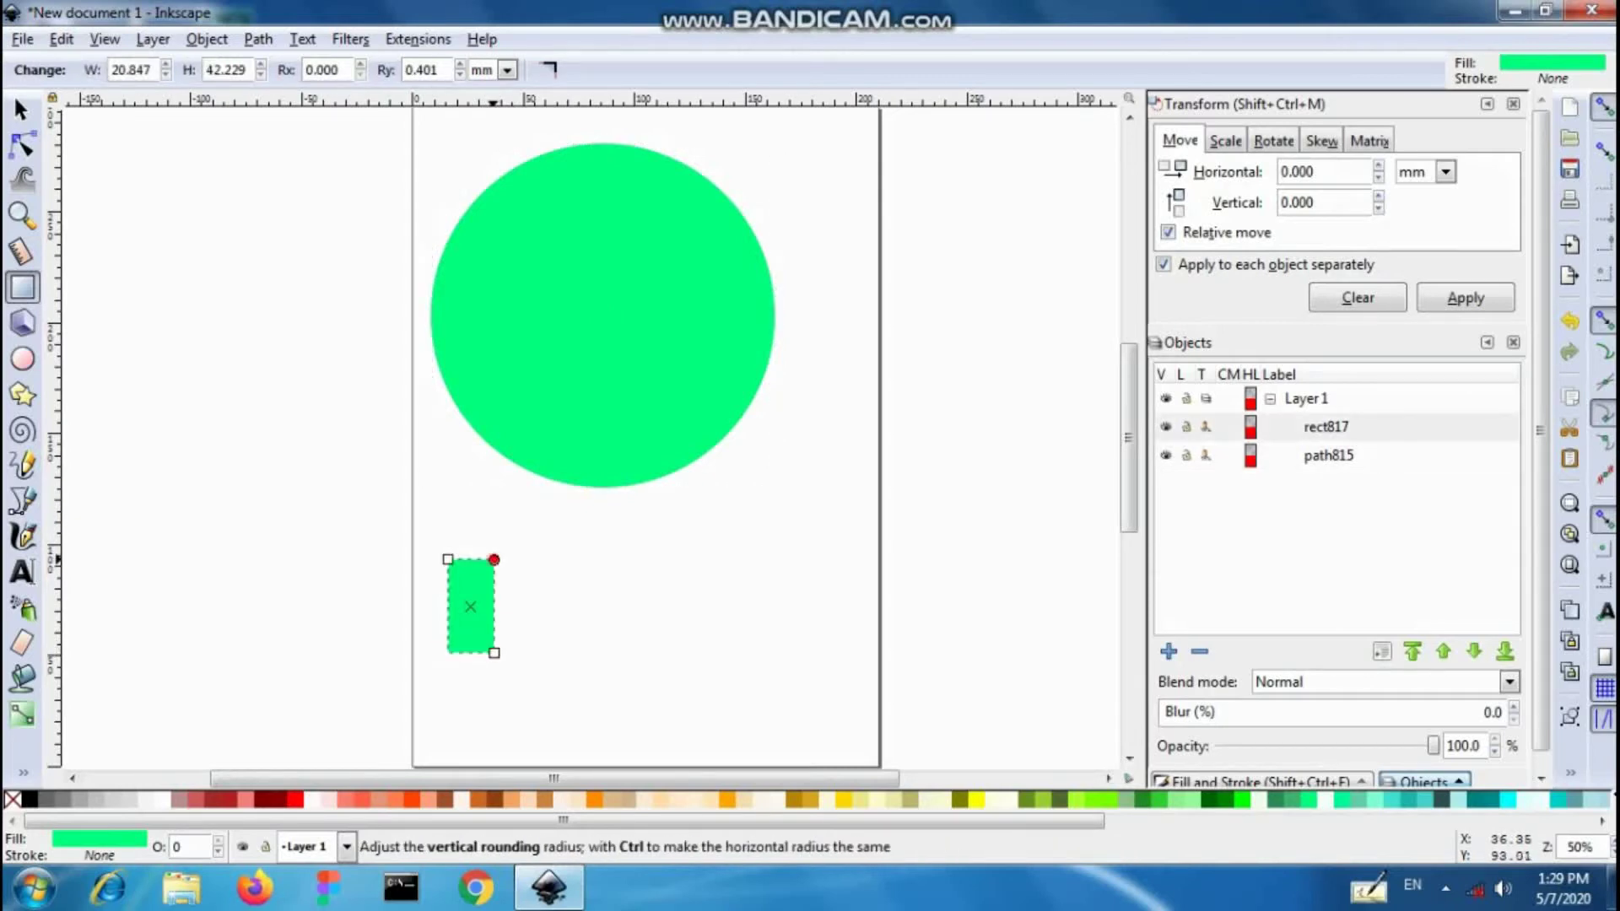
{"action": "left_click_drag", "start_coordinate": [494, 560], "coordinate": [494, 582]}
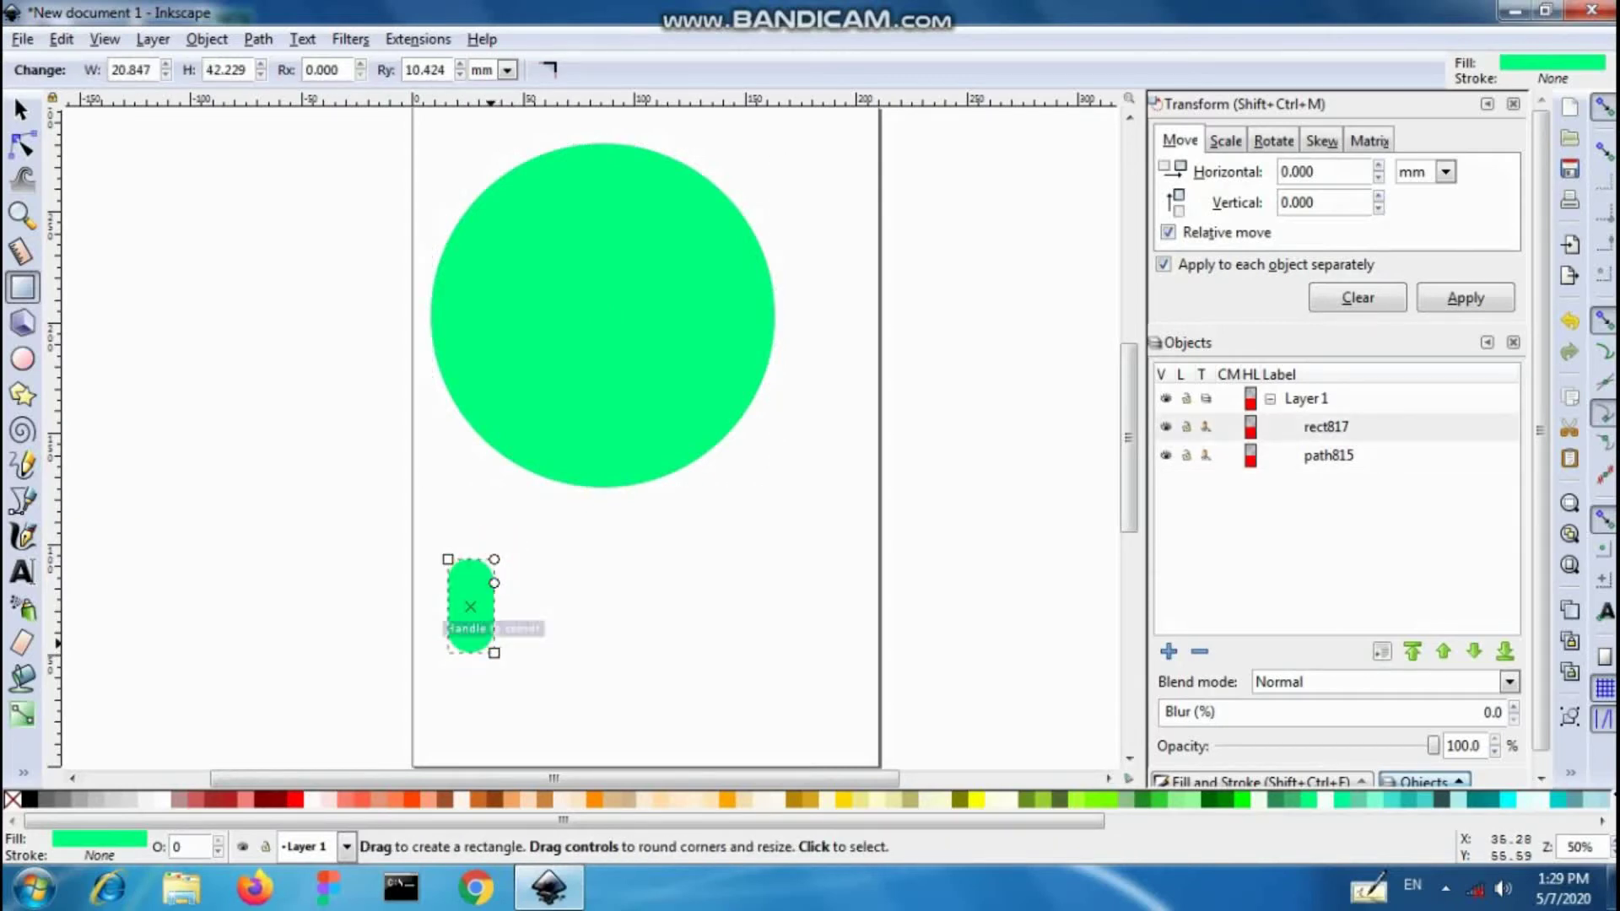
{"action": "left_click_drag", "start_coordinate": [448, 652], "coordinate": [670, 597]}
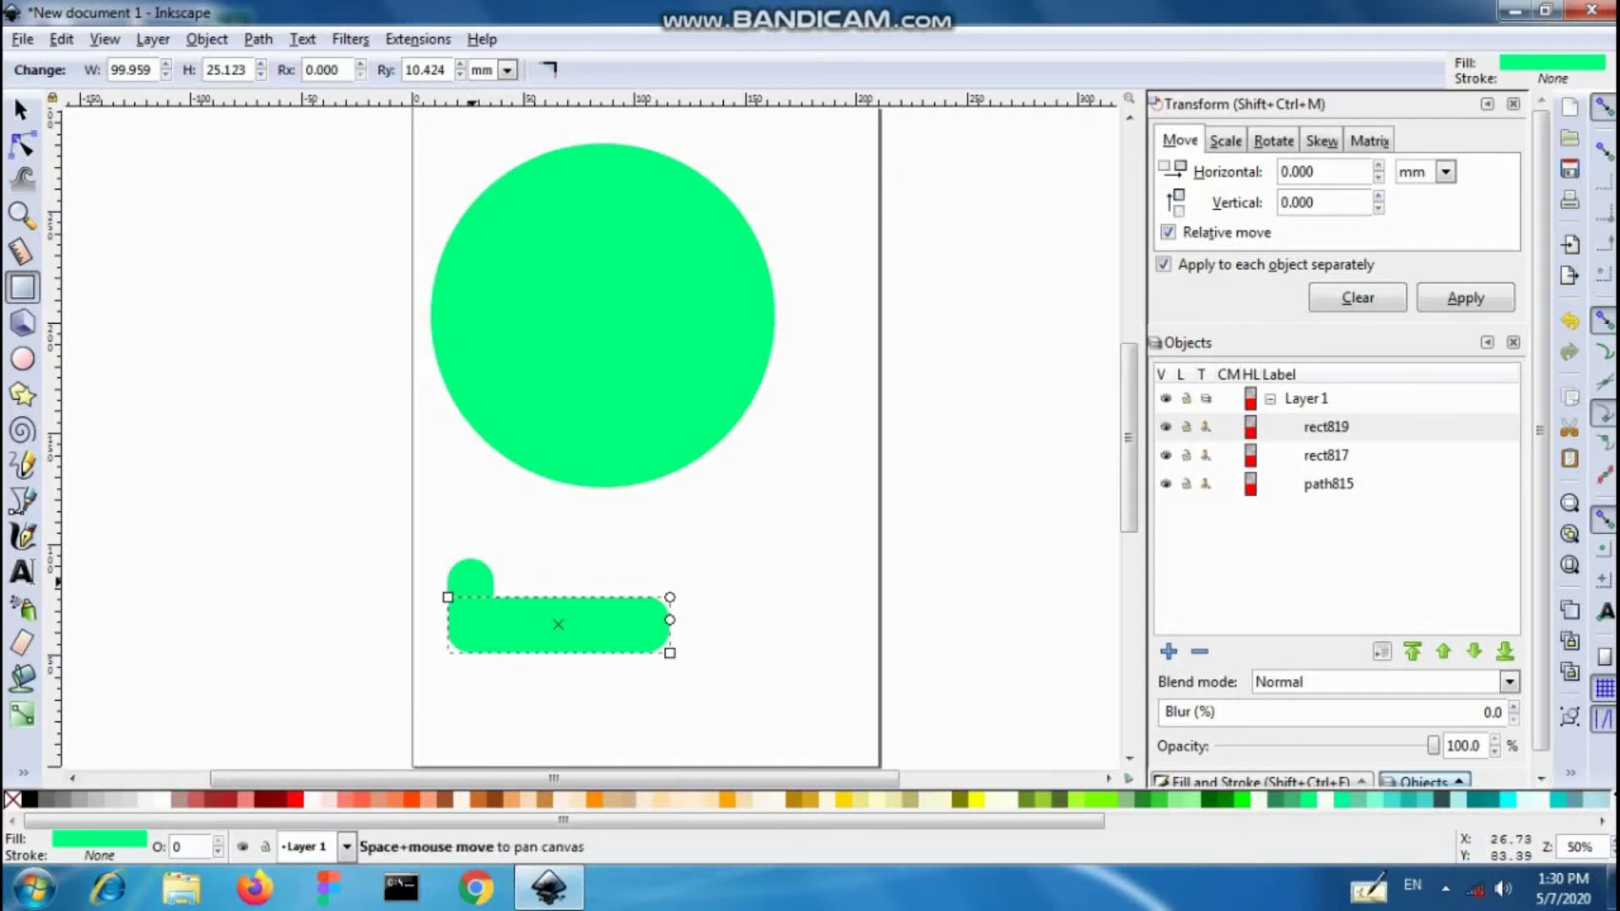
Step: Stretch the vertical rounded bar upward to a height of about 50 mm
{"action": "key", "text": "s"}
{"action": "left_click", "coordinate": [472, 578]}
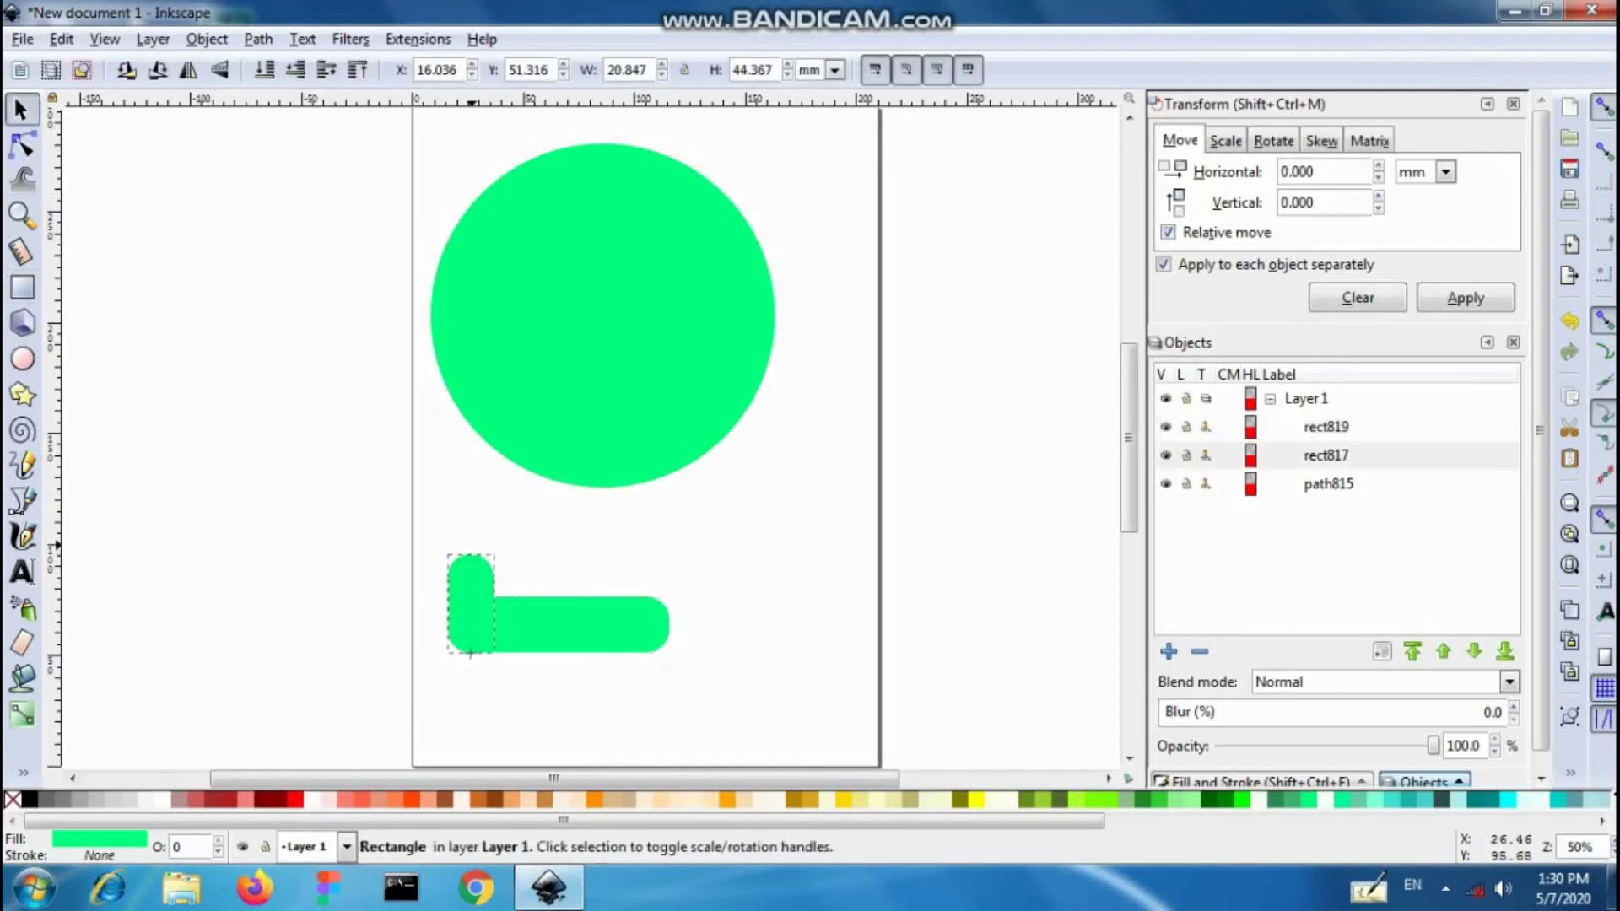
{"action": "left_click_drag", "start_coordinate": [471, 551], "coordinate": [471, 533]}
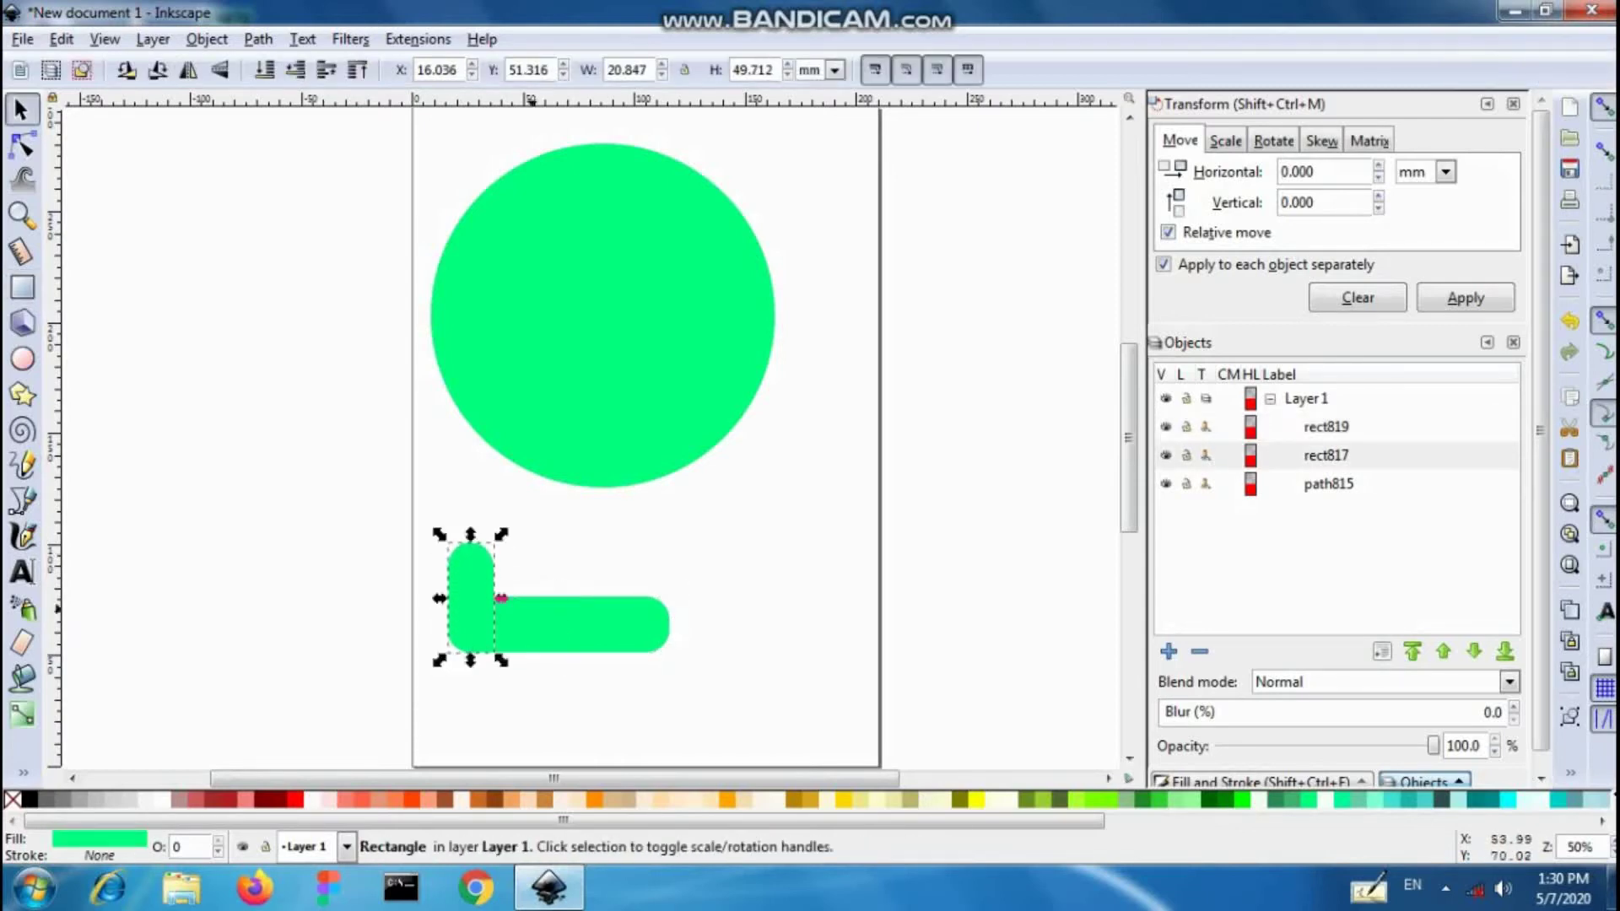
Step: Rotate the horizontal rounded bar slightly counterclockwise so its far end tilts upward, and deselect it
{"action": "left_click", "coordinate": [631, 636]}
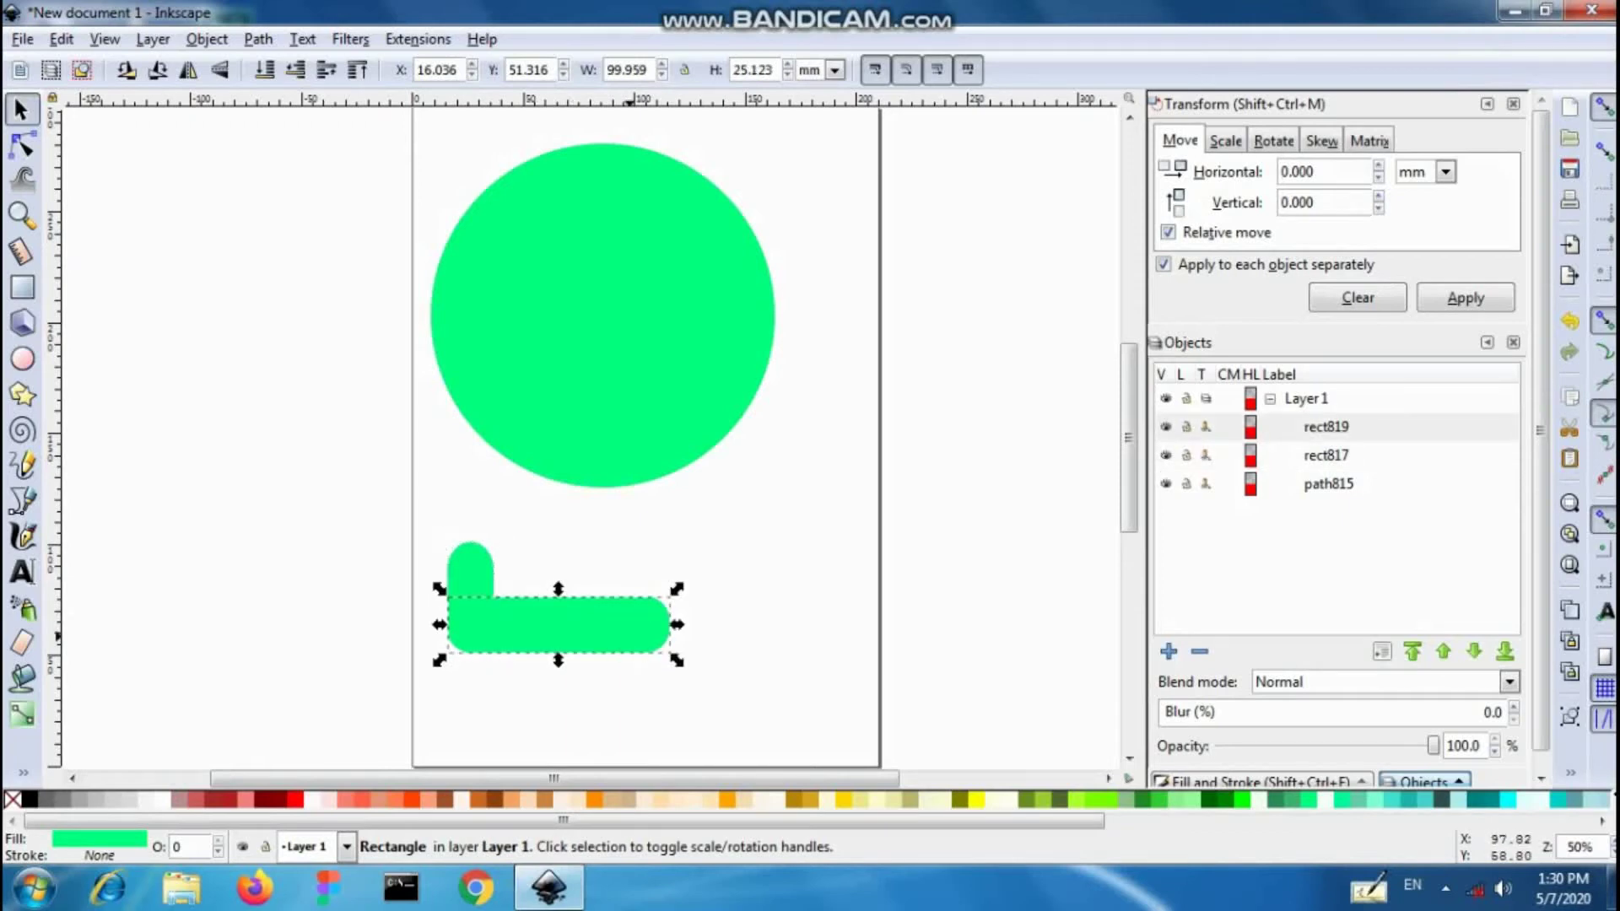
{"action": "left_click", "coordinate": [640, 639]}
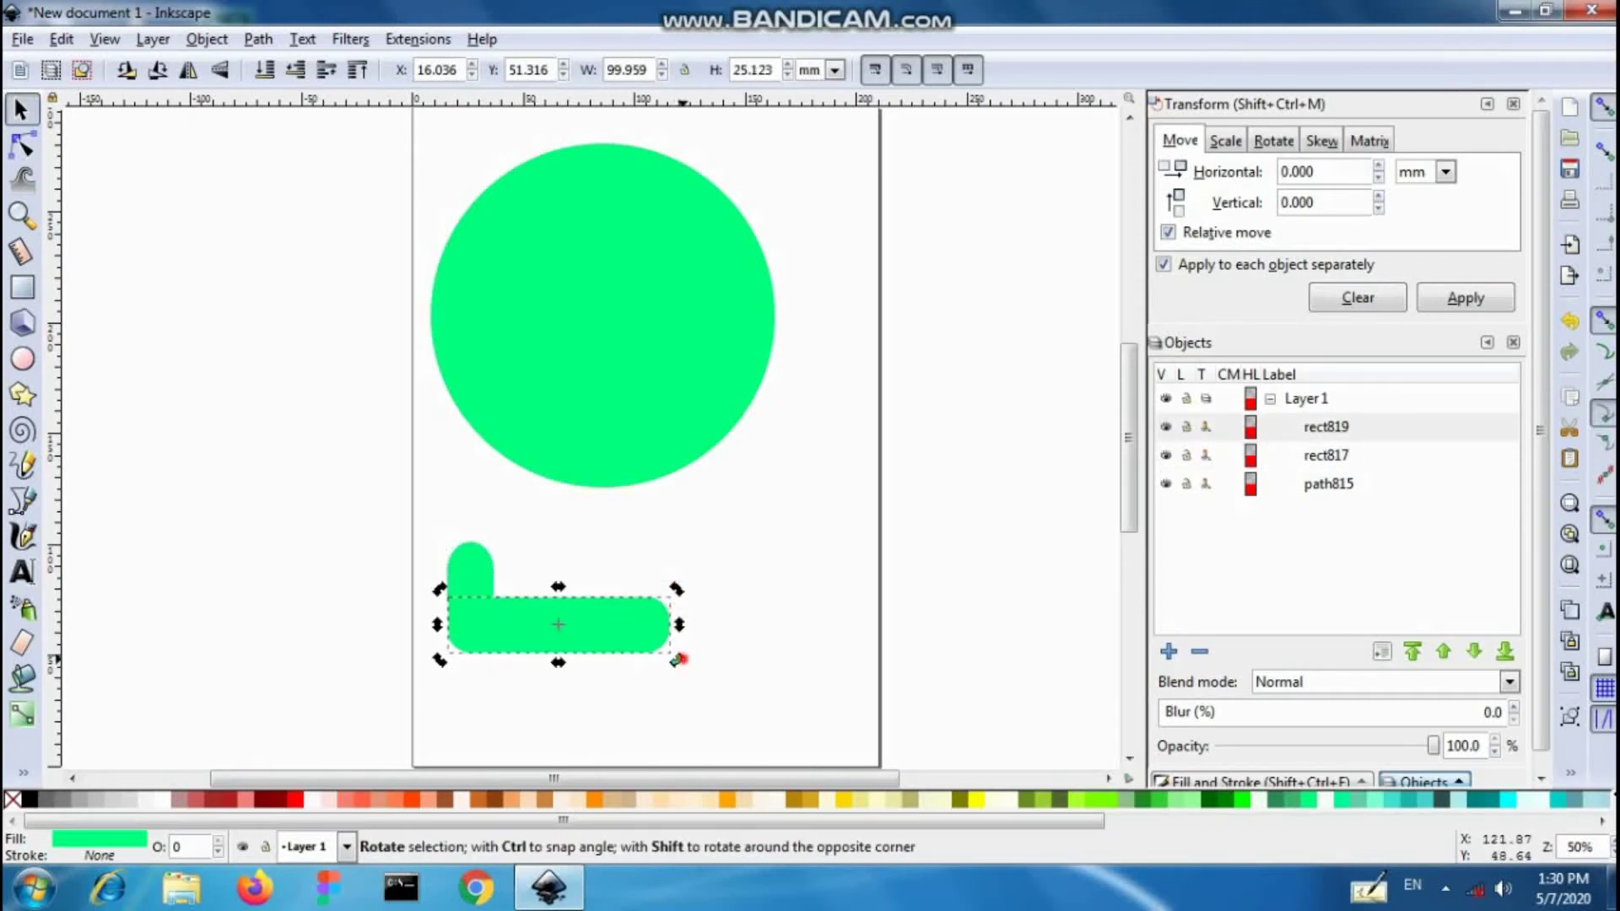
{"action": "mouse_move", "coordinate": [449, 651]}
{"action": "left_mouse_down"}
{"action": "mouse_move", "coordinate": [476, 703]}
{"action": "mouse_move", "coordinate": [448, 652]}
{"action": "mouse_move", "coordinate": [457, 675]}
{"action": "left_mouse_up"}
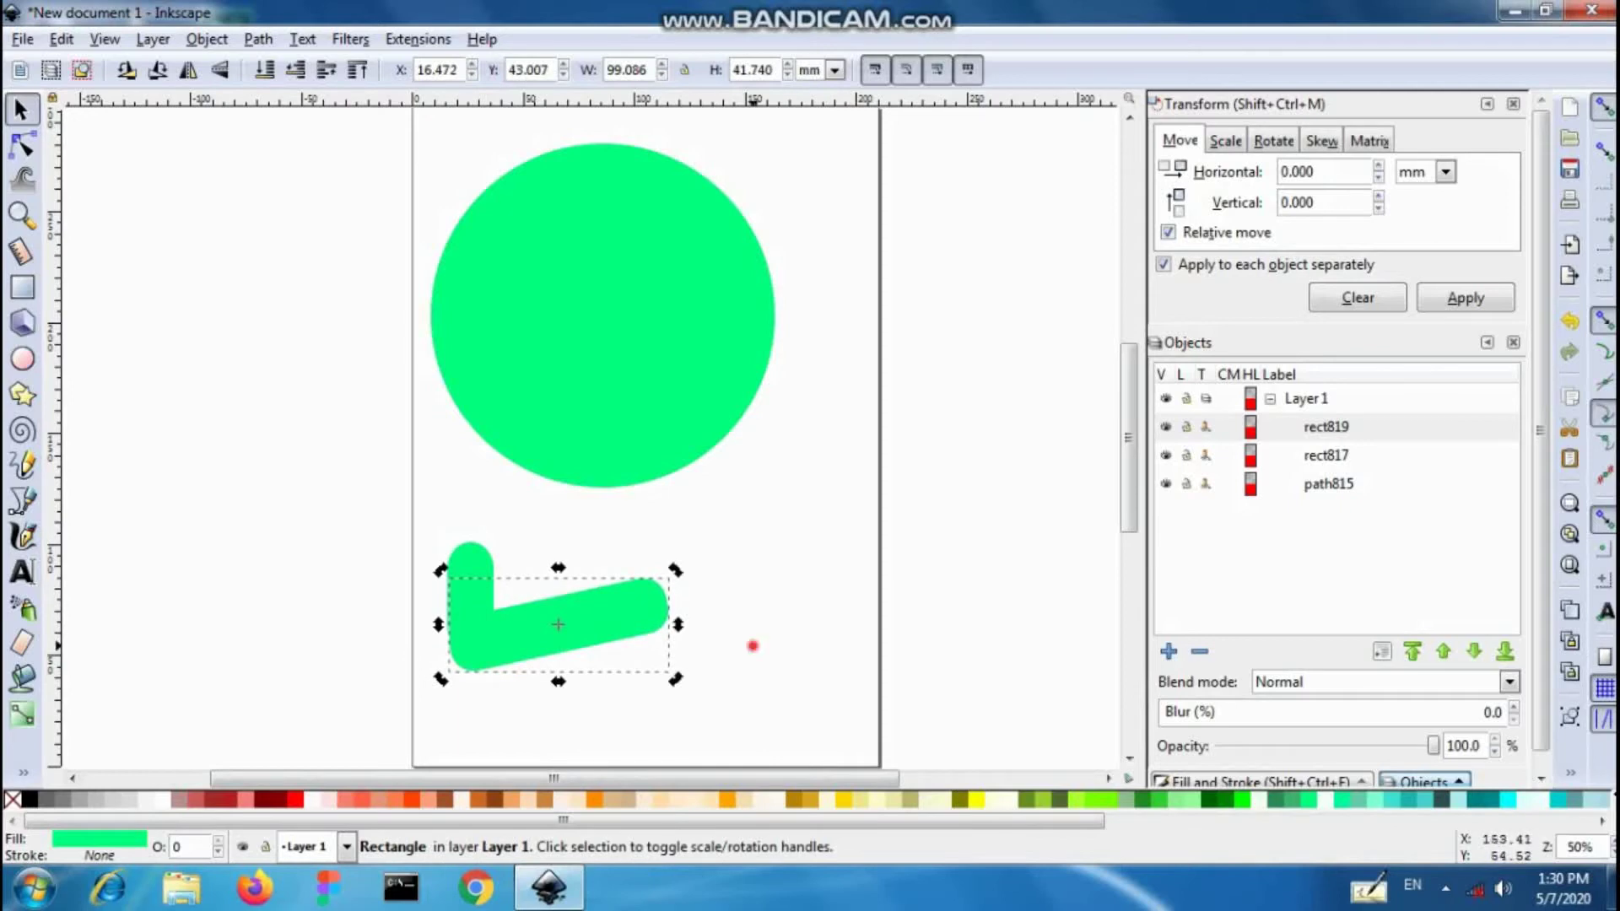
{"action": "left_click", "coordinate": [752, 647]}
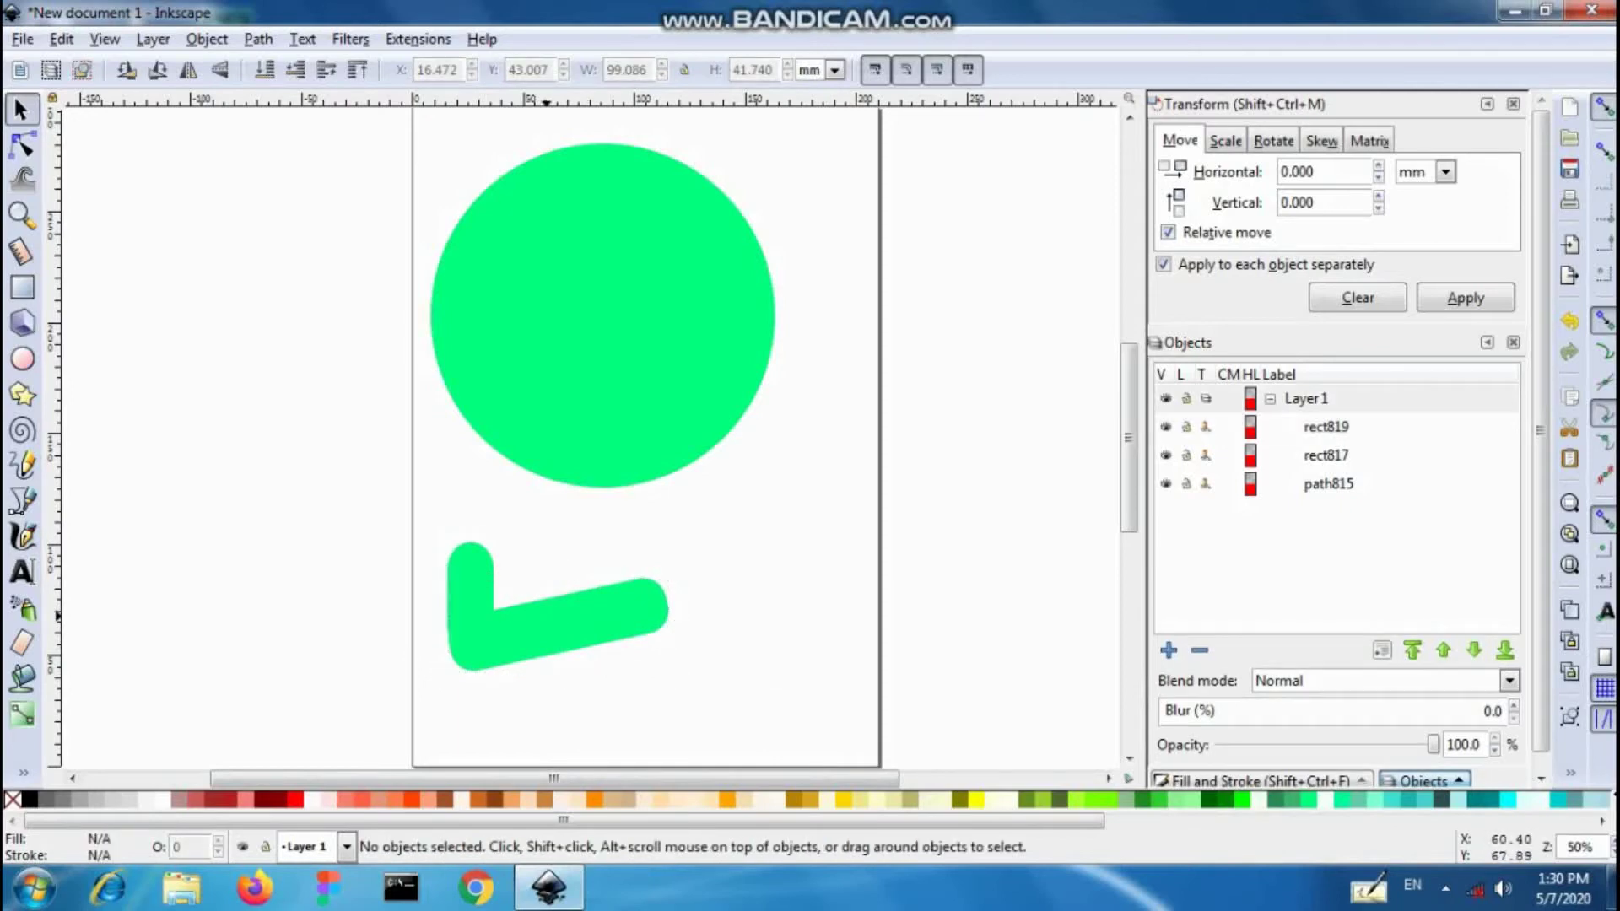
Step: Select both rounded bars and rotate each one separately by 35° counterclockwise
{"action": "left_click_drag", "start_coordinate": [429, 530], "coordinate": [781, 697]}
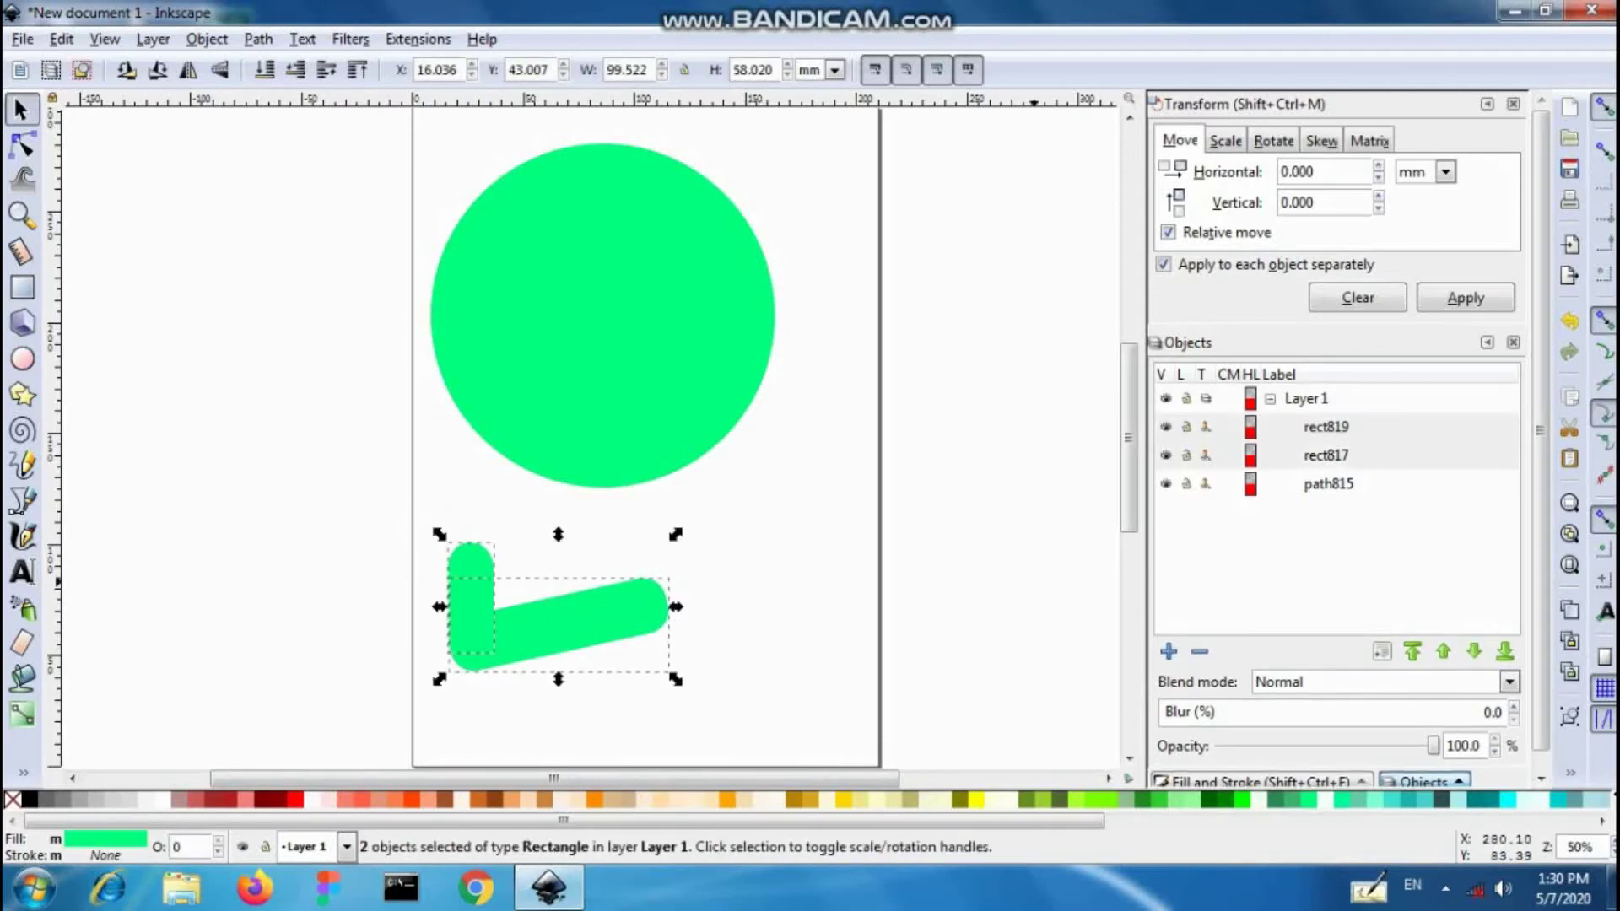
{"action": "left_click", "coordinate": [1273, 140]}
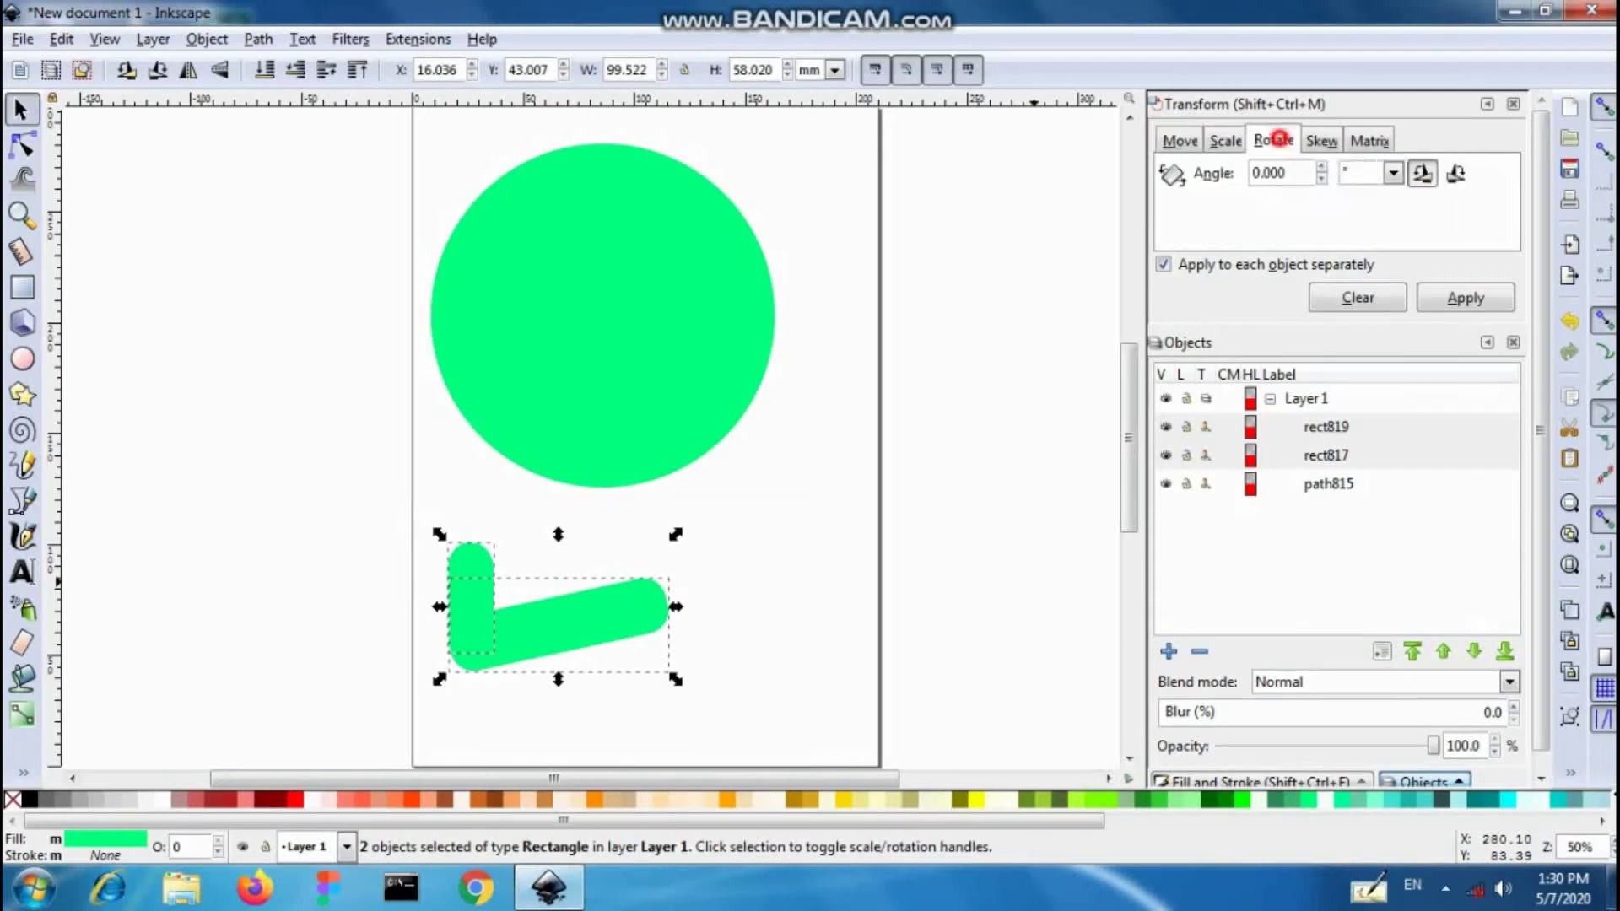
{"action": "double_click", "coordinate": [1273, 173]}
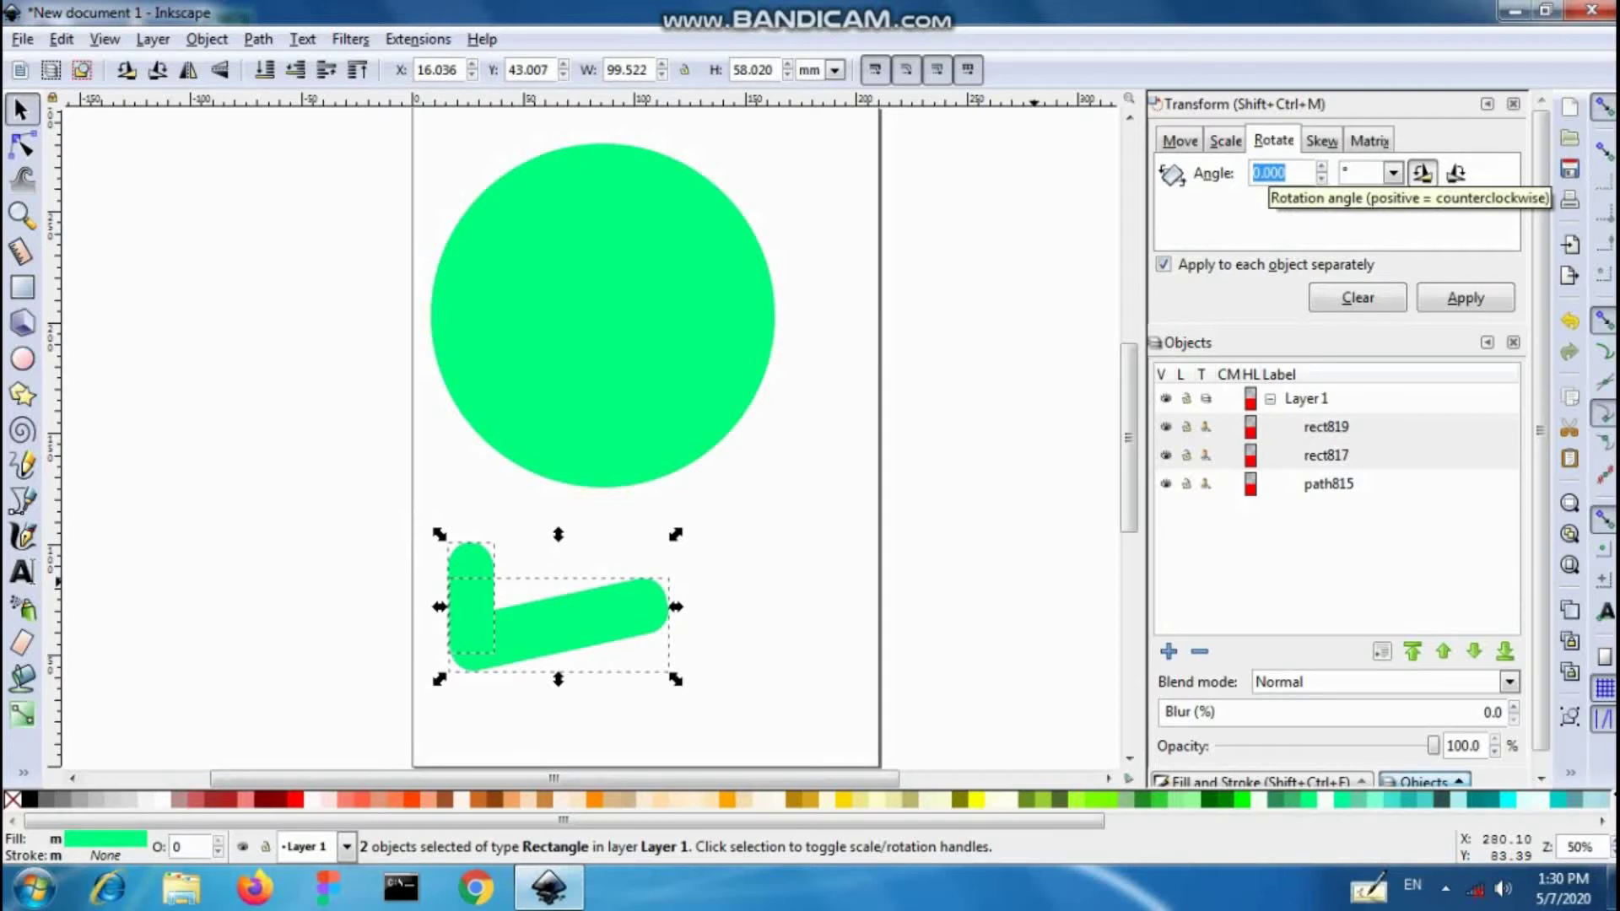
{"action": "type", "text": "35"}
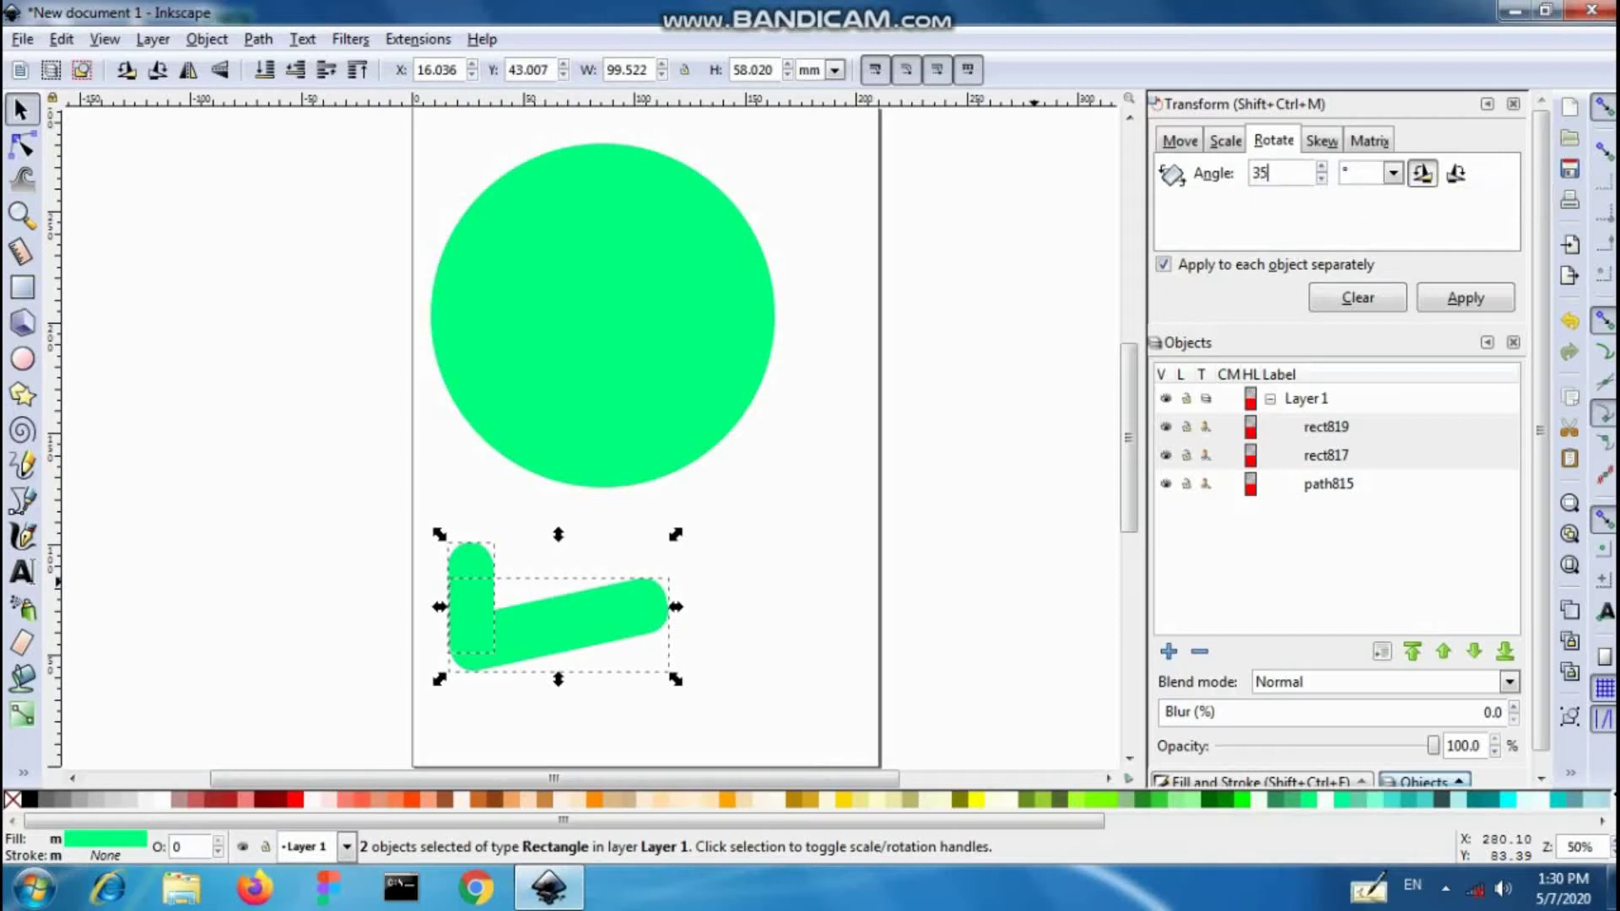
{"action": "key", "text": "Return"}
{"action": "left_click", "coordinate": [1465, 299]}
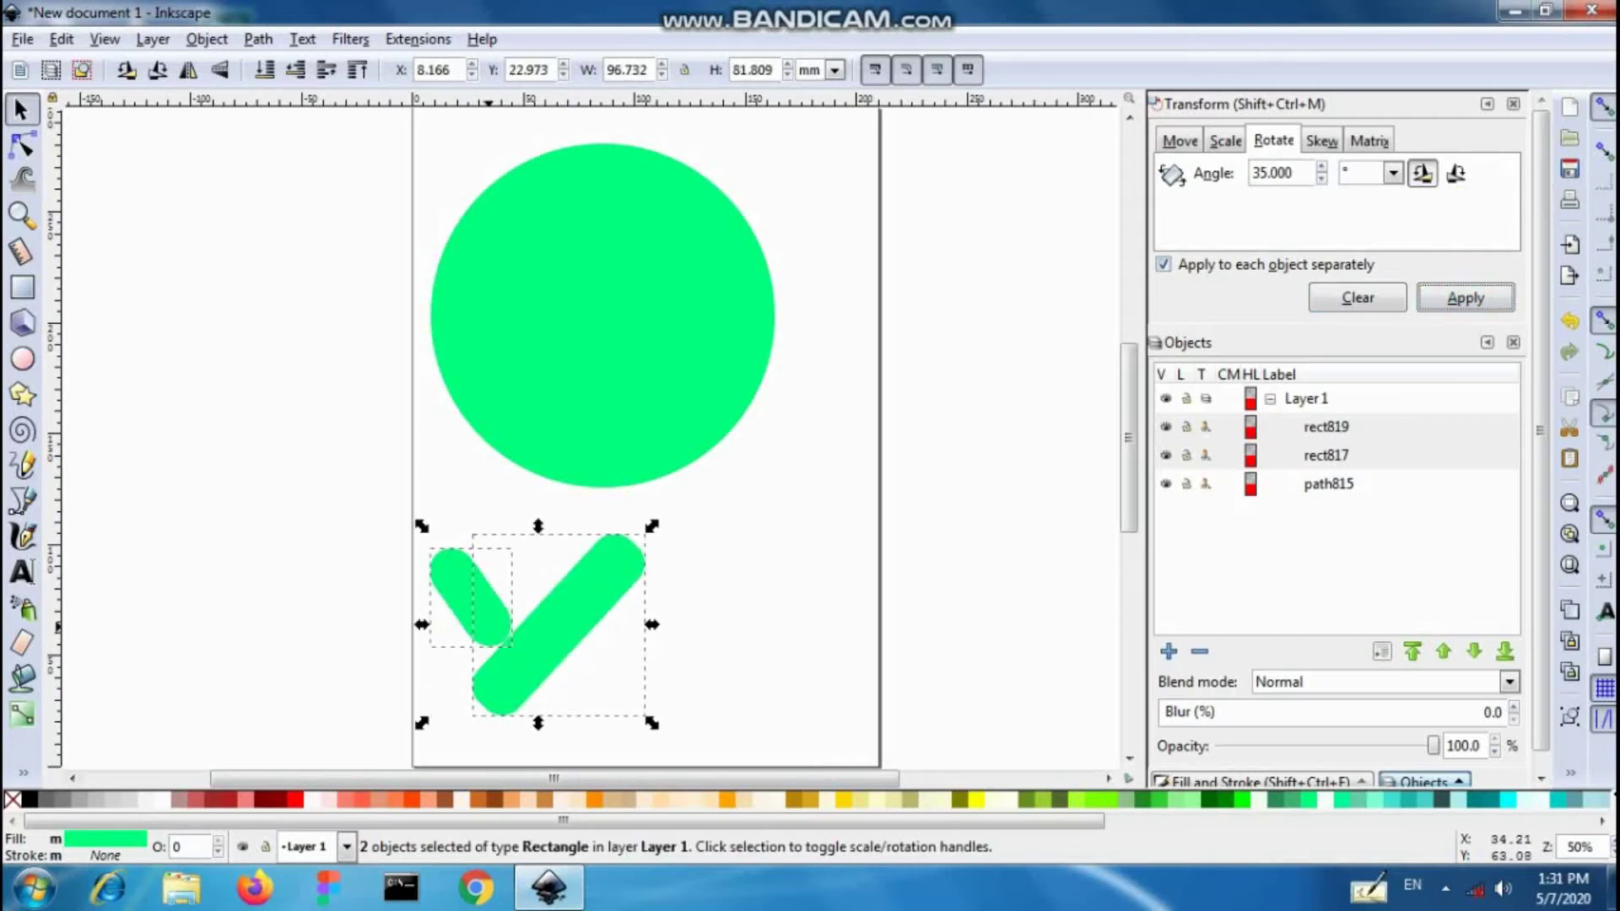
Step: Shift both bars to beneath the circle's centre and move the short bar down onto the long bar's lower end to form a checkmark
{"action": "left_click_drag", "start_coordinate": [475, 633], "coordinate": [568, 626]}
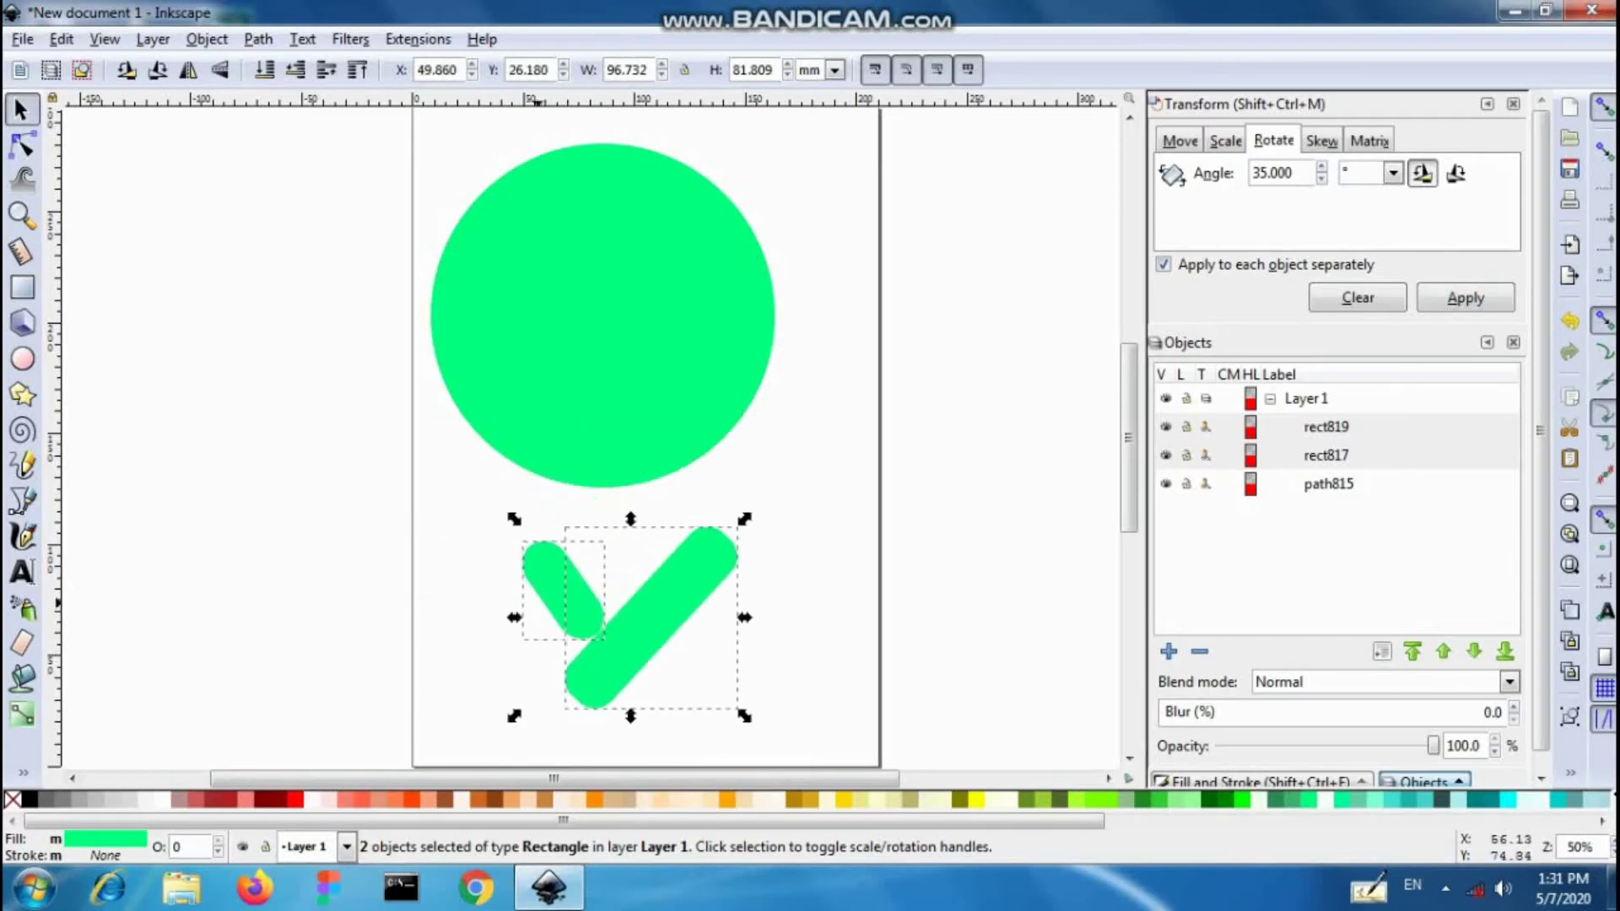
{"action": "left_click", "coordinate": [538, 593]}
{"action": "left_click", "coordinate": [538, 592]}
{"action": "left_click", "coordinate": [575, 596]}
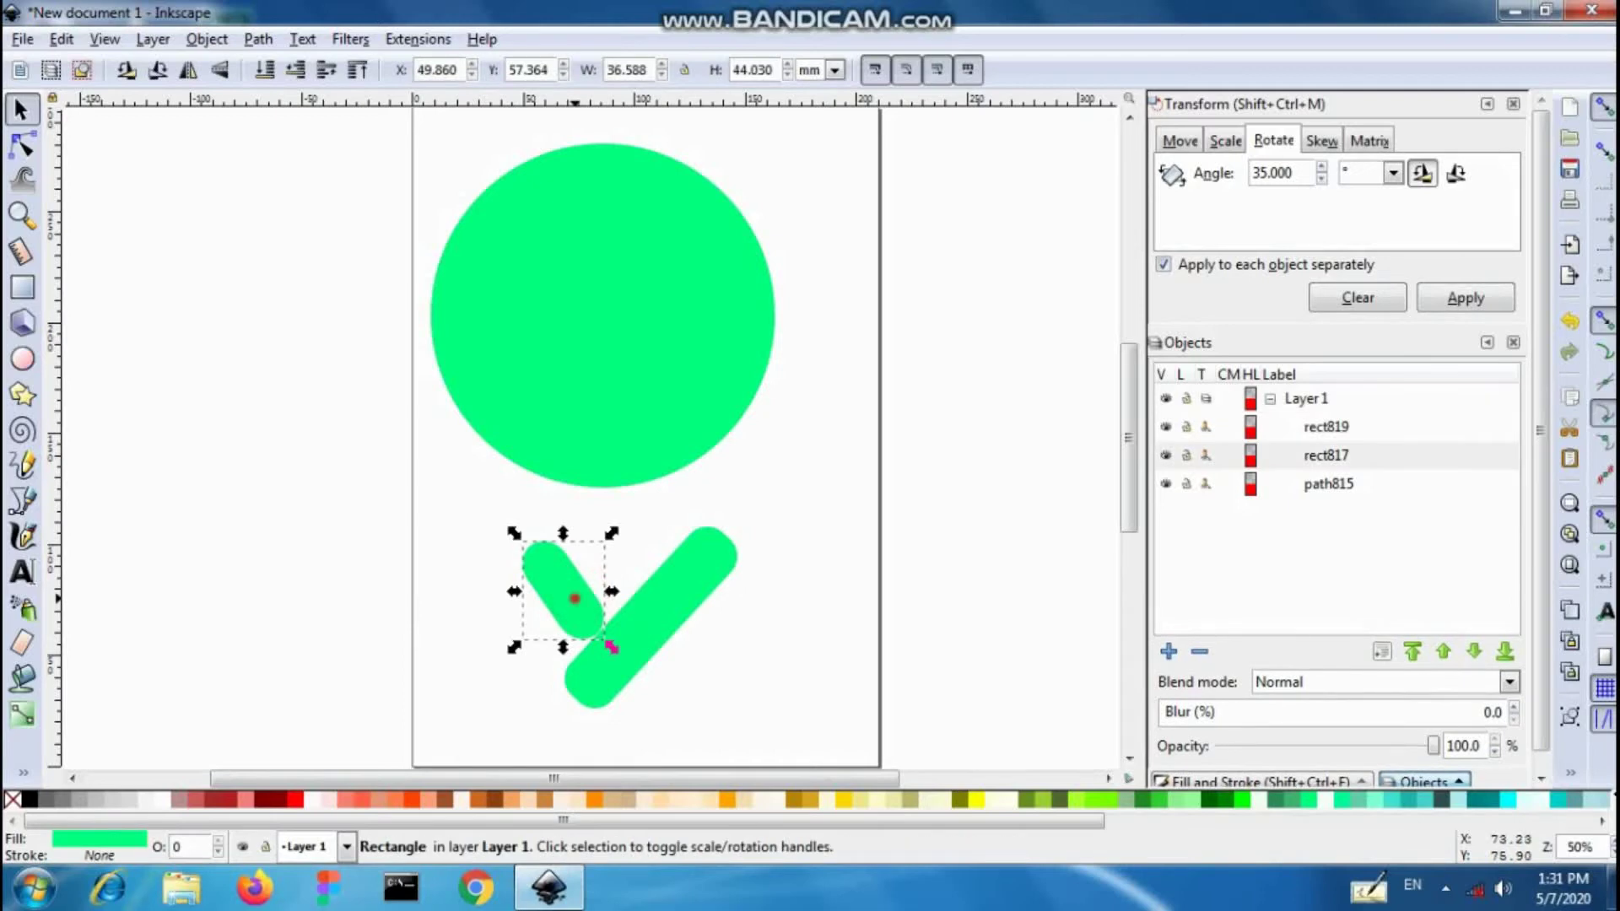
{"action": "left_click_drag", "start_coordinate": [575, 596], "coordinate": [573, 664]}
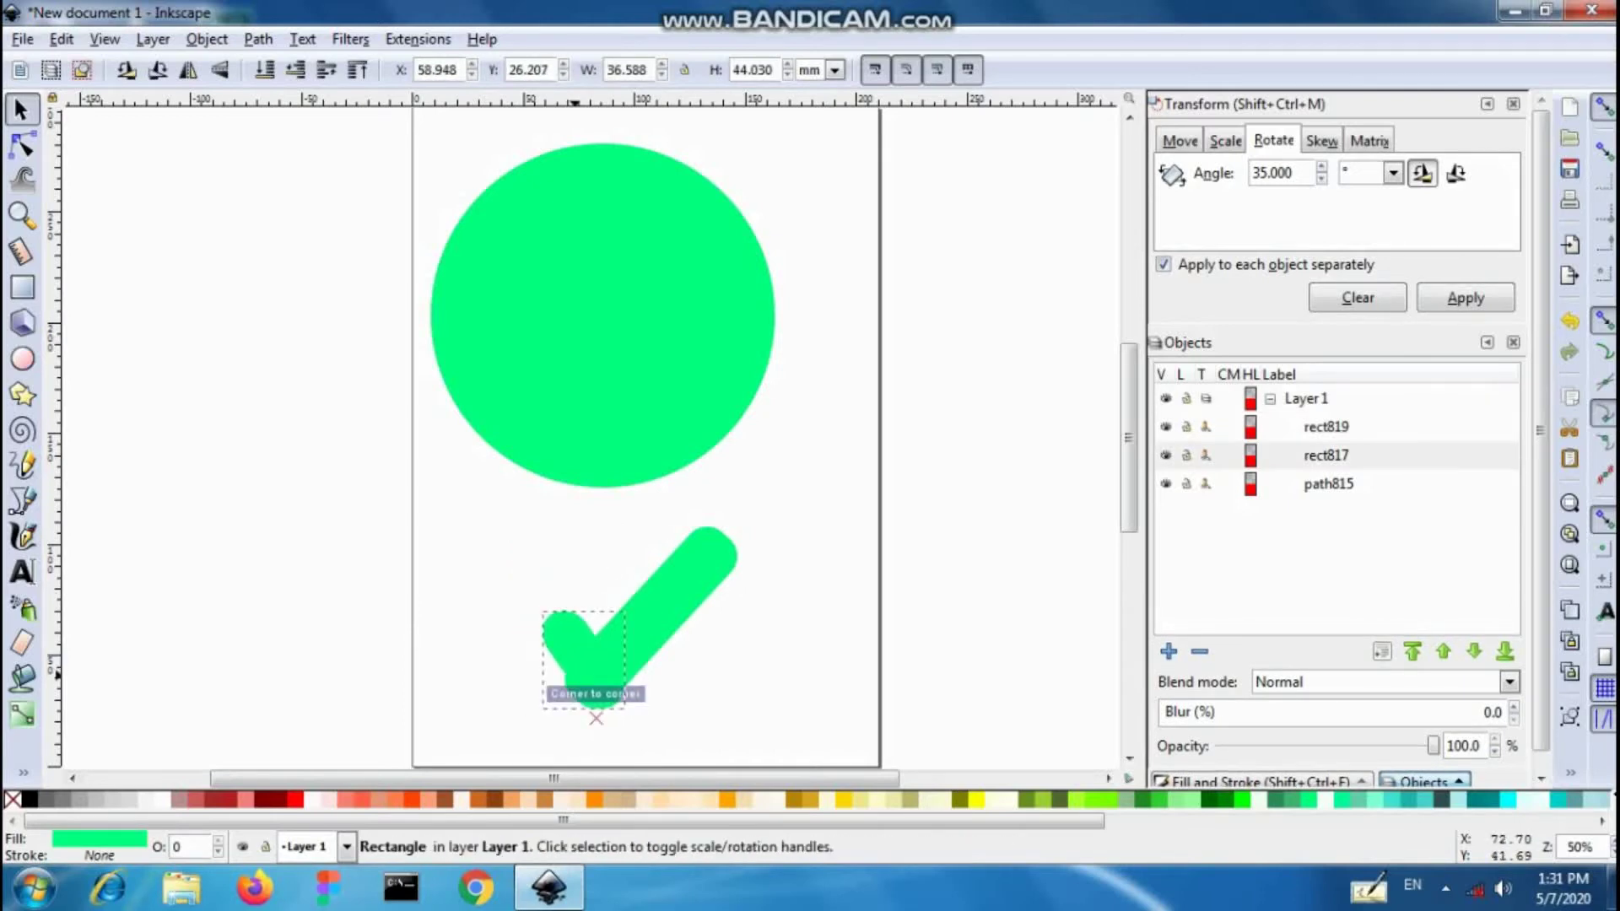
{"action": "left_click", "coordinate": [662, 589]}
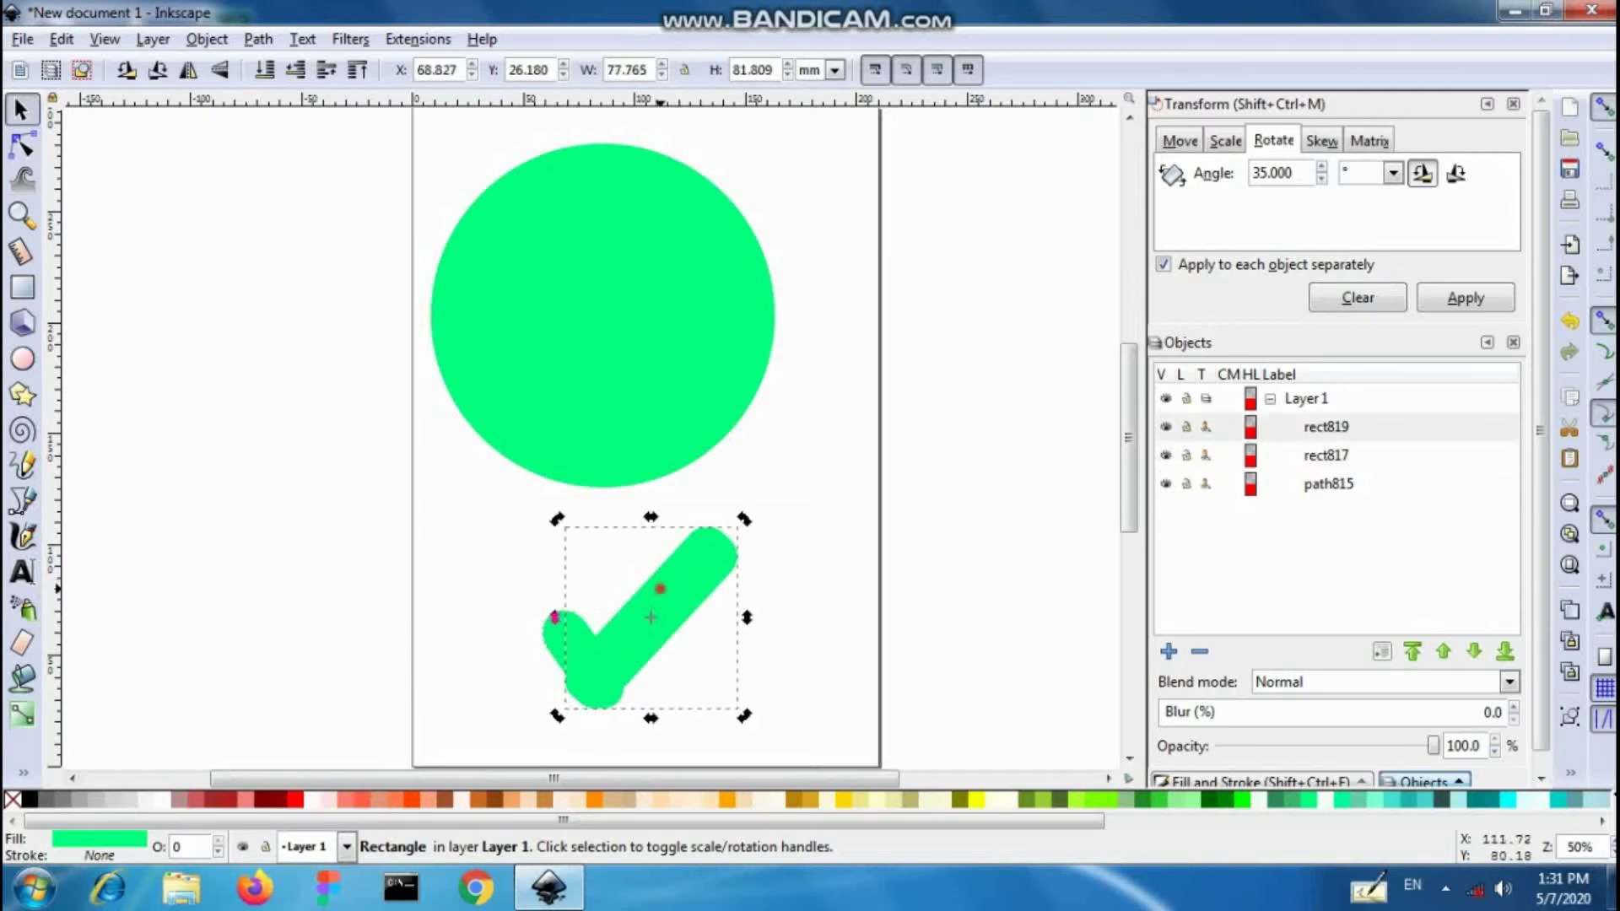
{"action": "left_click", "coordinate": [661, 588]}
{"action": "key", "text": "Escape"}
{"action": "left_click", "coordinate": [661, 588]}
{"action": "mouse_move", "coordinate": [557, 518]}
{"action": "left_mouse_down"}
{"action": "mouse_move", "coordinate": [584, 545]}
{"action": "mouse_move", "coordinate": [565, 528]}
{"action": "left_mouse_up"}
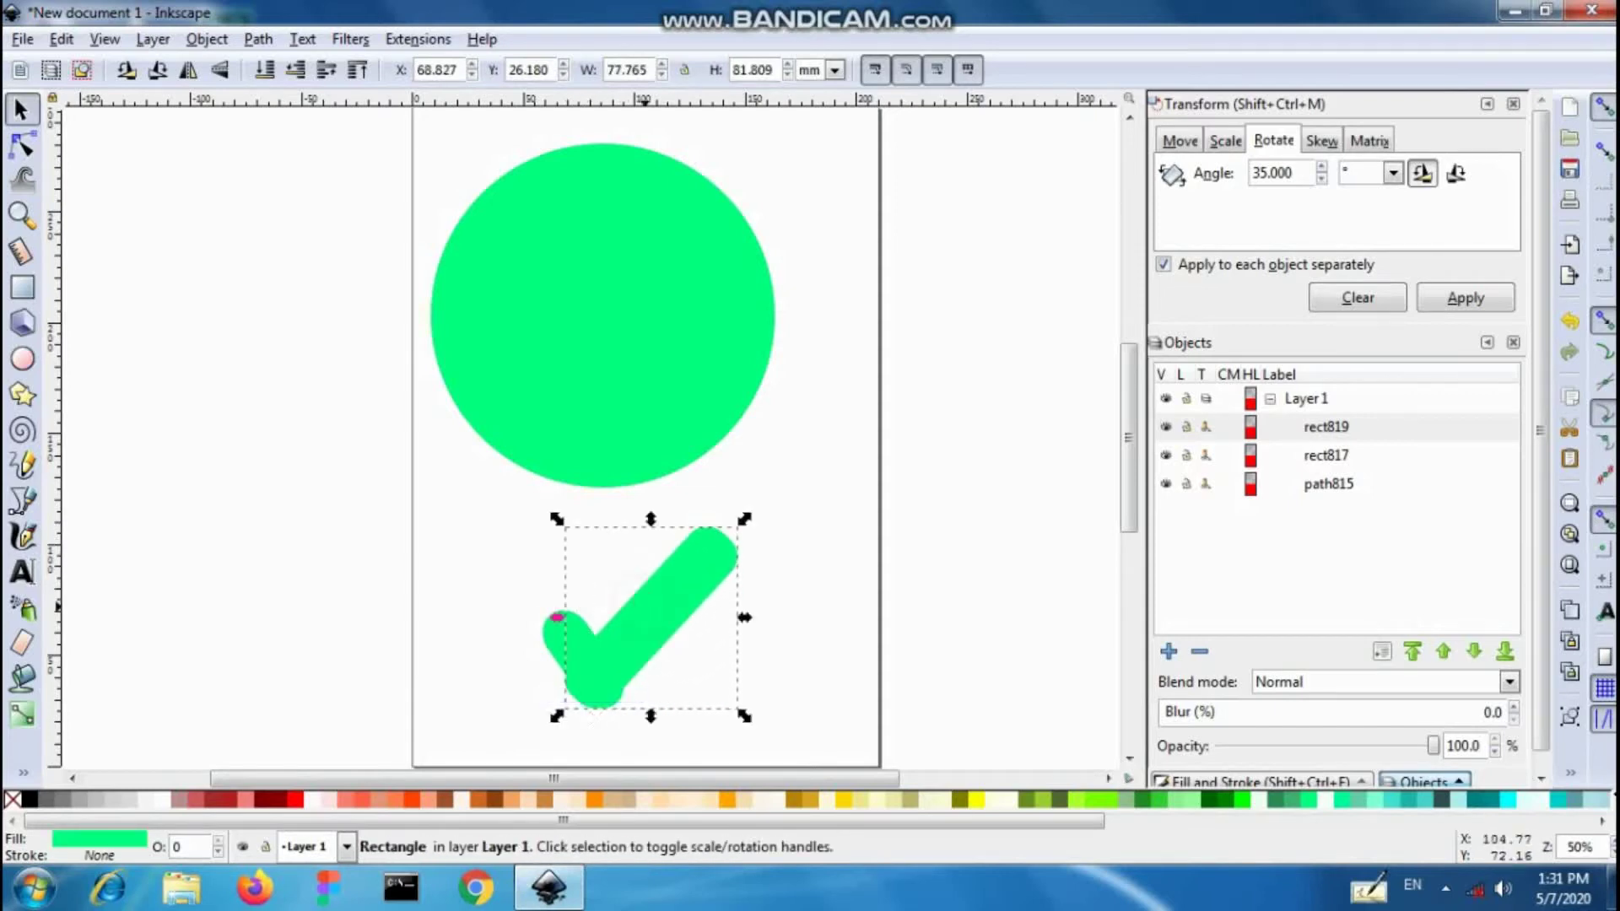
{"action": "left_click_drag", "start_coordinate": [661, 608], "coordinate": [670, 608]}
Step: Enlarge the checkmark's short bar to about 47 mm wide and 56 mm high, keeping its lower end on the long bar, and deselect it
{"action": "left_click", "coordinate": [553, 643]}
{"action": "left_click_drag", "start_coordinate": [553, 643], "coordinate": [517, 660]}
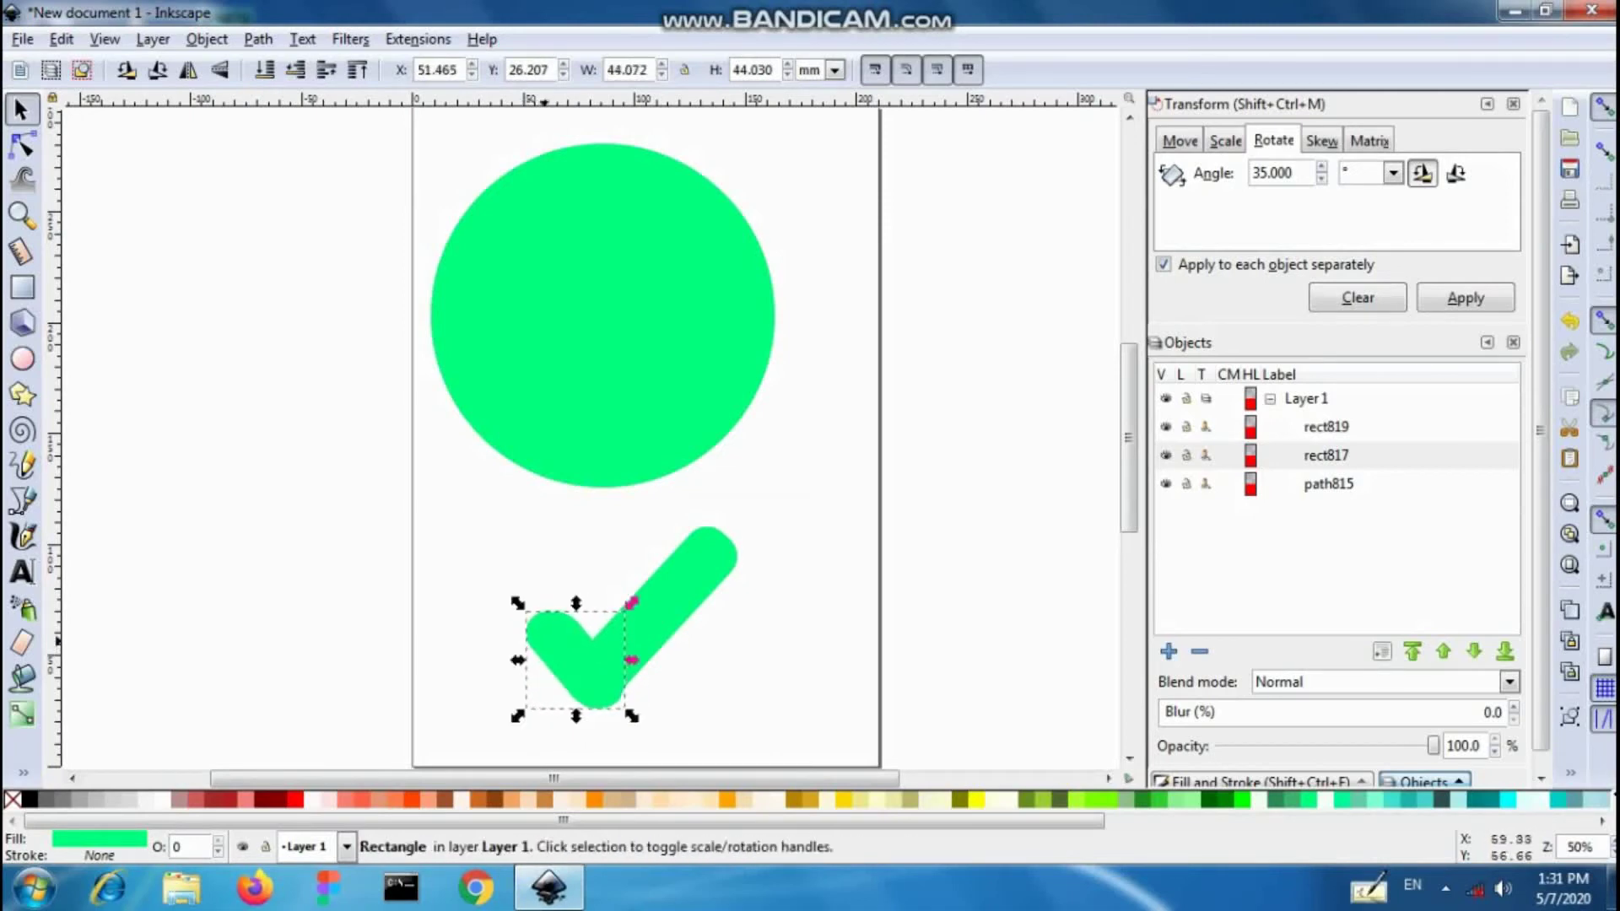
{"action": "left_click_drag", "start_coordinate": [517, 602], "coordinate": [546, 585]}
{"action": "left_click_drag", "start_coordinate": [535, 645], "coordinate": [519, 646]}
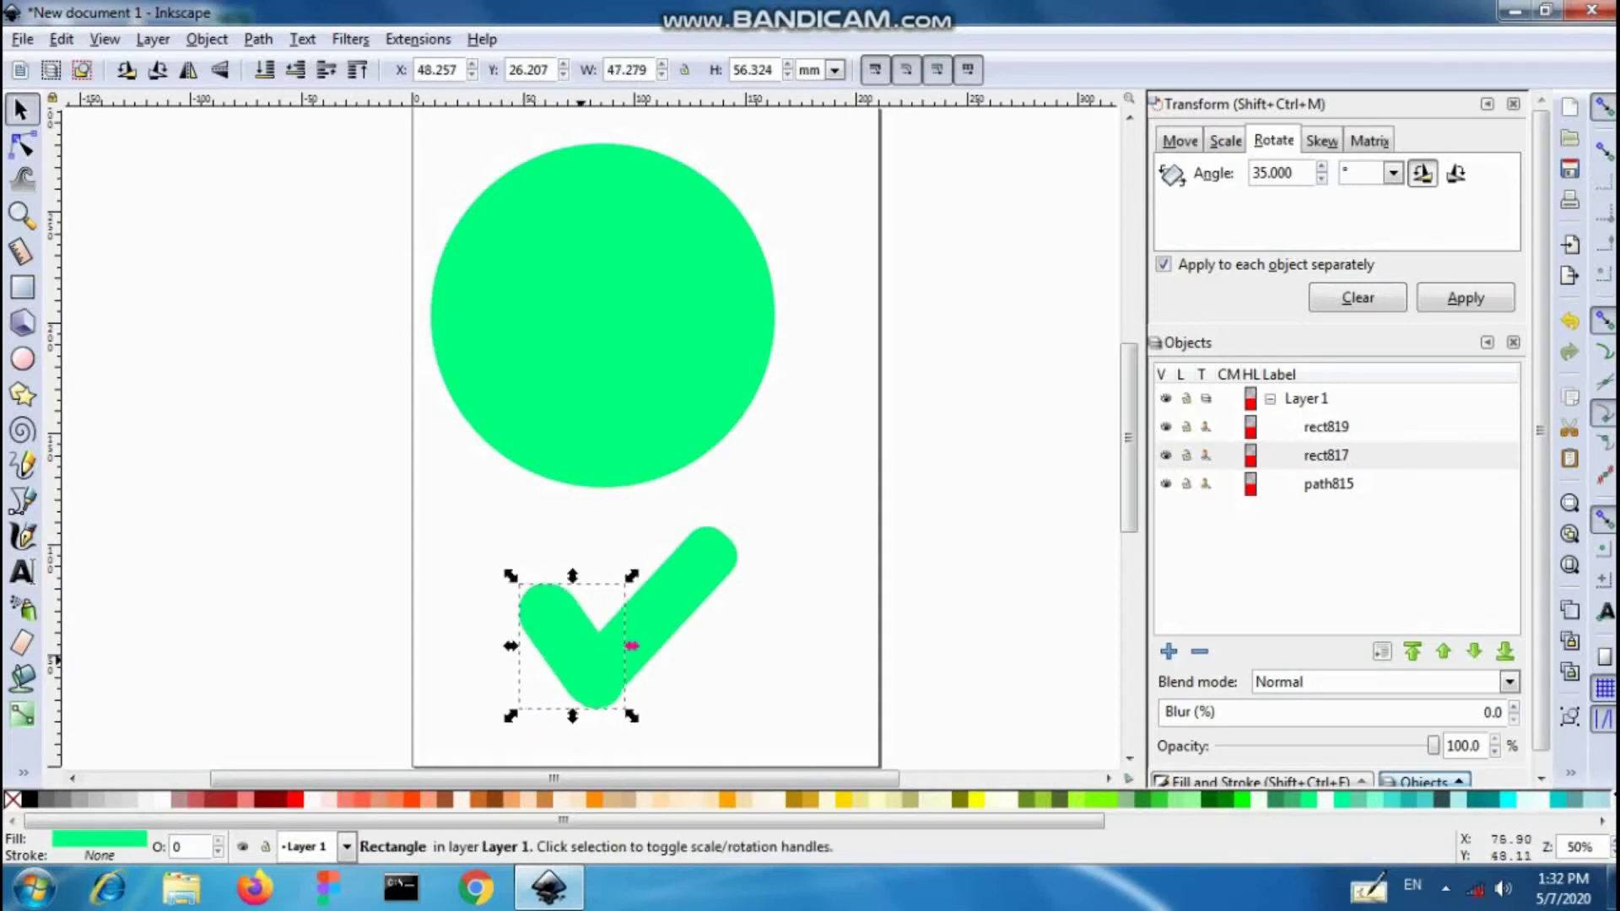
{"action": "left_click", "coordinate": [731, 667]}
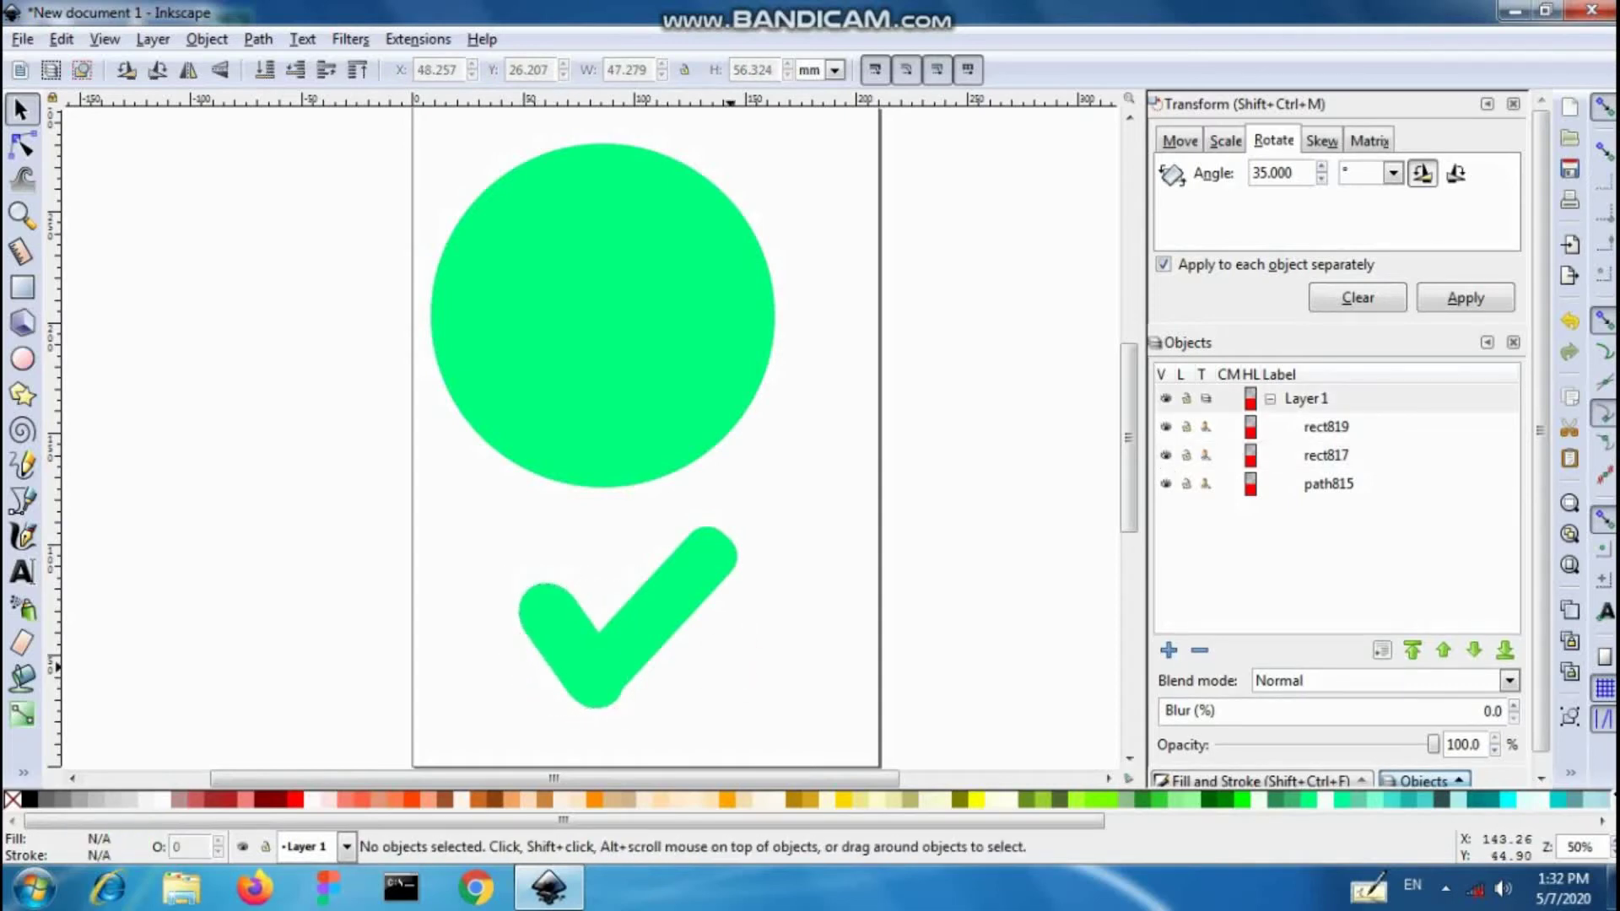
Step: Narrow the checkmark's short bar to about 44 mm wide so its lower end sits flush with the long bar, and deselect it
{"action": "left_click", "coordinate": [563, 605]}
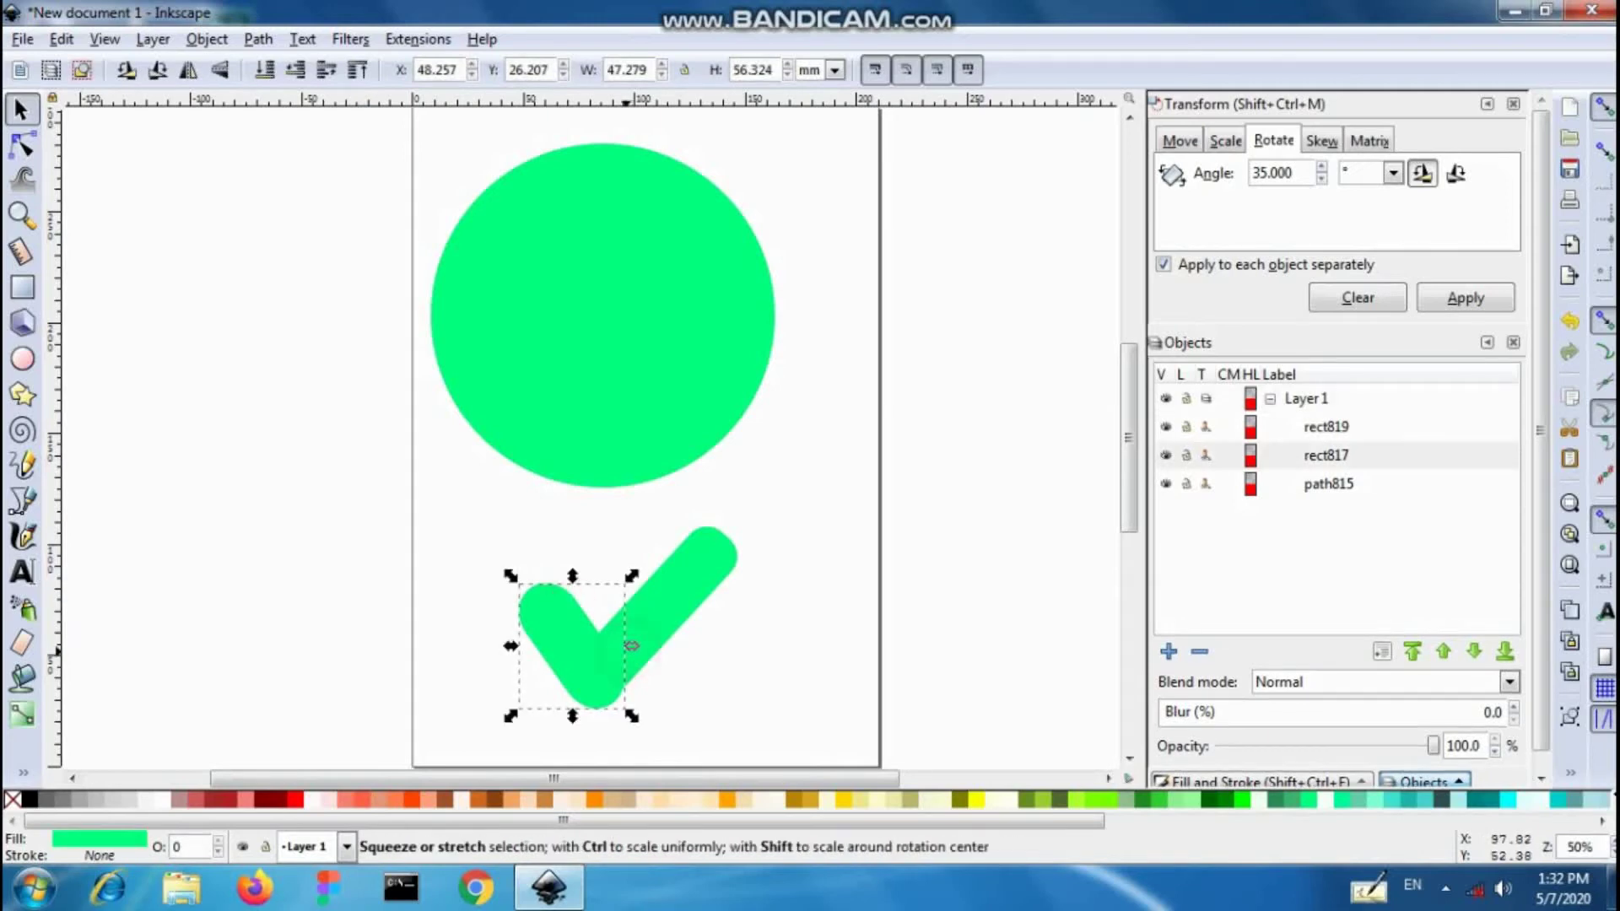
{"action": "left_click_drag", "start_coordinate": [631, 646], "coordinate": [623, 645]}
{"action": "left_click", "coordinate": [772, 660]}
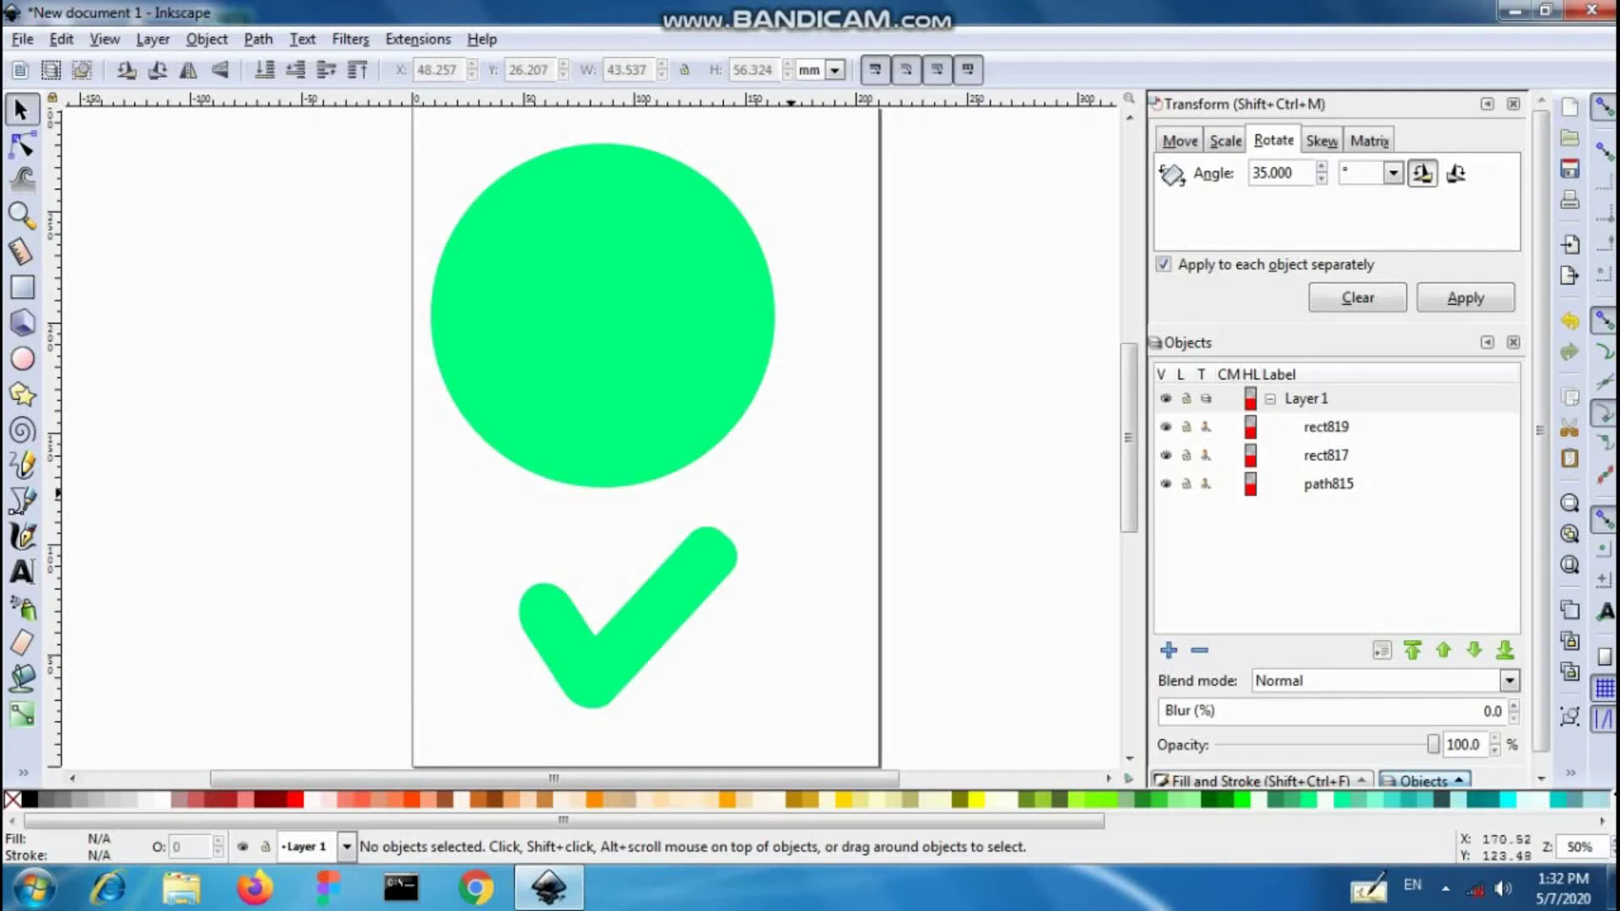
Step: Move both checkmark bars together onto the middle of the green circle and fill them with white
{"action": "left_click_drag", "start_coordinate": [793, 493], "coordinate": [465, 721]}
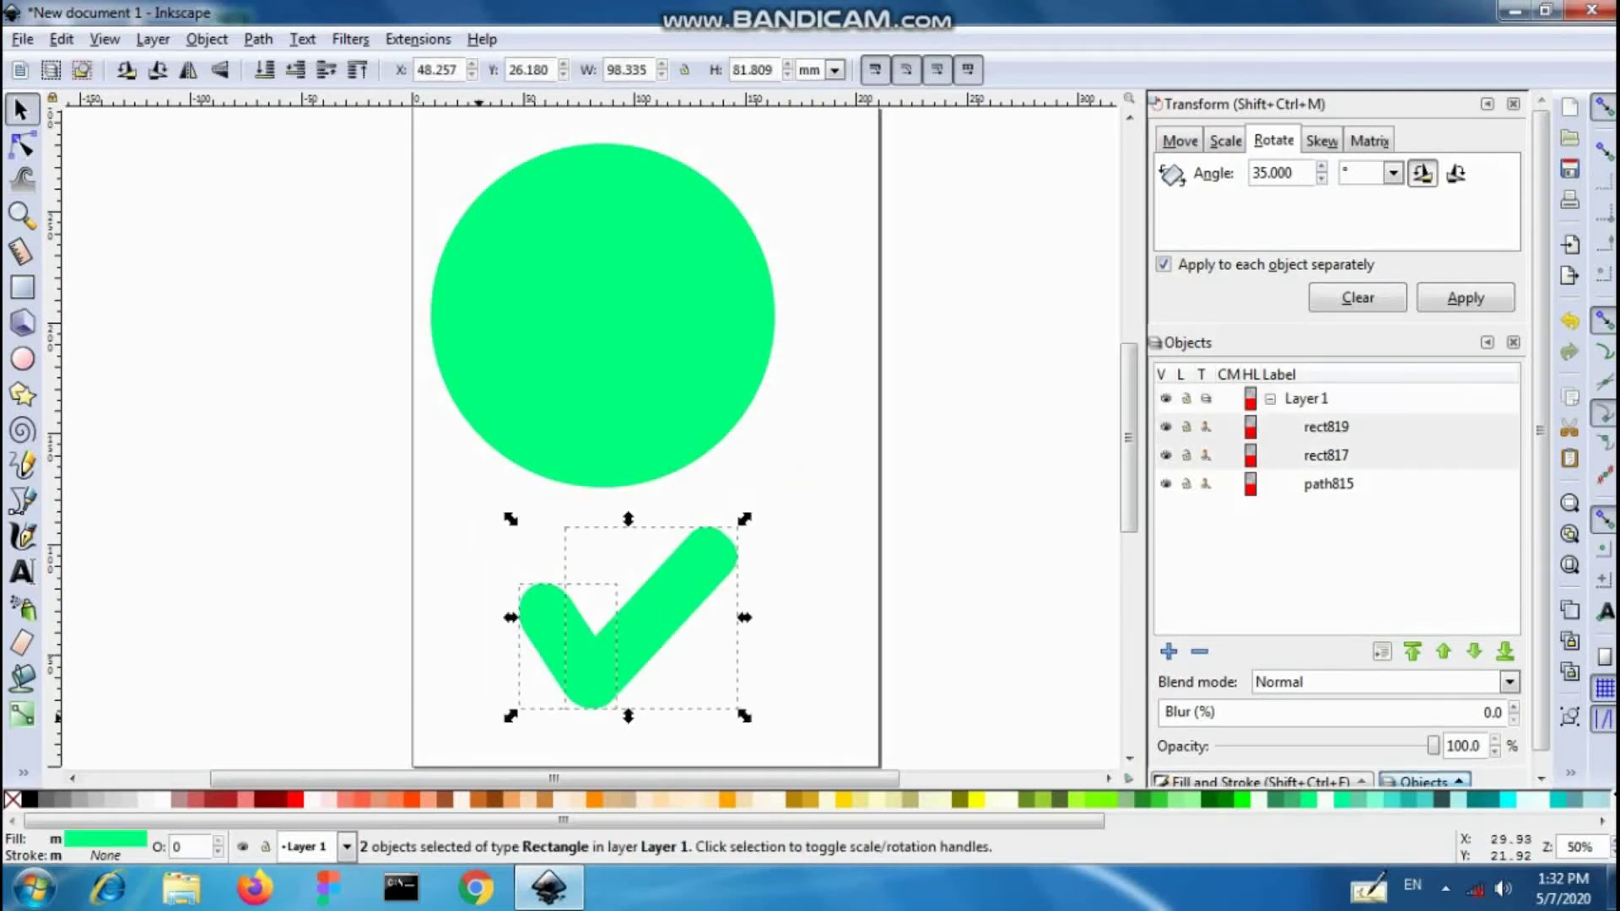
{"action": "left_click_drag", "start_coordinate": [692, 631], "coordinate": [663, 320]}
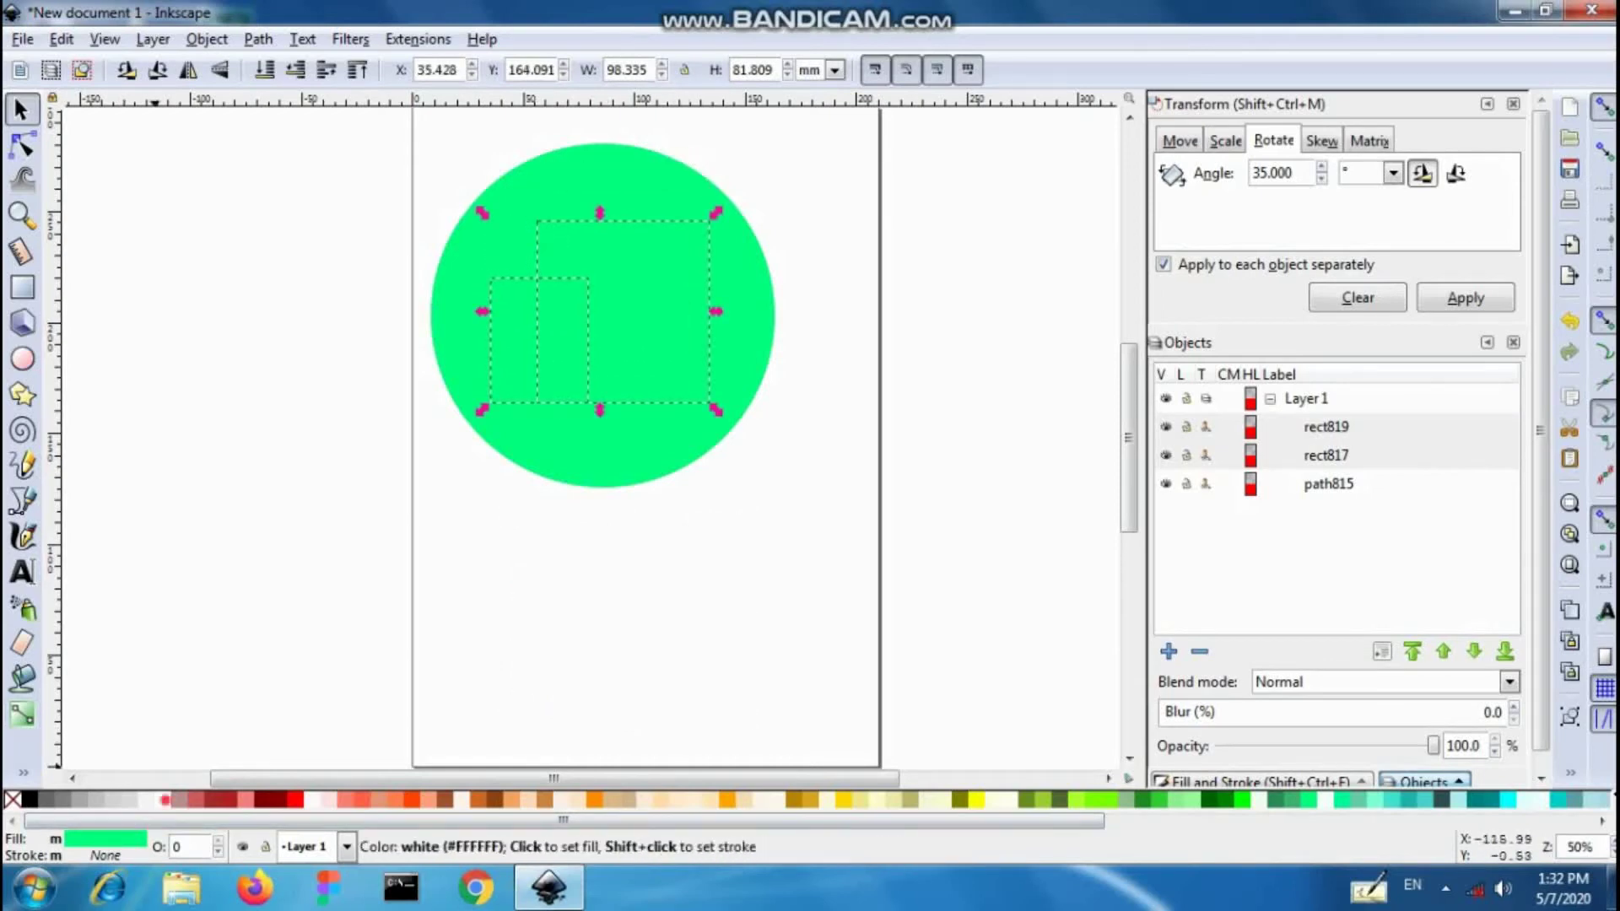
{"action": "left_click", "coordinate": [163, 800]}
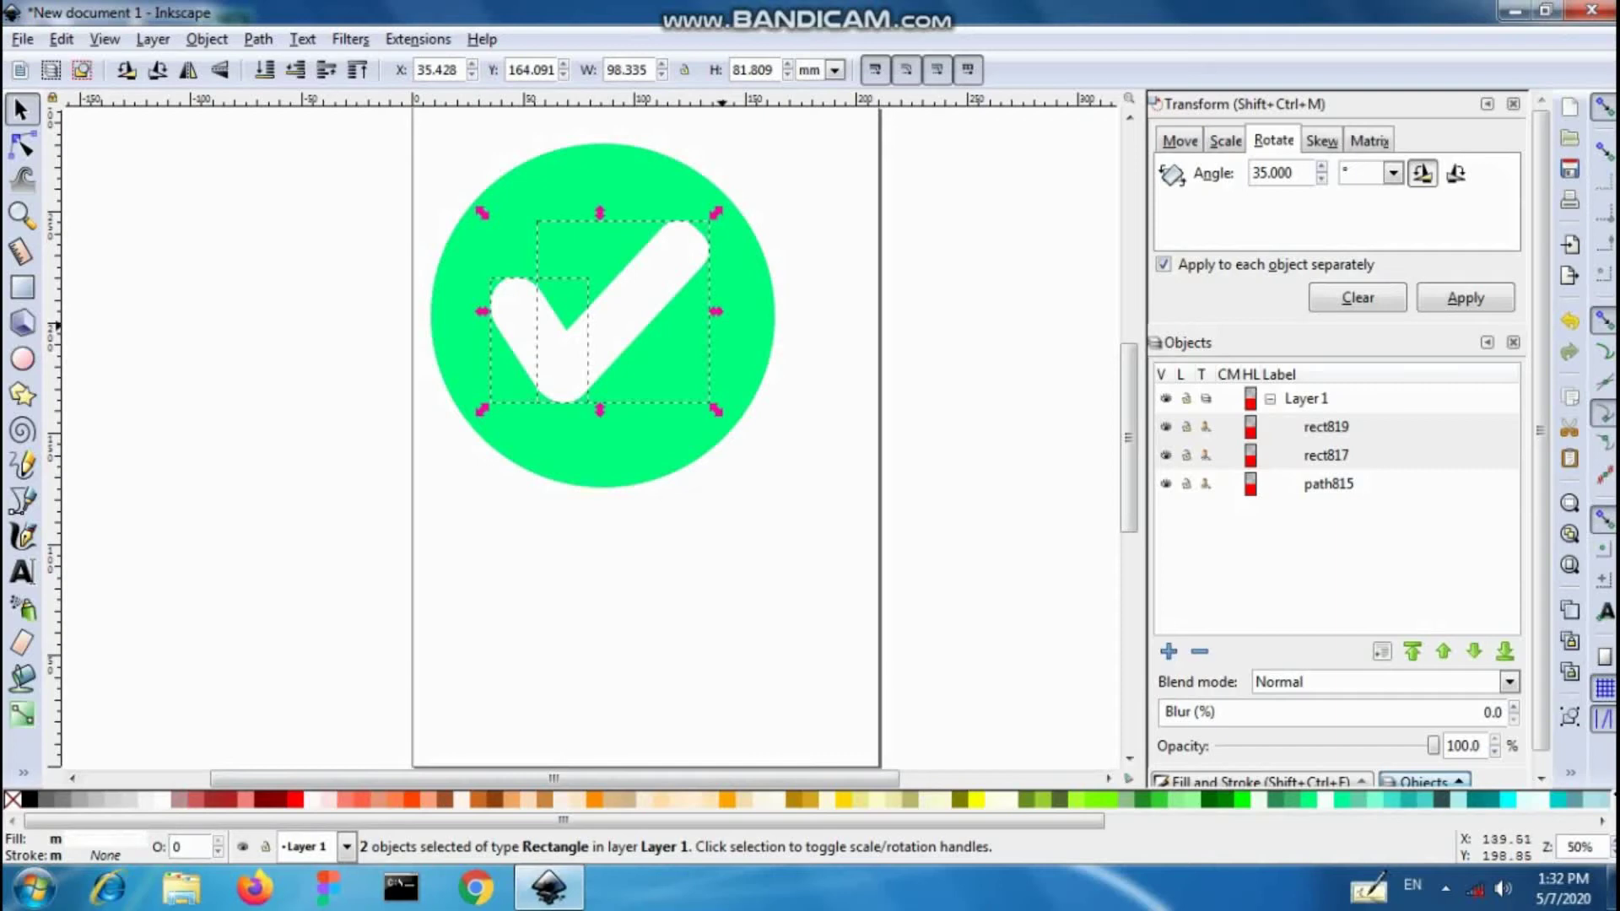
Step: Stretch the white checkmark on both sides to about 129 mm wide within the circle, and deselect it
{"action": "left_click_drag", "start_coordinate": [719, 312], "coordinate": [754, 314]}
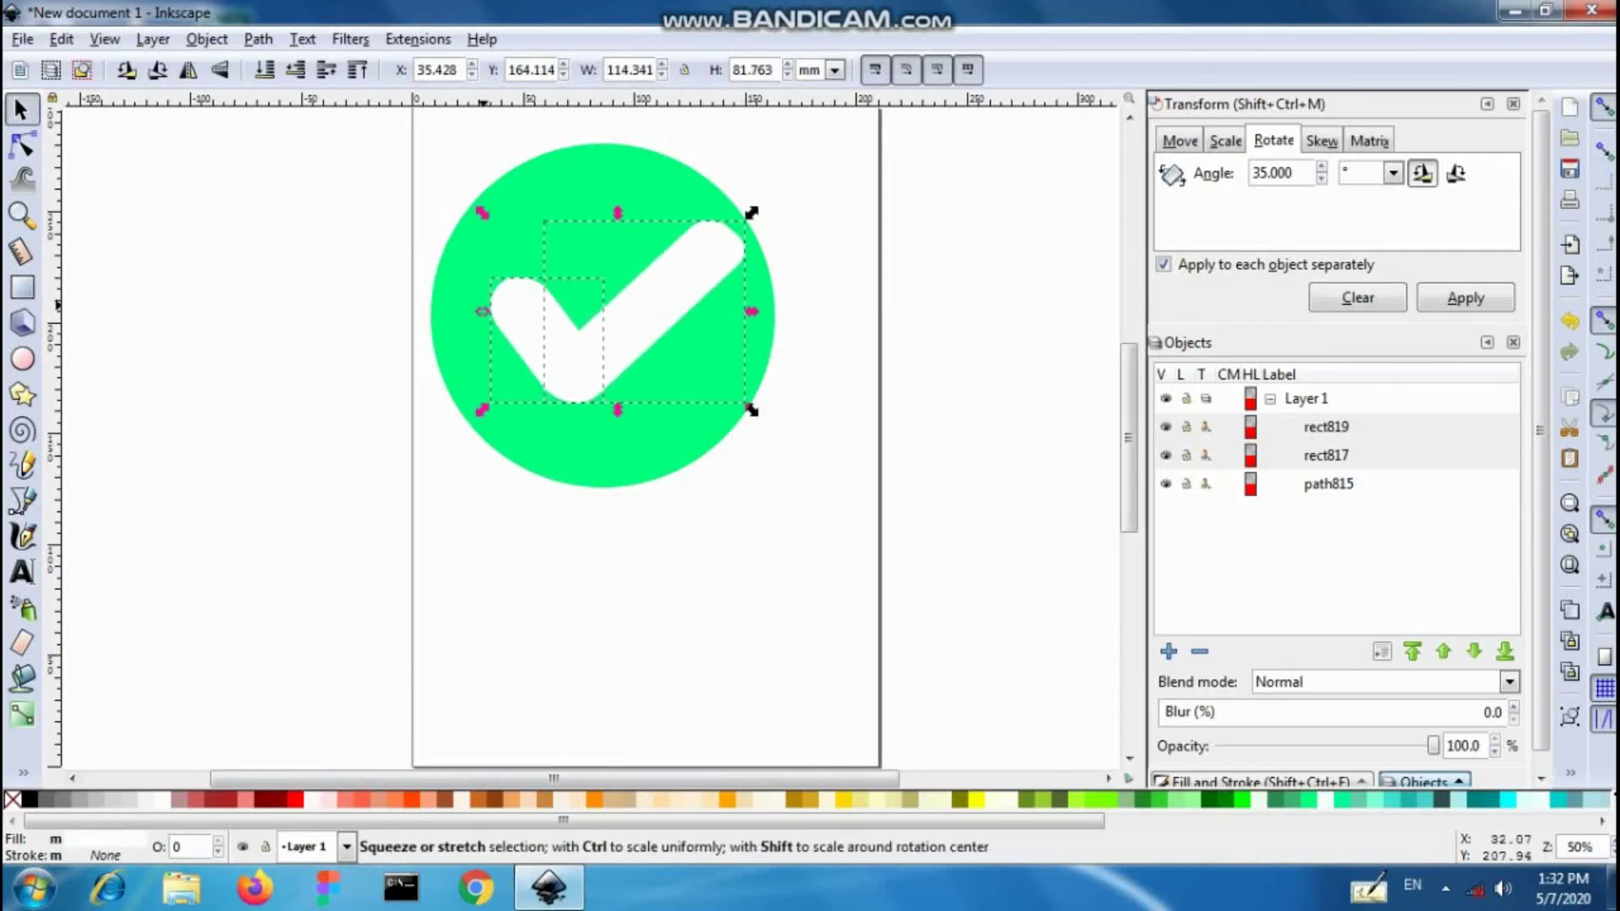
{"action": "left_click_drag", "start_coordinate": [482, 311], "coordinate": [451, 312]}
{"action": "left_click_drag", "start_coordinate": [744, 311], "coordinate": [741, 314]}
{"action": "left_click", "coordinate": [645, 564]}
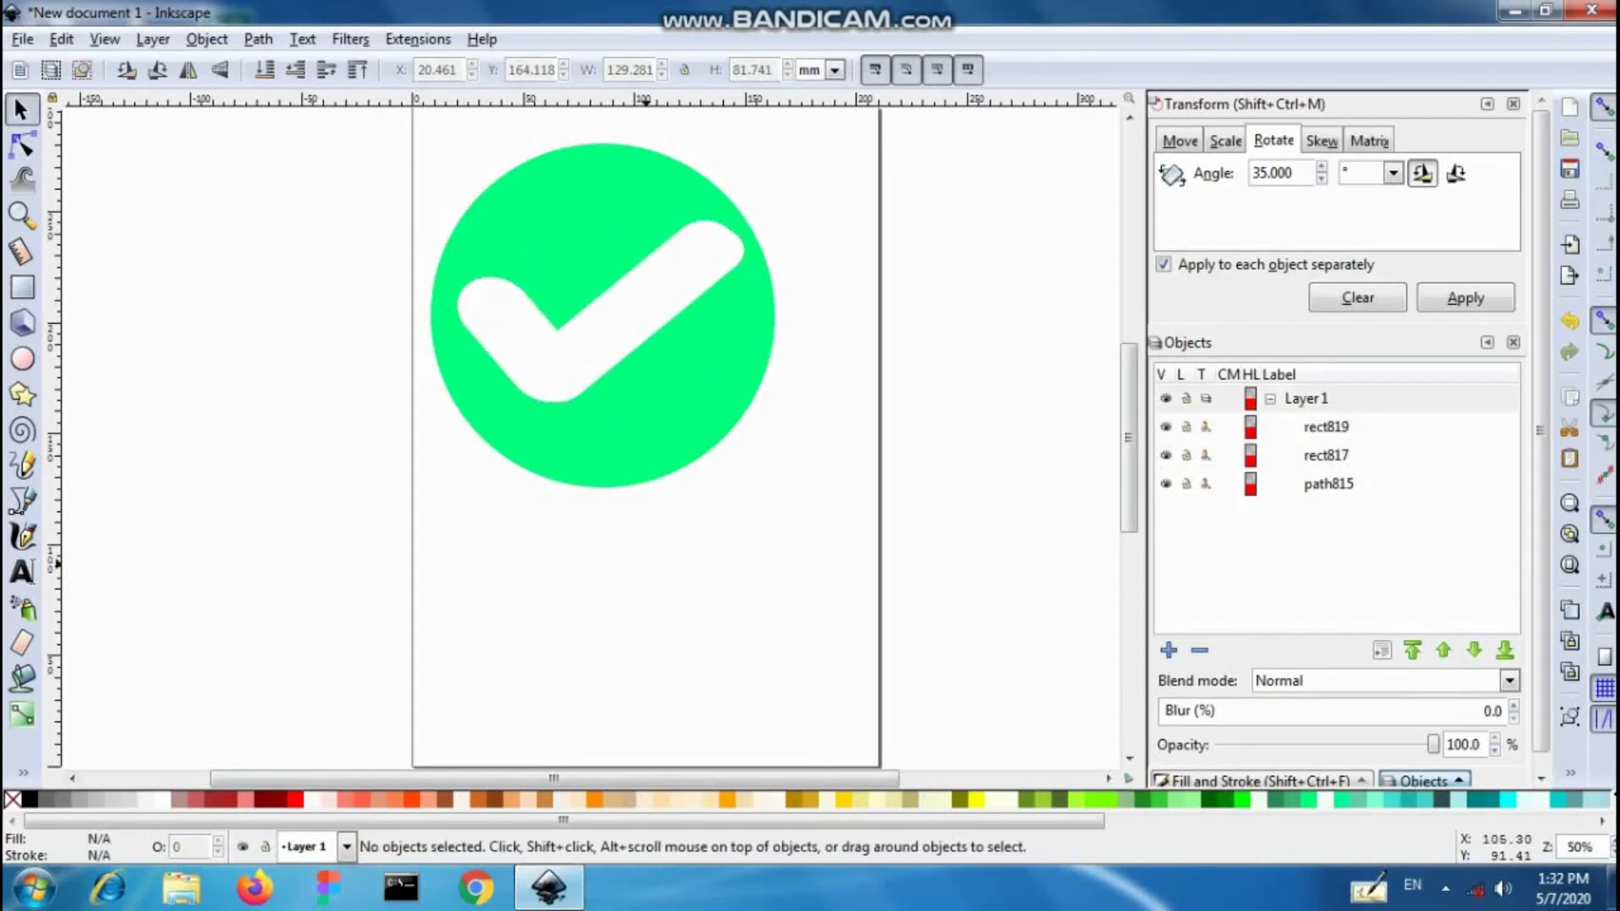
Step: Select the circle and both checkmark bars, move them together to the middle of the page, and deselect them
{"action": "left_click_drag", "start_coordinate": [837, 129], "coordinate": [420, 493]}
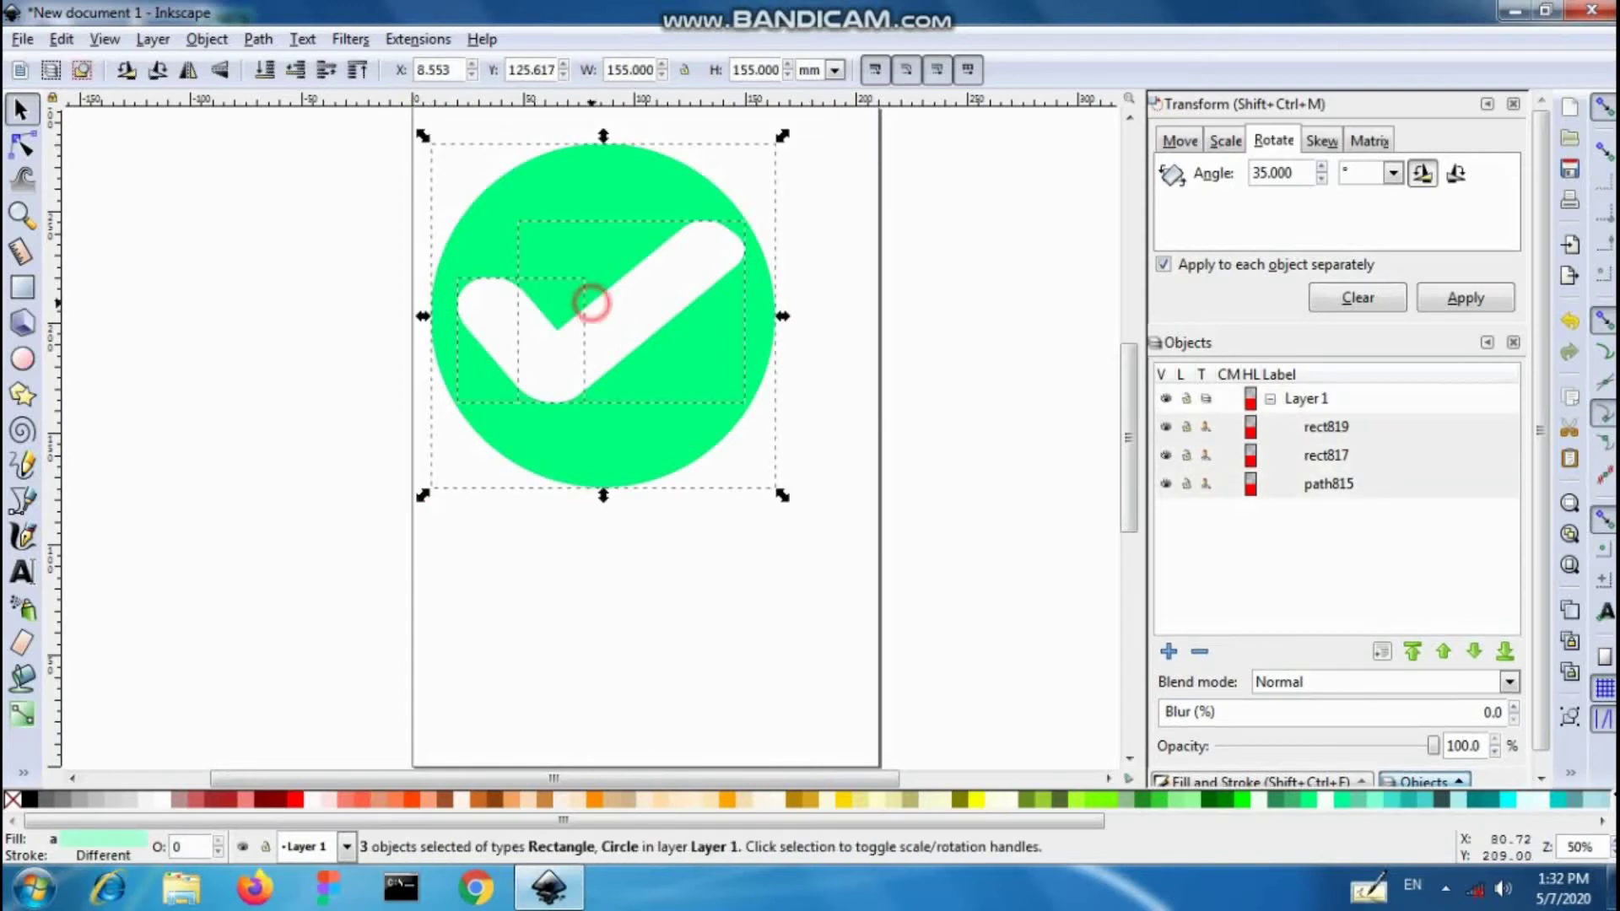
{"action": "left_click_drag", "start_coordinate": [592, 302], "coordinate": [650, 373]}
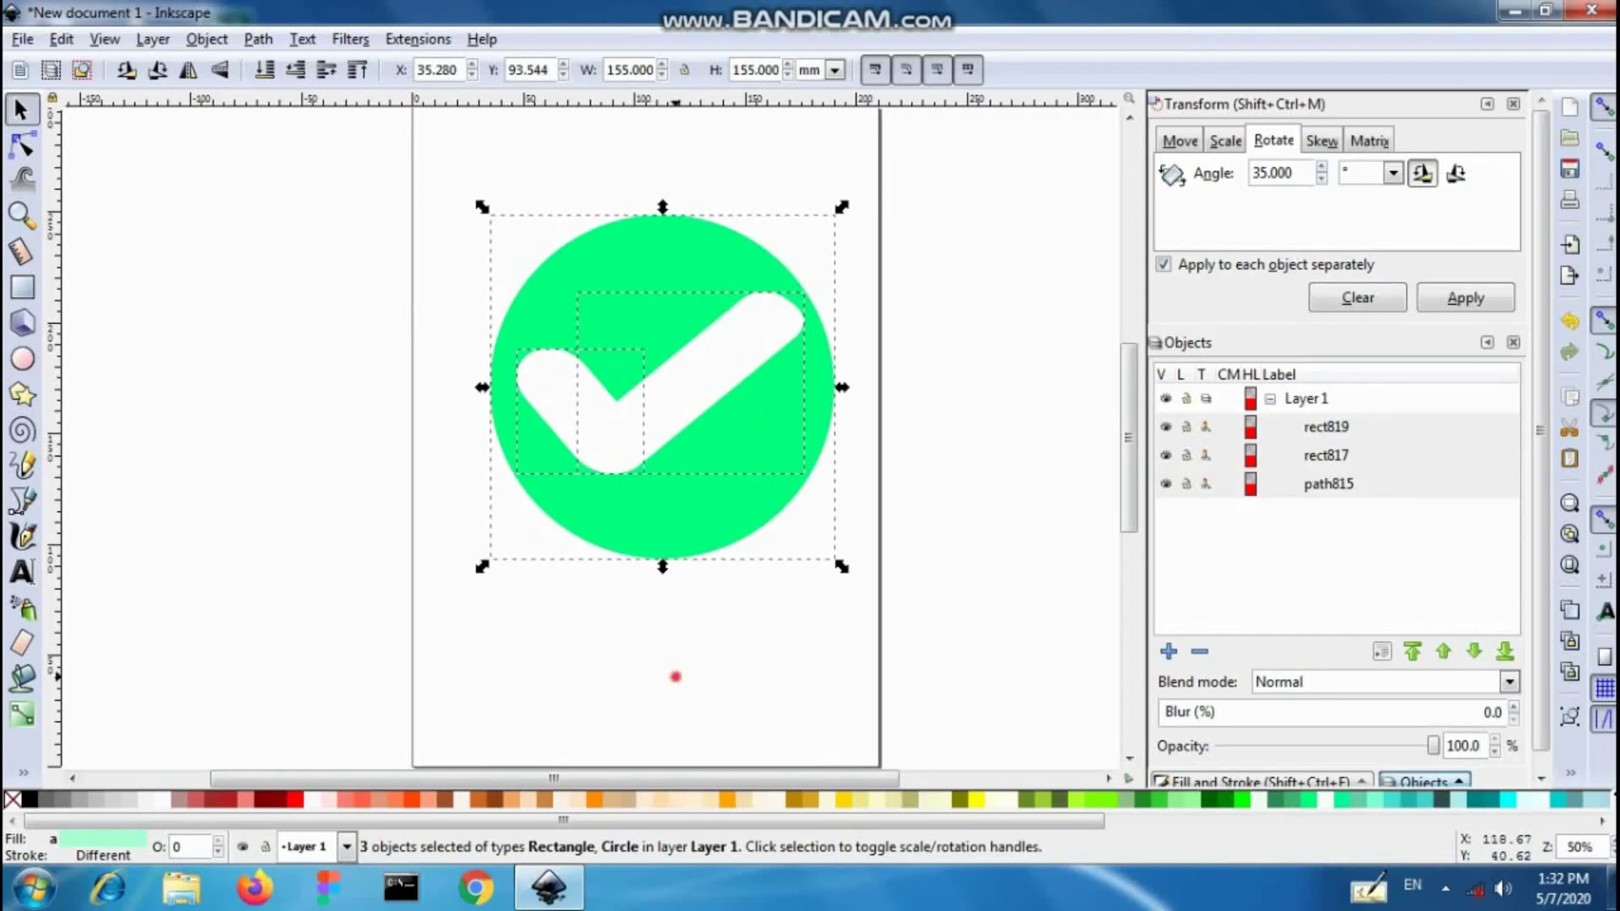
{"action": "left_click", "coordinate": [675, 676]}
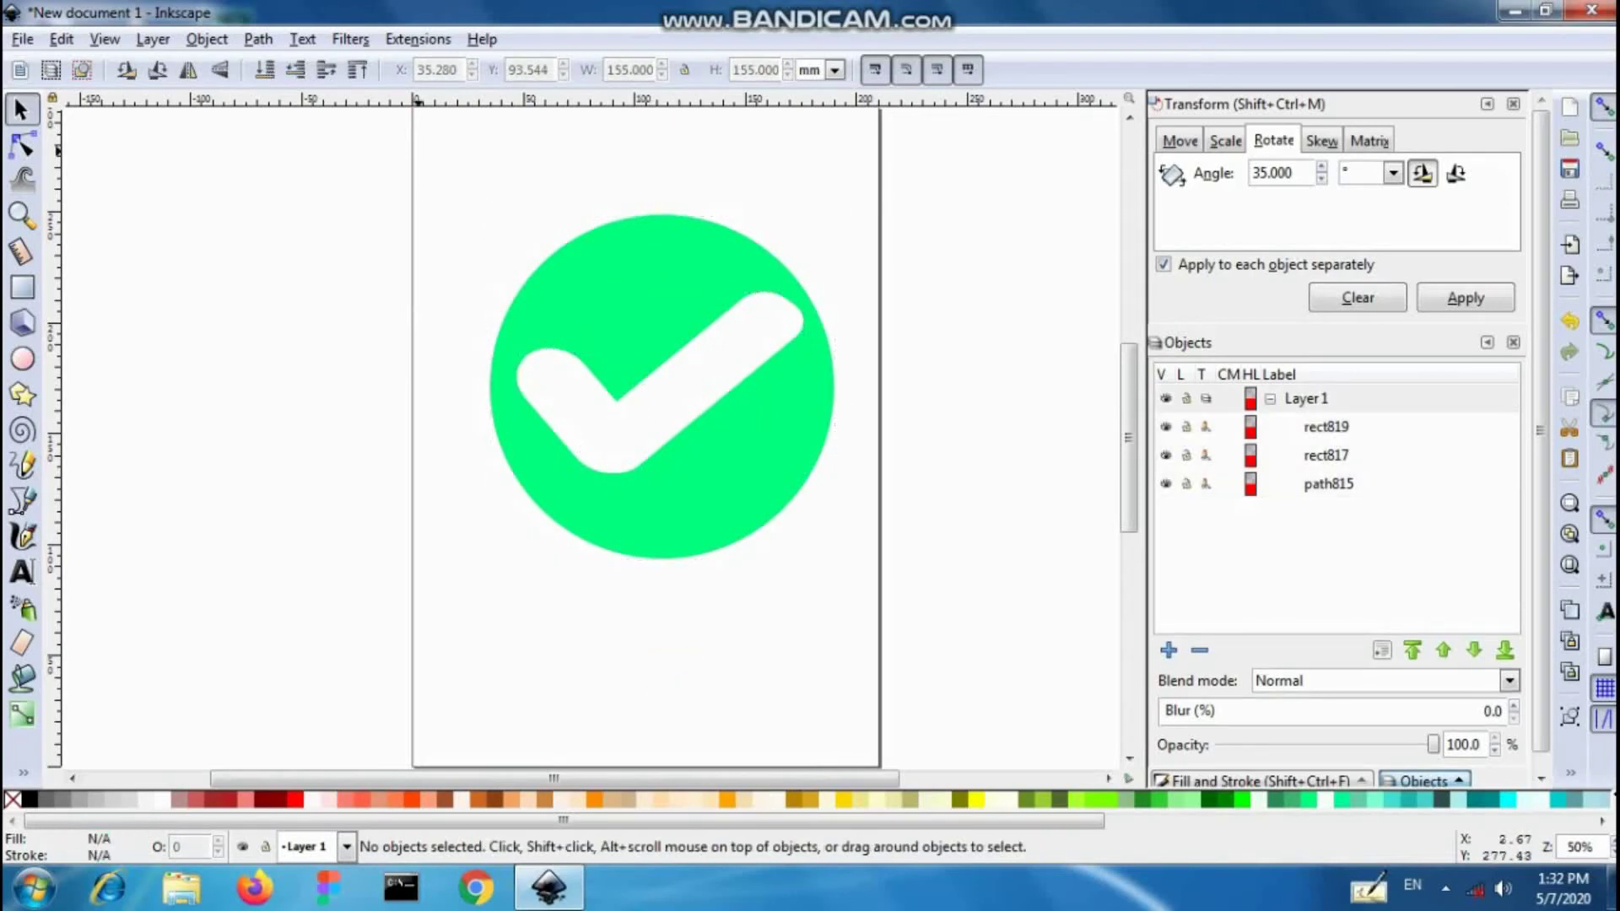
Step: Select all objects of the icon and resize the page to the selection
{"action": "left_click", "coordinate": [61, 39]}
{"action": "key", "text": "Escape"}
{"action": "left_click_drag", "start_coordinate": [864, 189], "coordinate": [764, 347]}
{"action": "key", "text": "ctrl+a"}
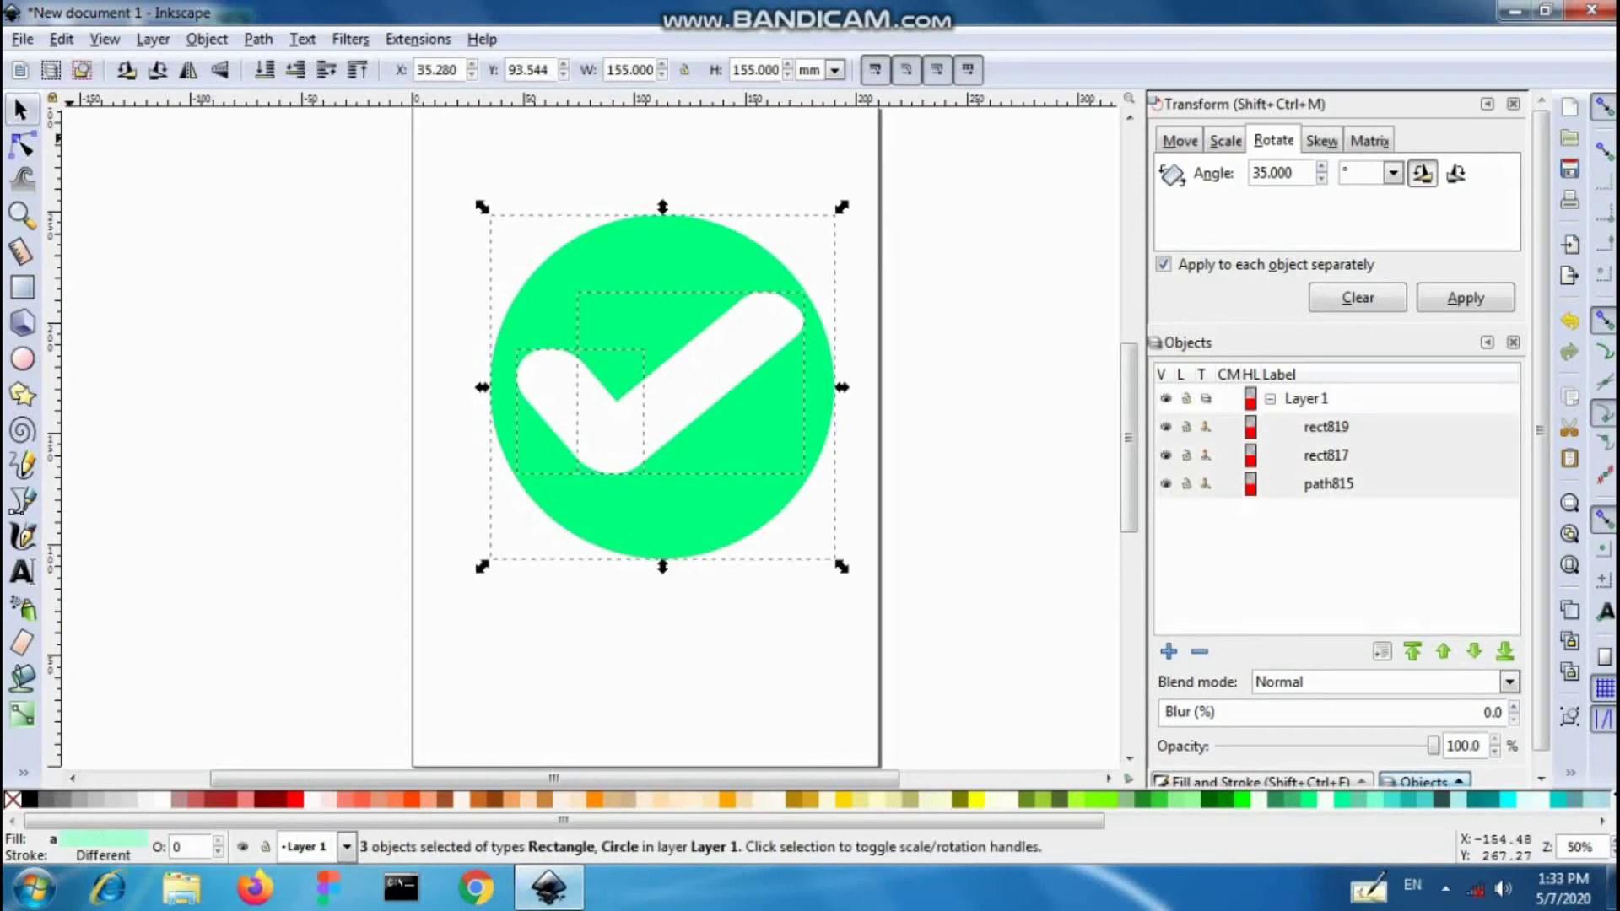
{"action": "left_click", "coordinate": [61, 39]}
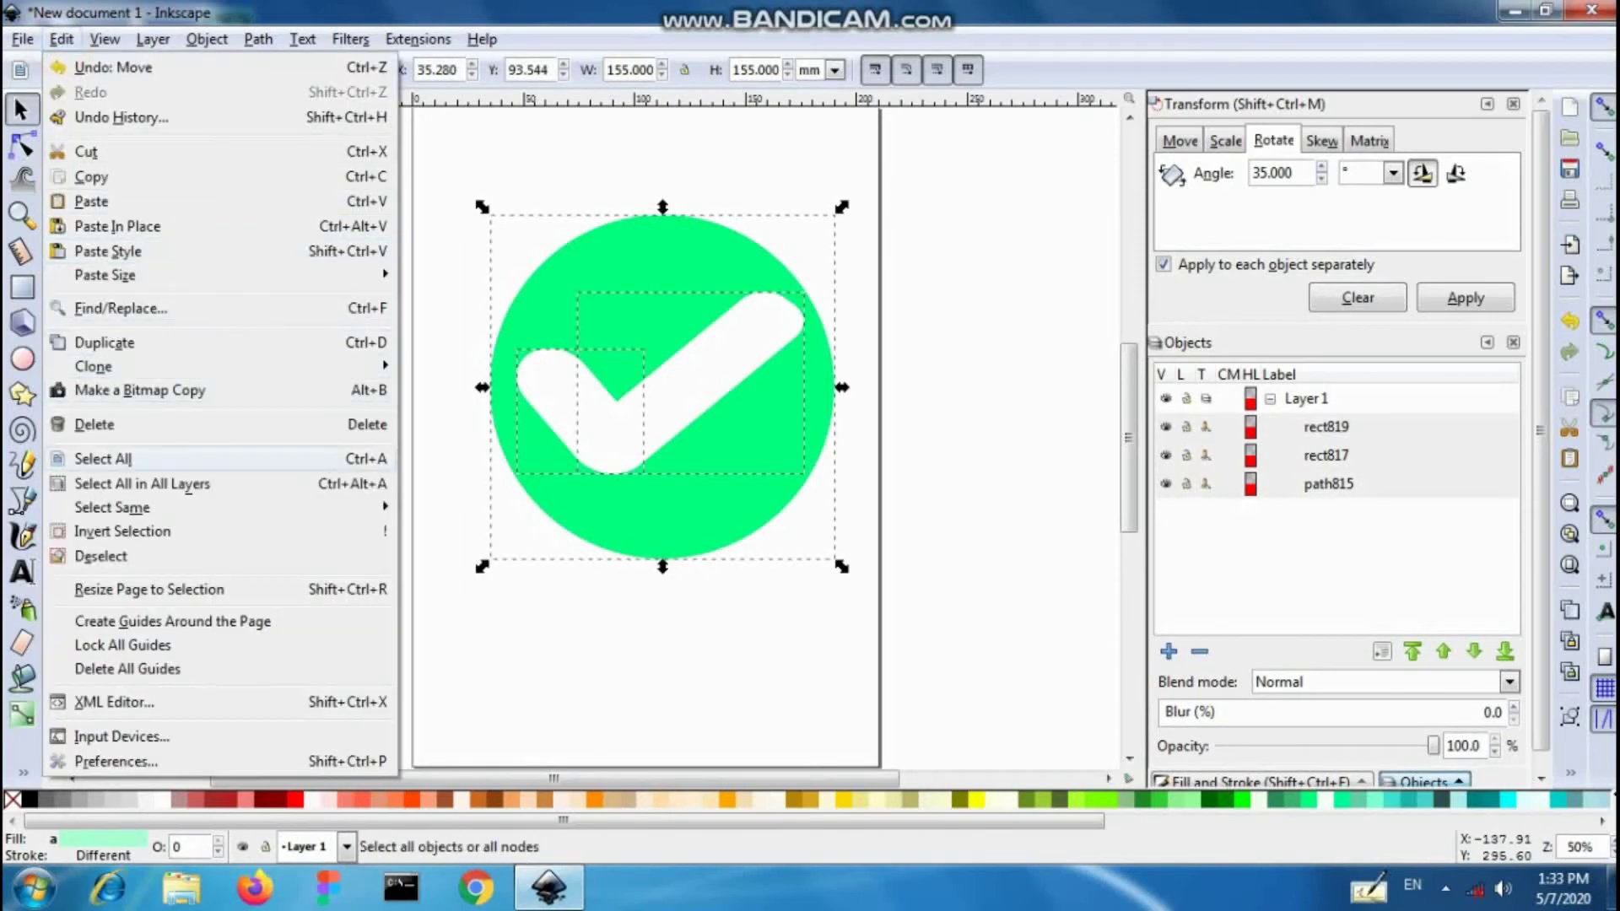
{"action": "left_click", "coordinate": [127, 589]}
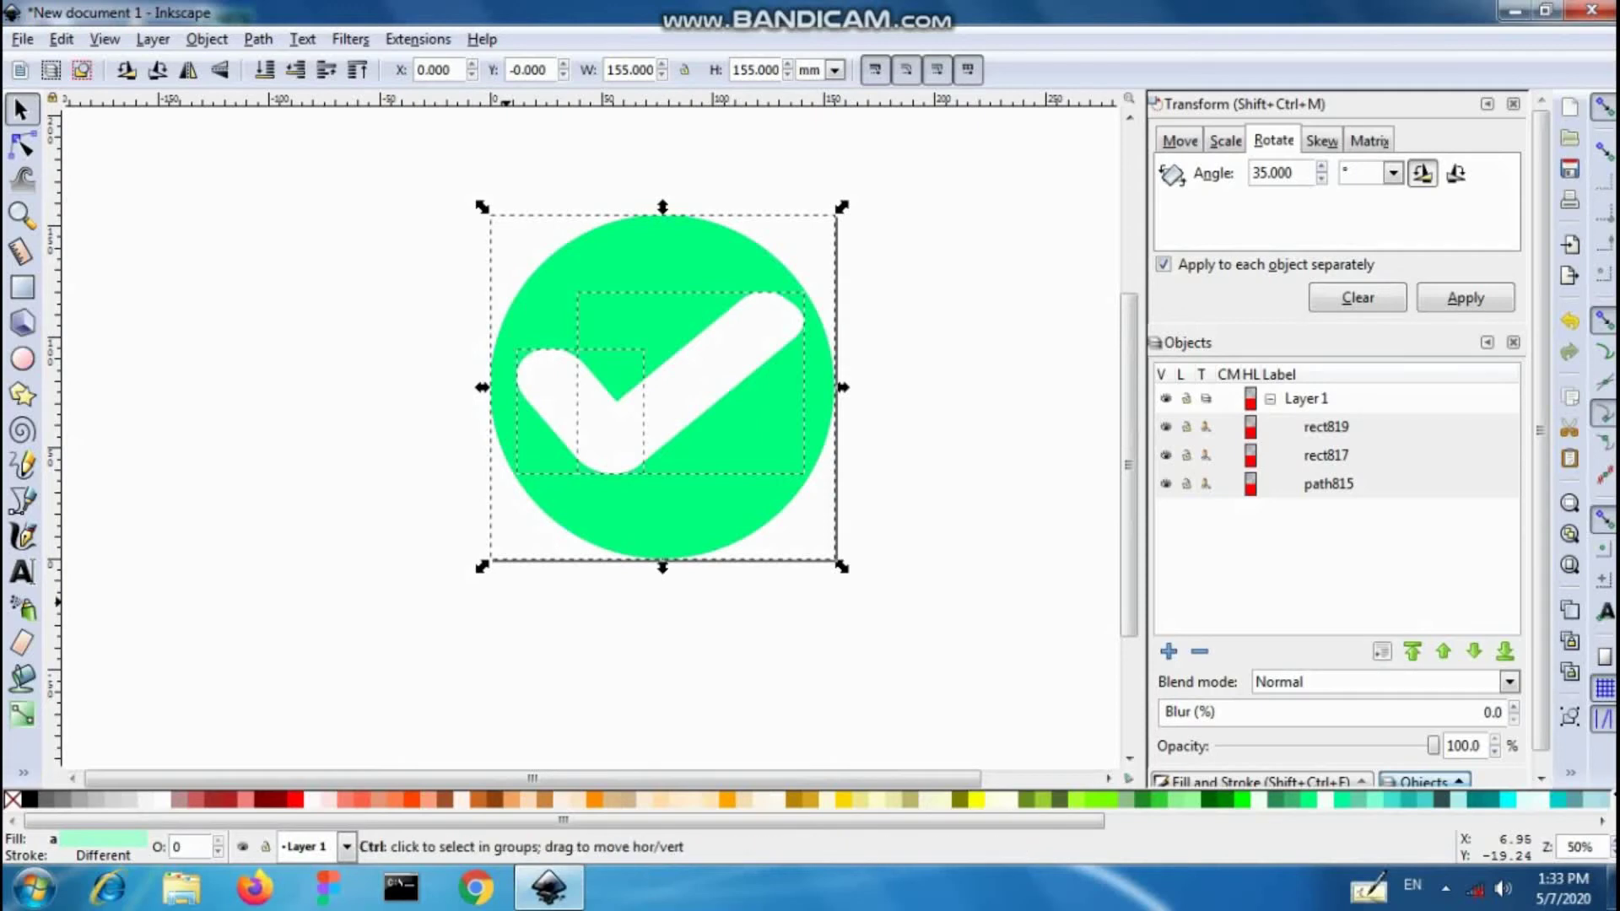
Step: Start saving the document and browse from the Desktop to the assets folder inside ionic icons and src
{"action": "key", "text": "ctrl+s"}
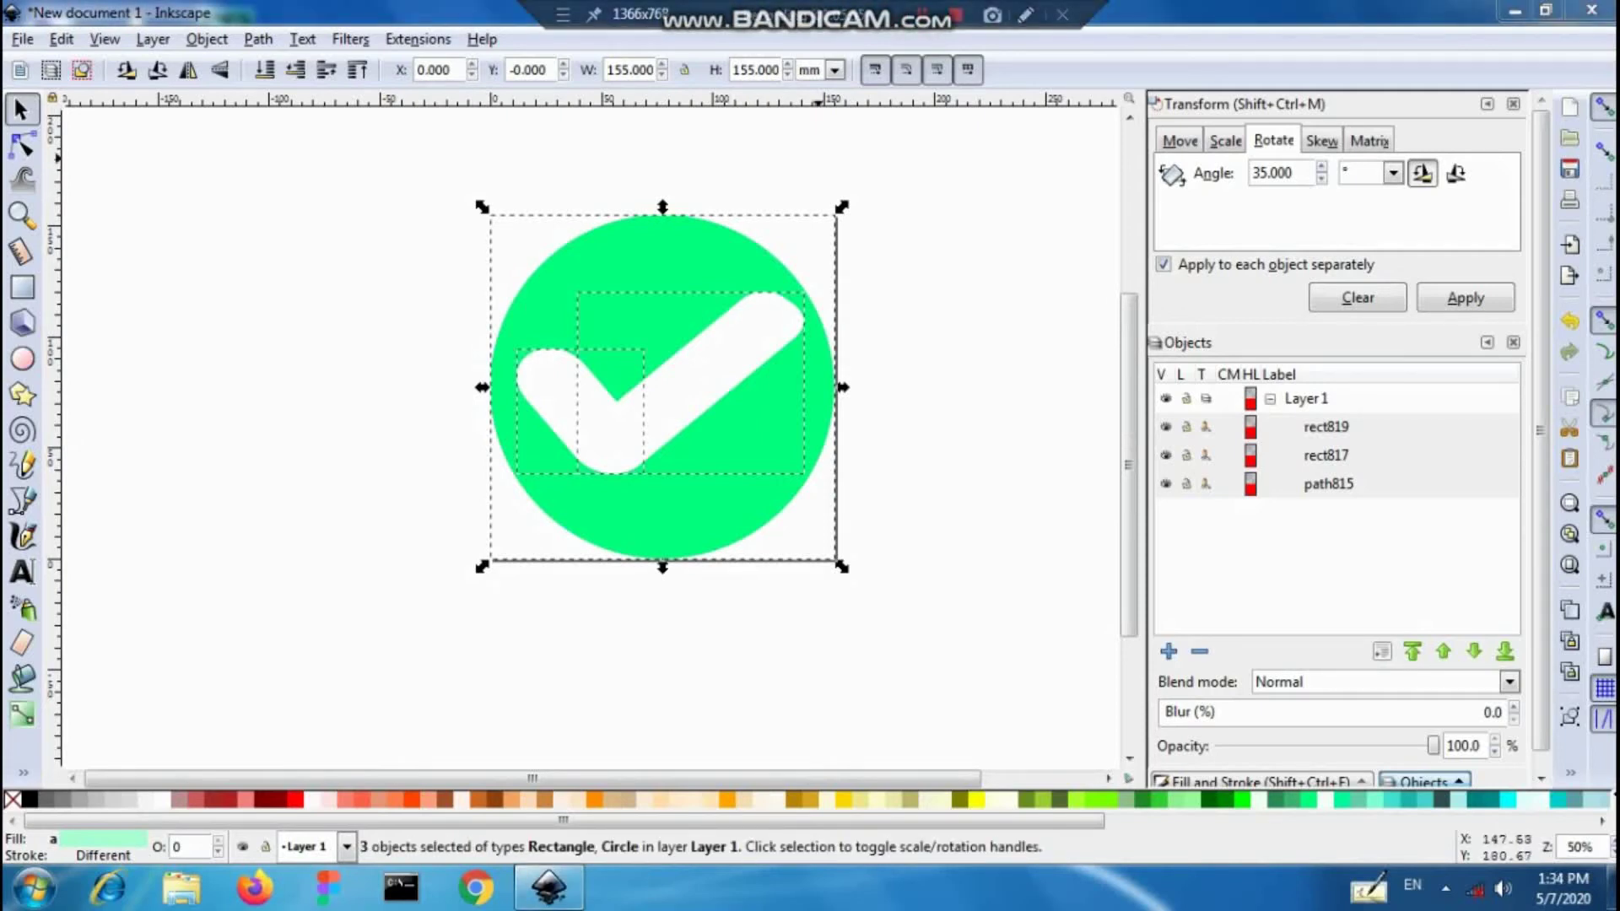
{"action": "key", "text": "ctrl+s"}
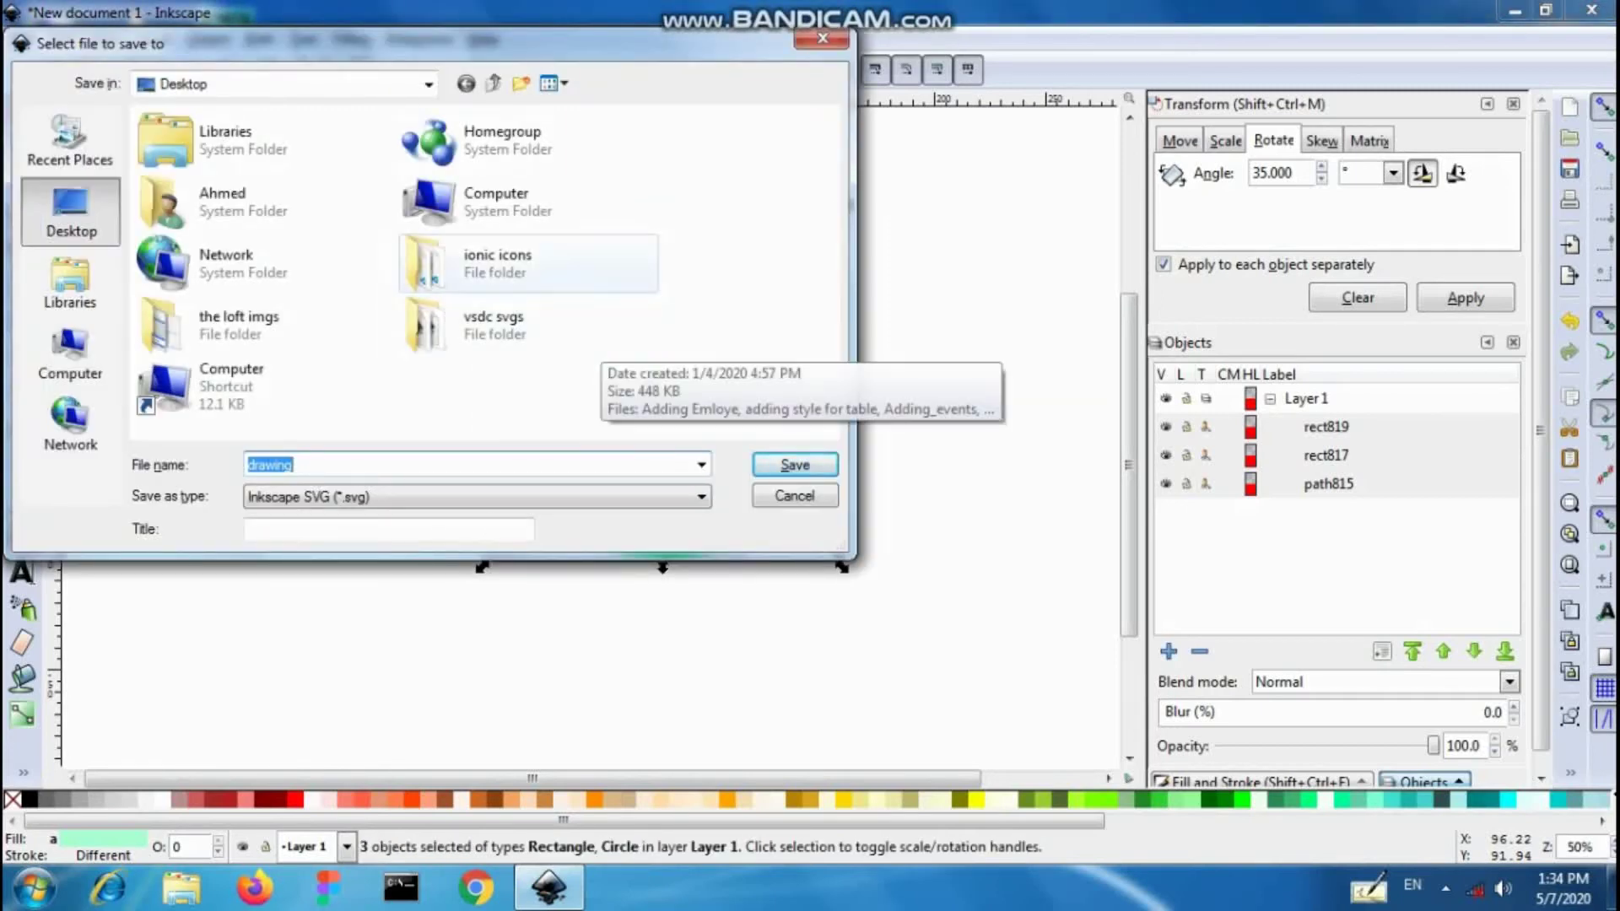
{"action": "double_click", "coordinate": [493, 263]}
{"action": "double_click", "coordinate": [303, 189]}
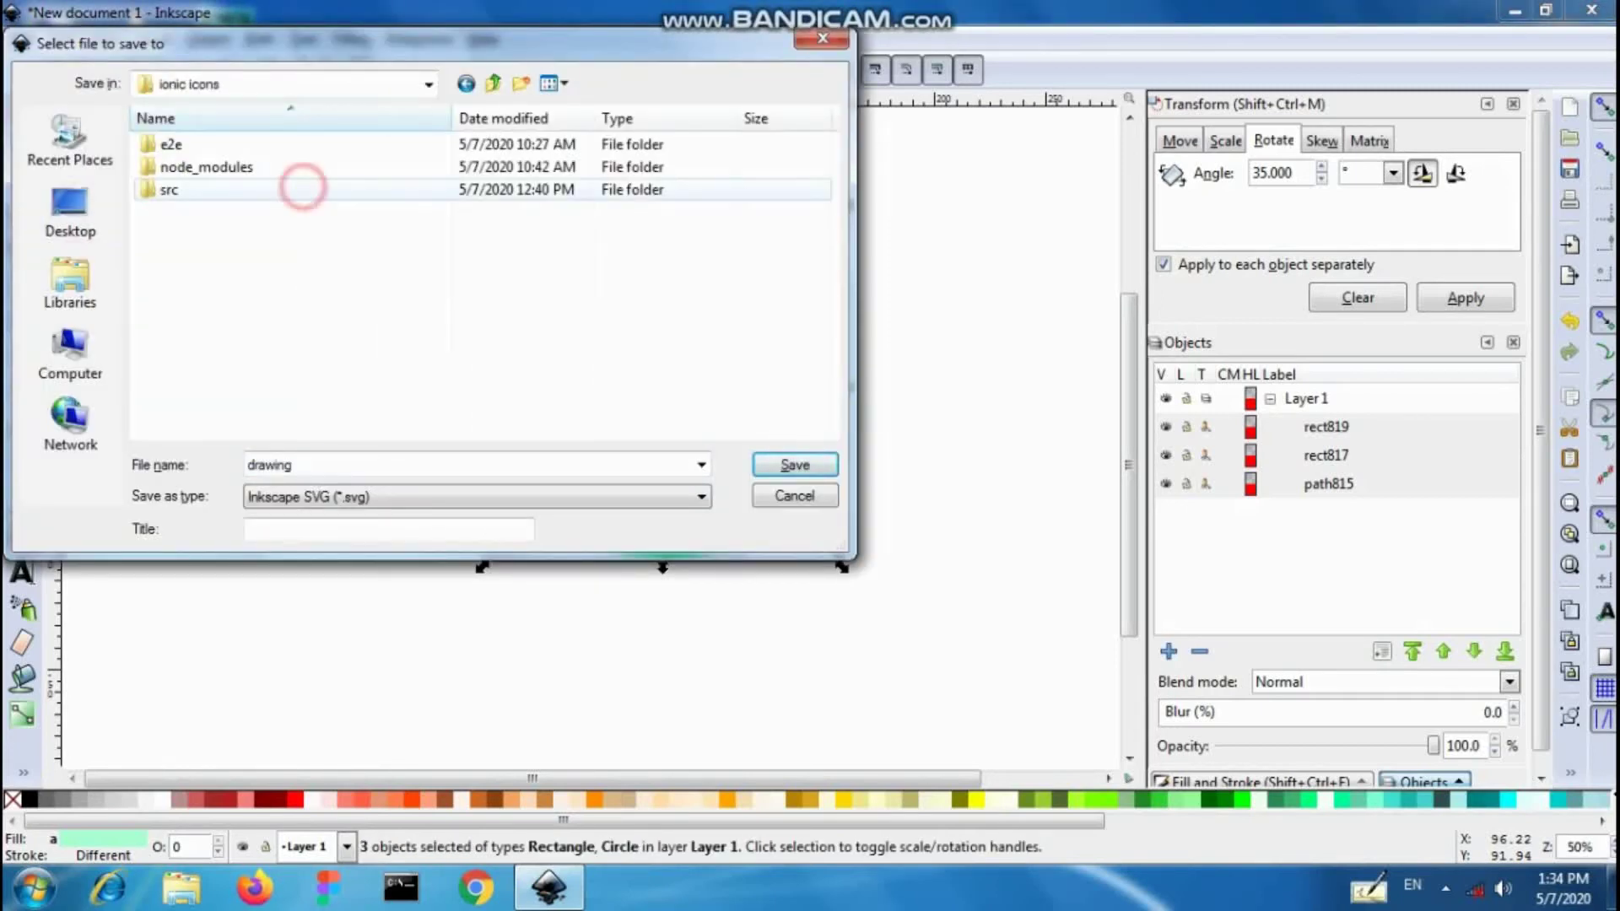
{"action": "double_click", "coordinate": [288, 165]}
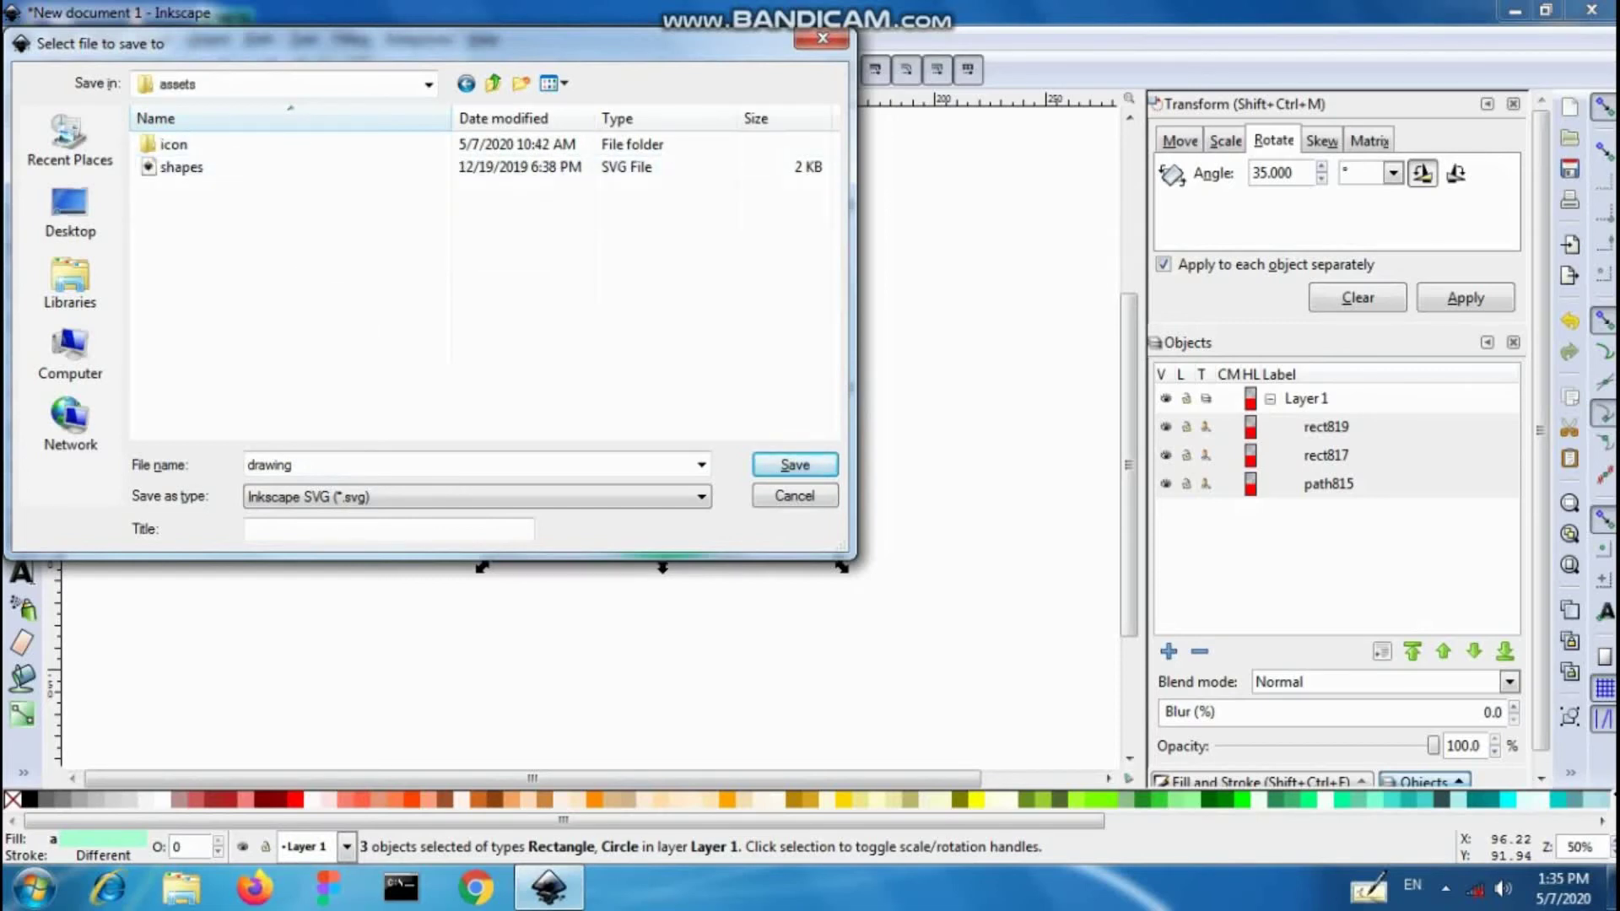
Step: Create a folder named svgs in the assets folder and open it as the save location
{"action": "left_click", "coordinate": [521, 82]}
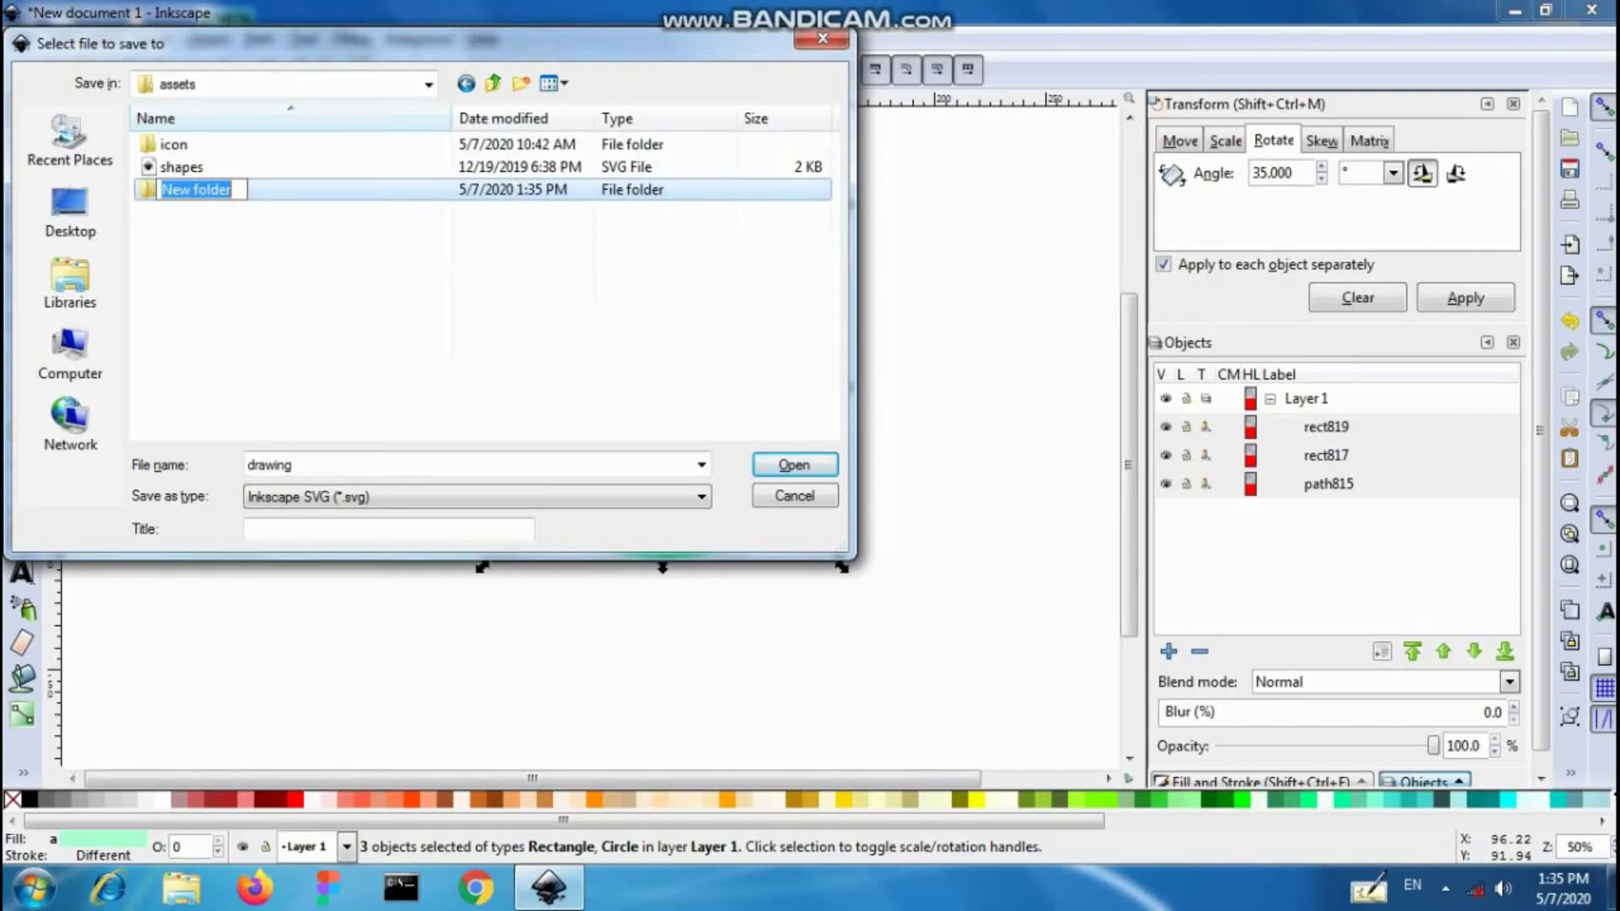
{"action": "type", "text": "svg"}
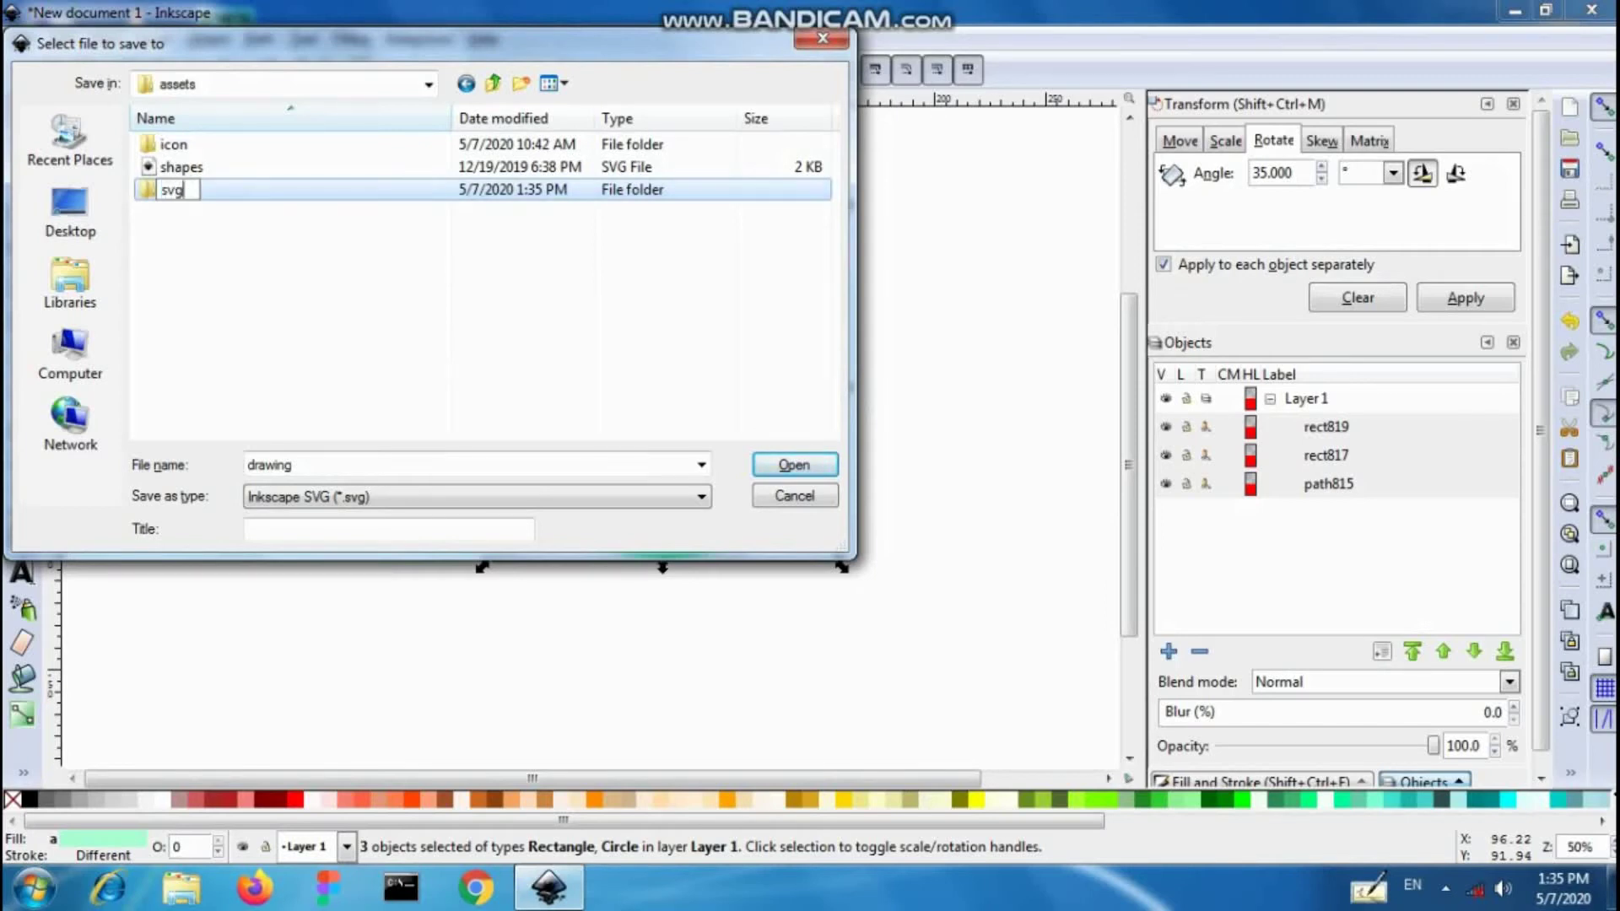
{"action": "type", "text": "s"}
{"action": "key", "text": "Return"}
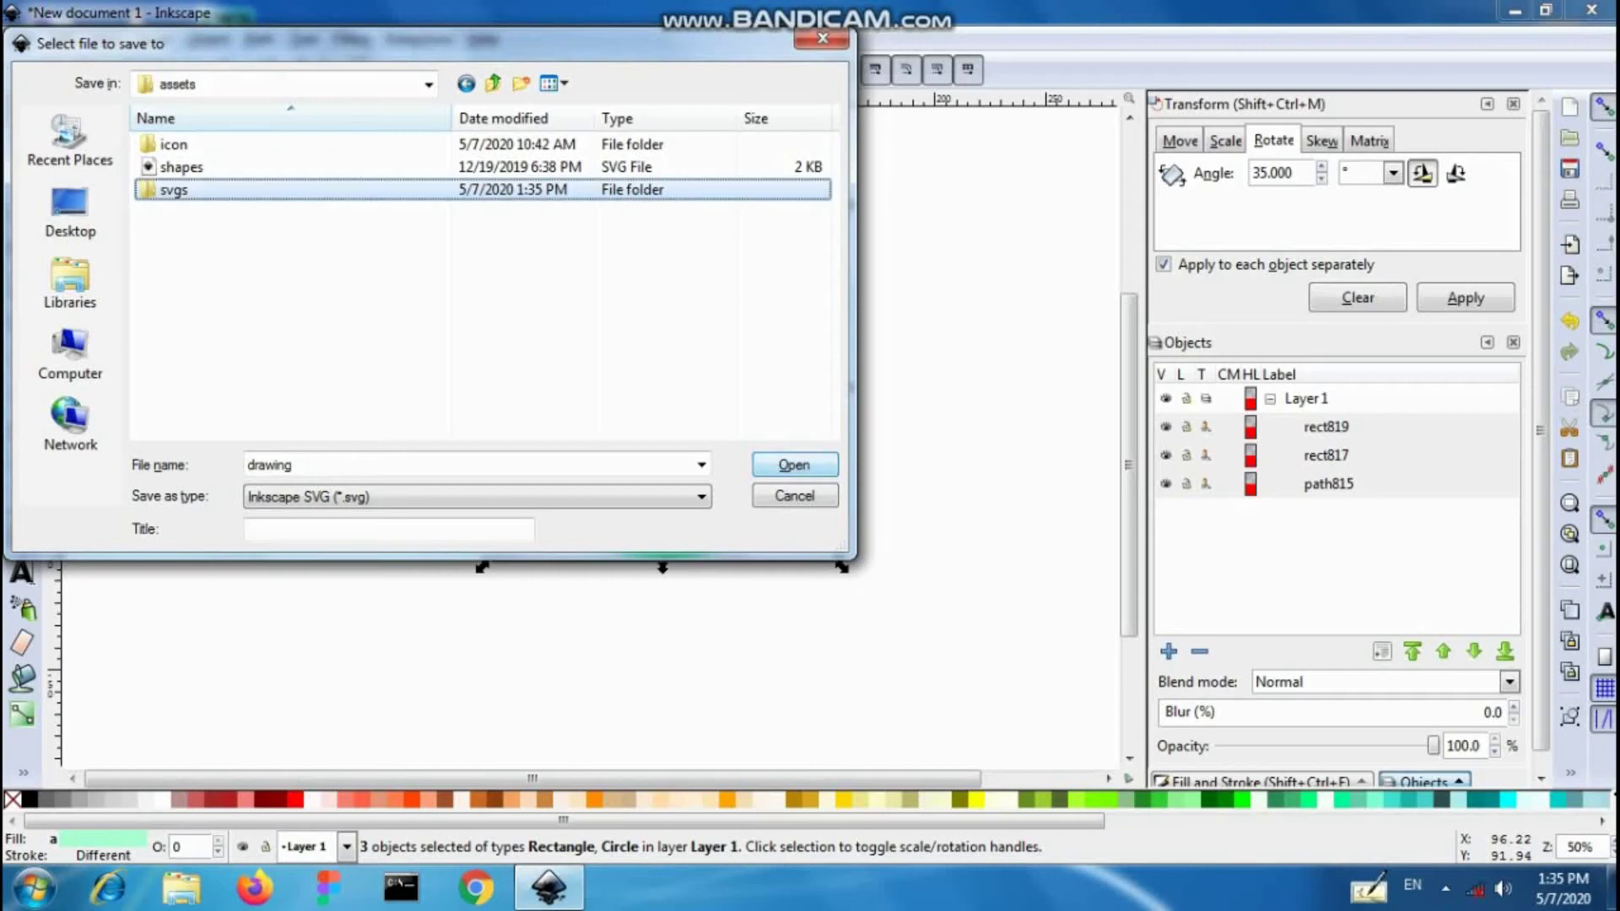
{"action": "double_click", "coordinate": [414, 191]}
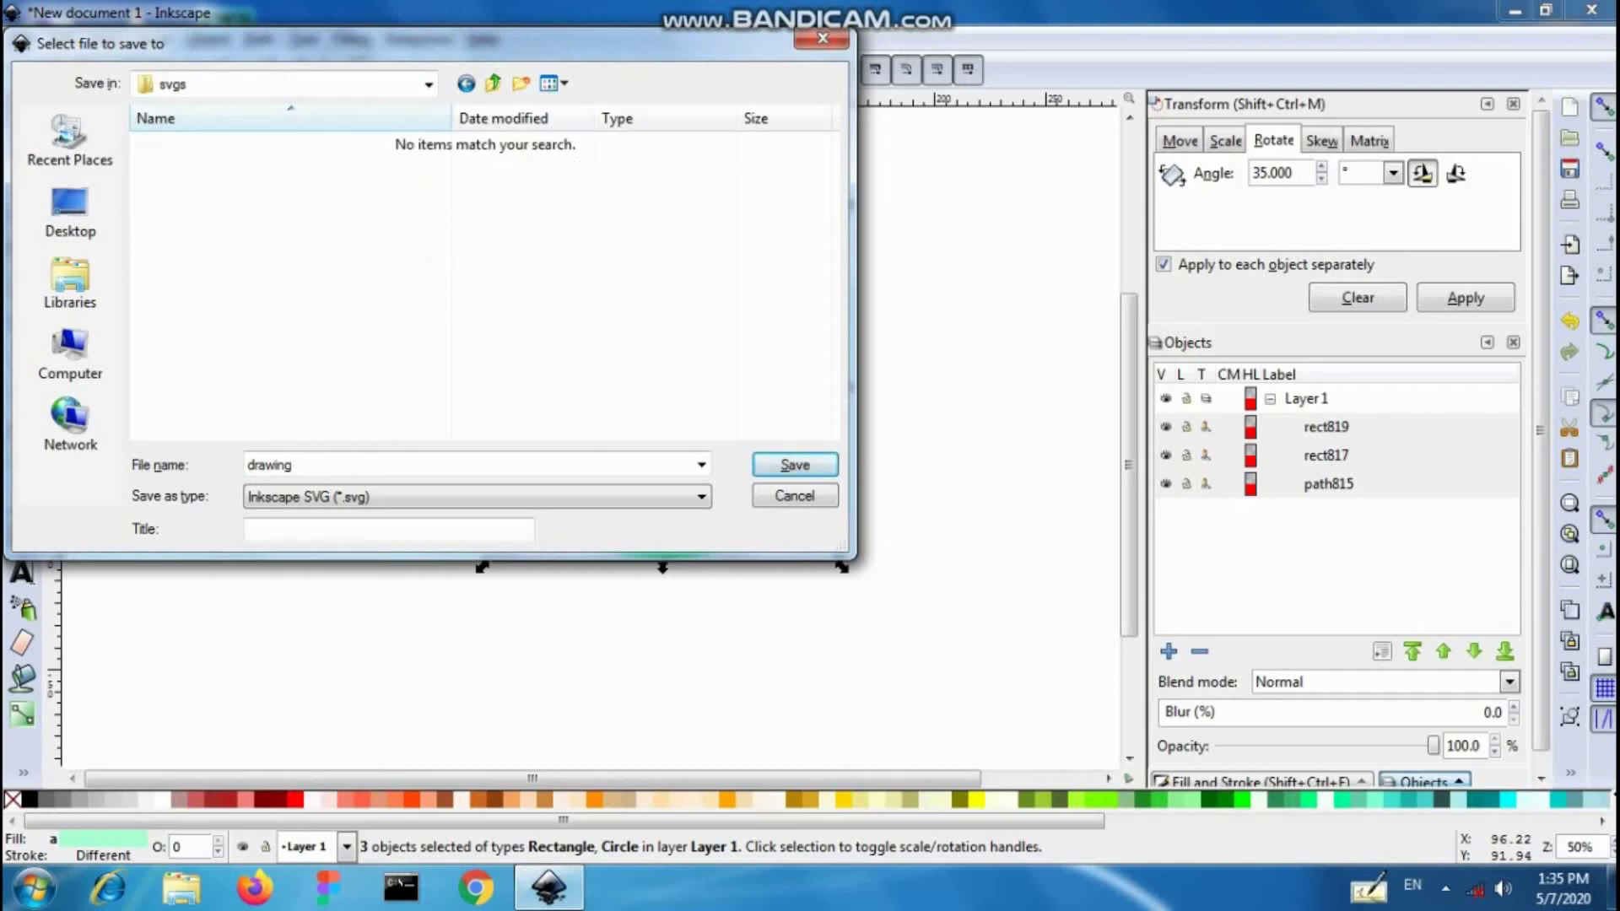
Step: Save the icon in the svgs folder under the file name right as Plain SVG (*.svg)
{"action": "double_click", "coordinate": [360, 465]}
{"action": "left_click", "coordinate": [359, 465]}
{"action": "double_click", "coordinate": [360, 465]}
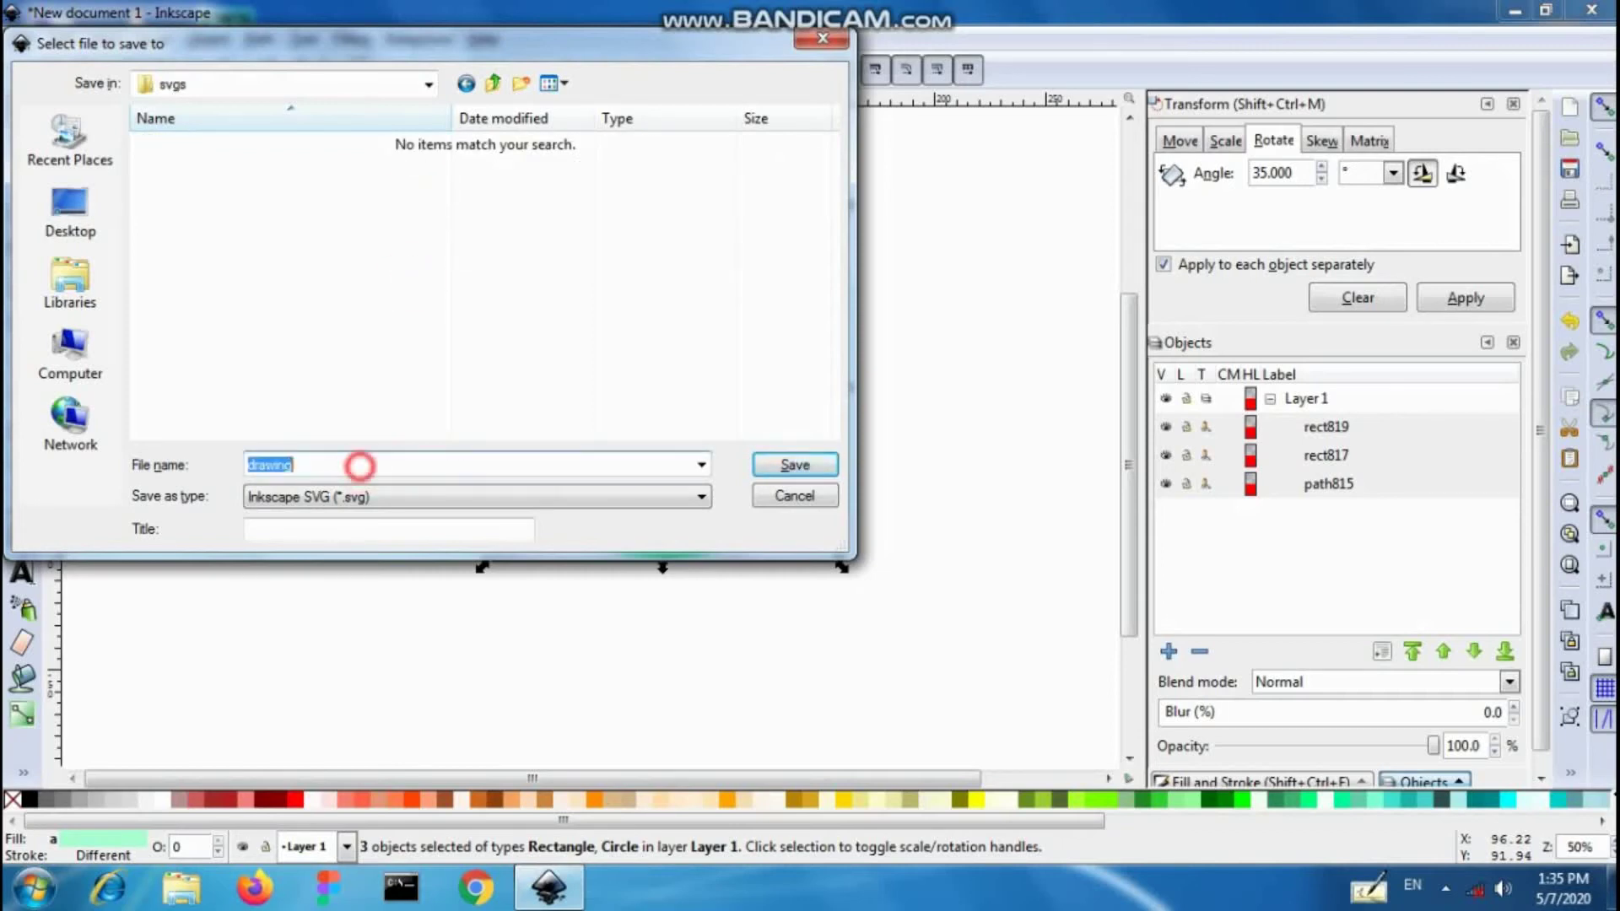
{"action": "left_click", "coordinate": [360, 466]}
{"action": "double_click", "coordinate": [359, 466]}
{"action": "type", "text": "right"}
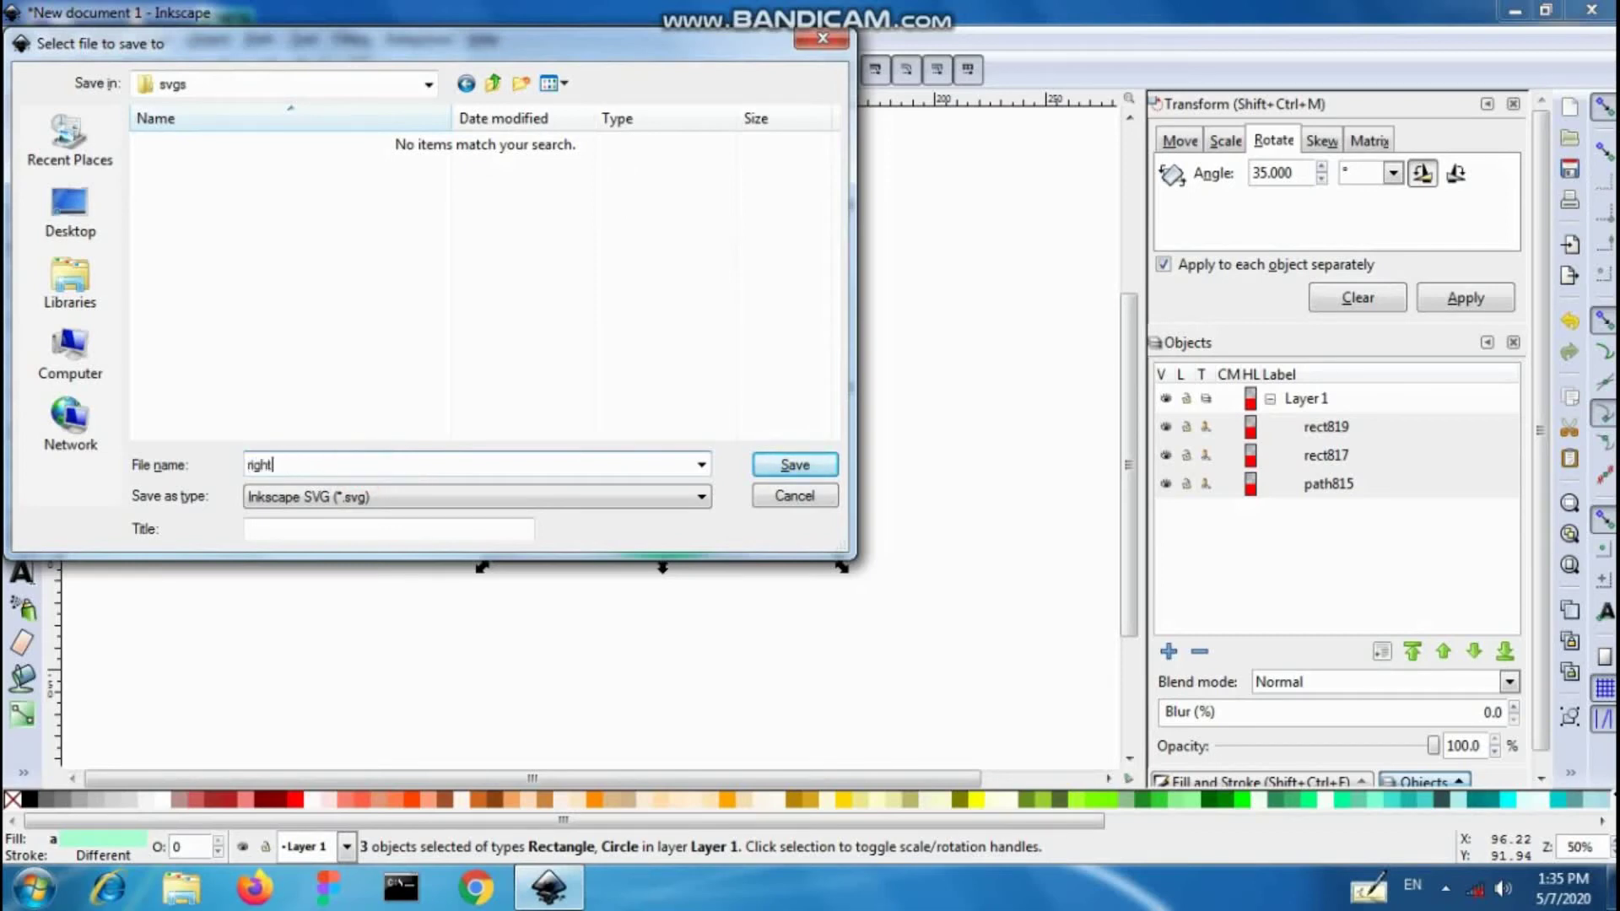
{"action": "left_click", "coordinate": [365, 496]}
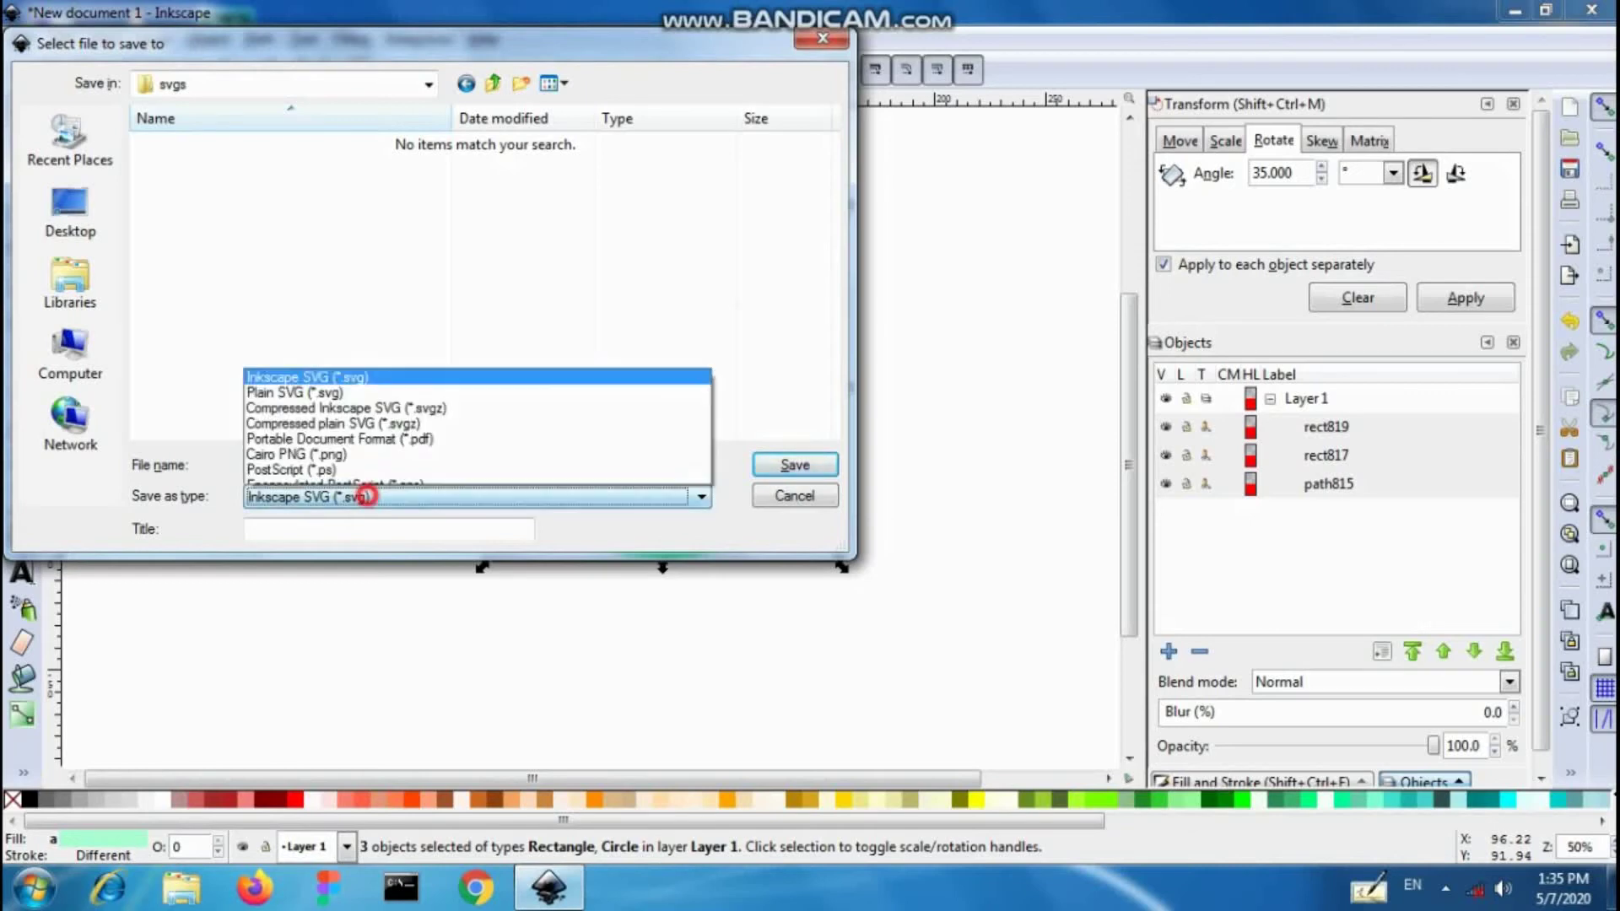
{"action": "left_click", "coordinate": [316, 89]}
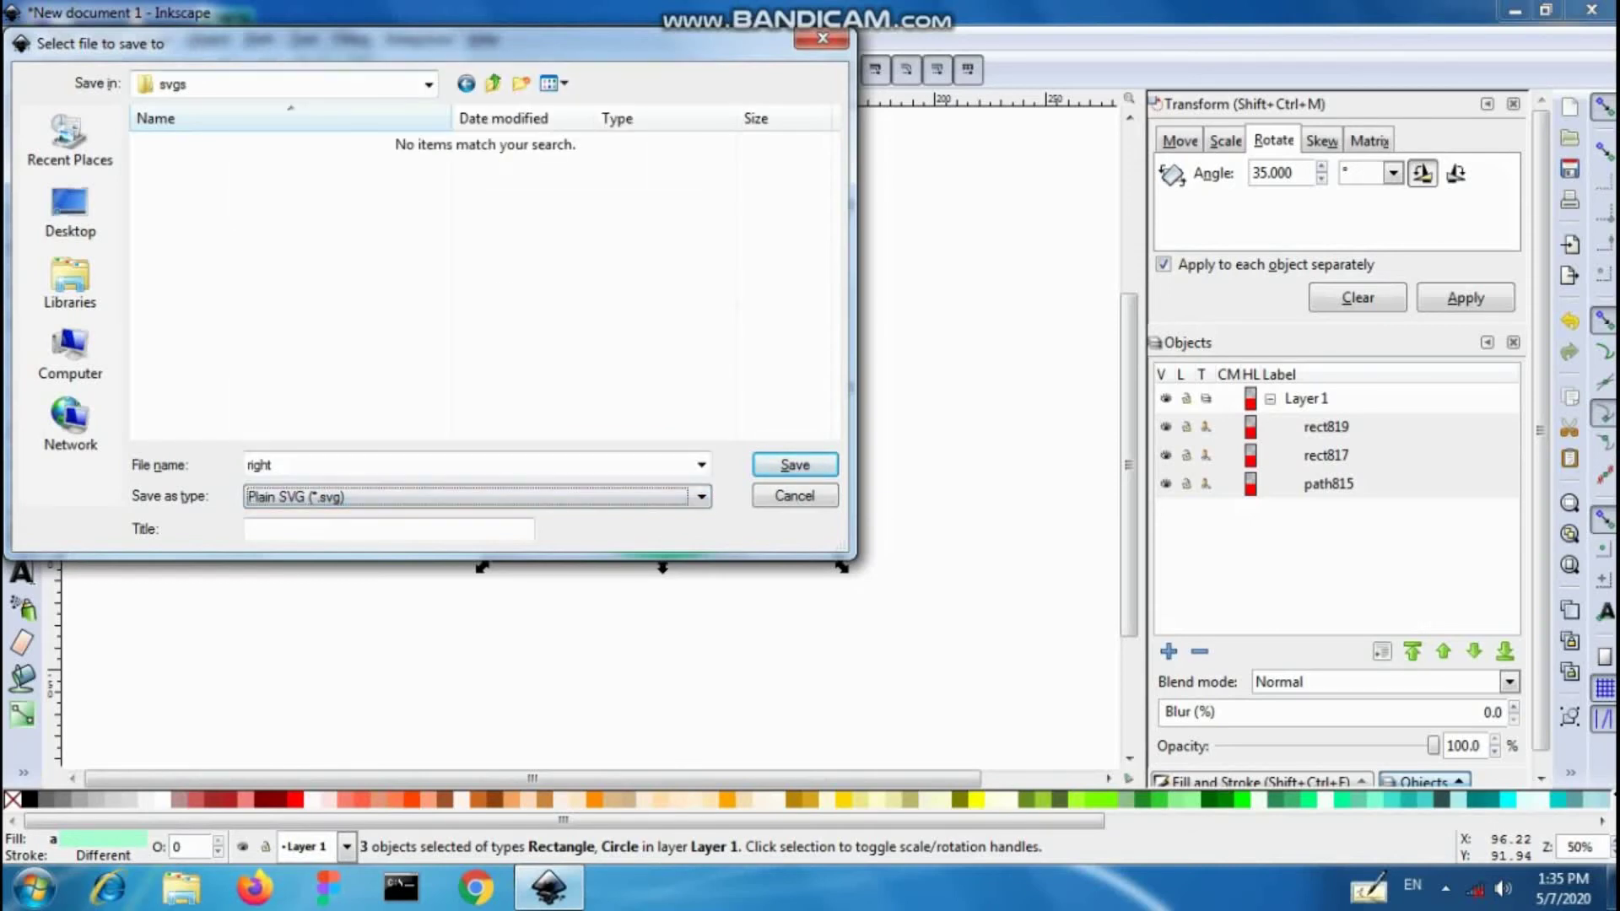
{"action": "key", "text": "Return"}
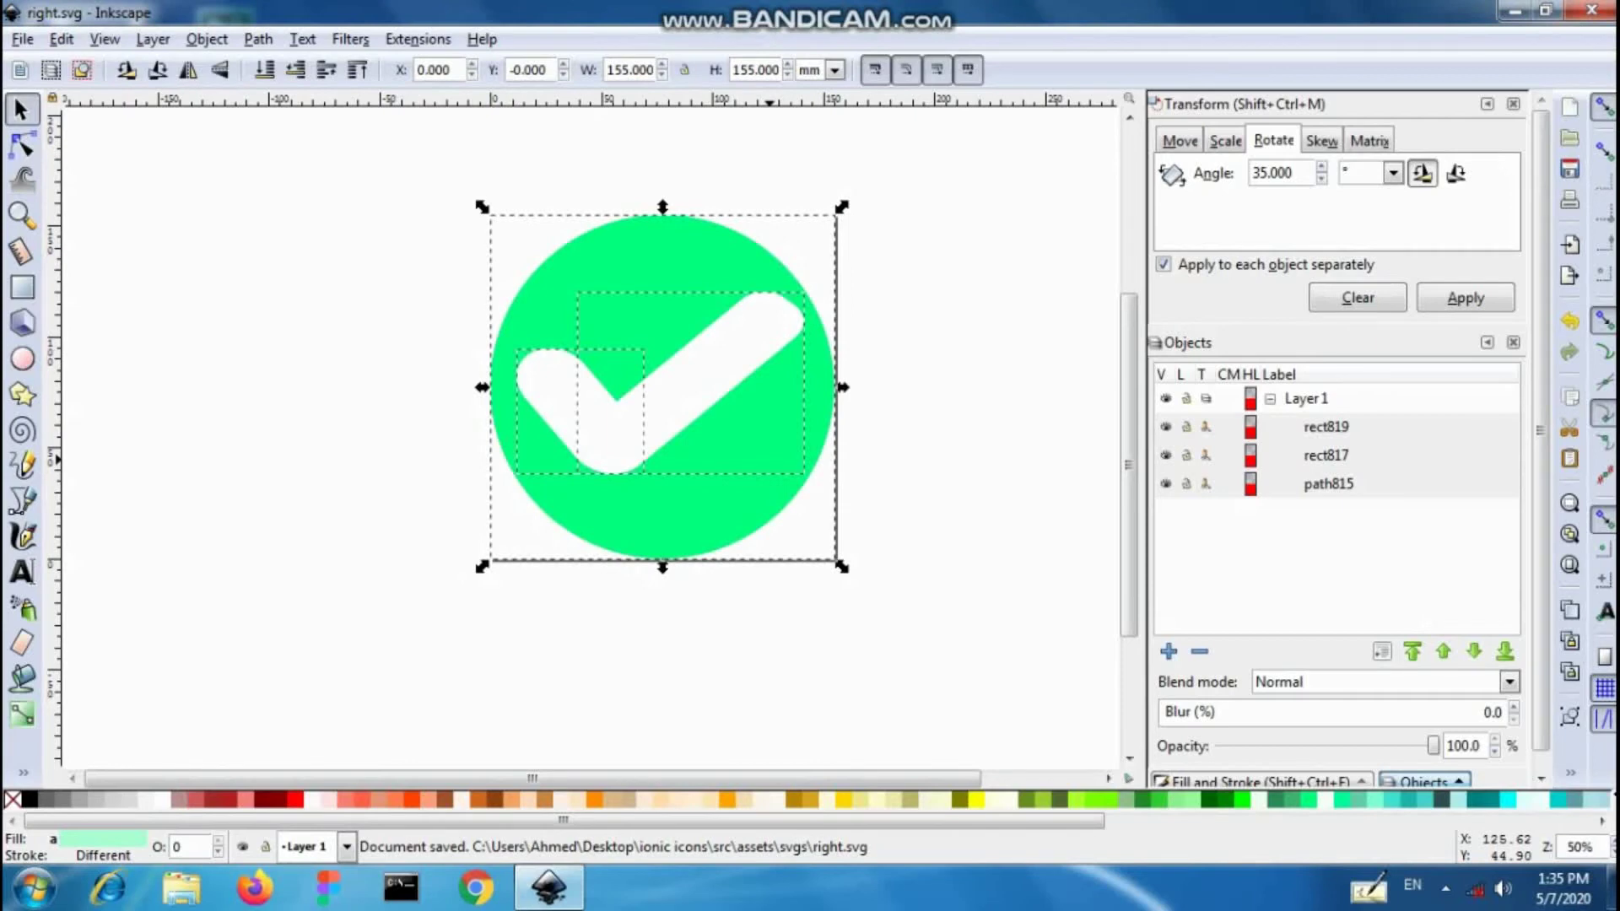
Step: Create a new document, draw an ellipse about 101 mm wide and 105 mm high on the page, and fill it with red
{"action": "key", "text": "ctrl+n"}
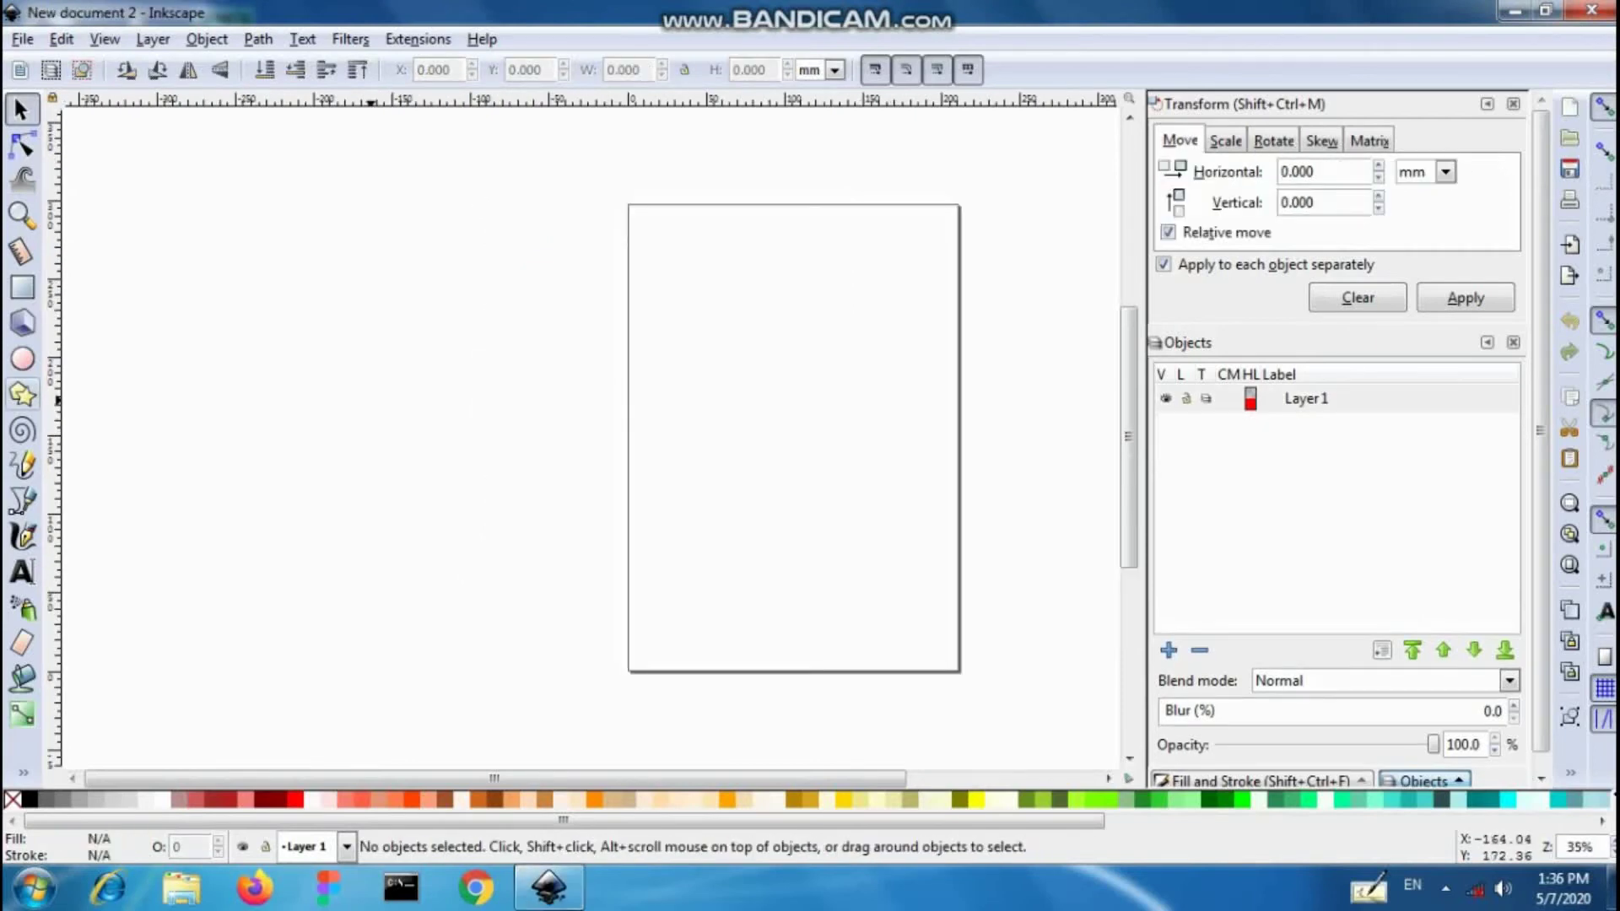
{"action": "left_click", "coordinate": [22, 359]}
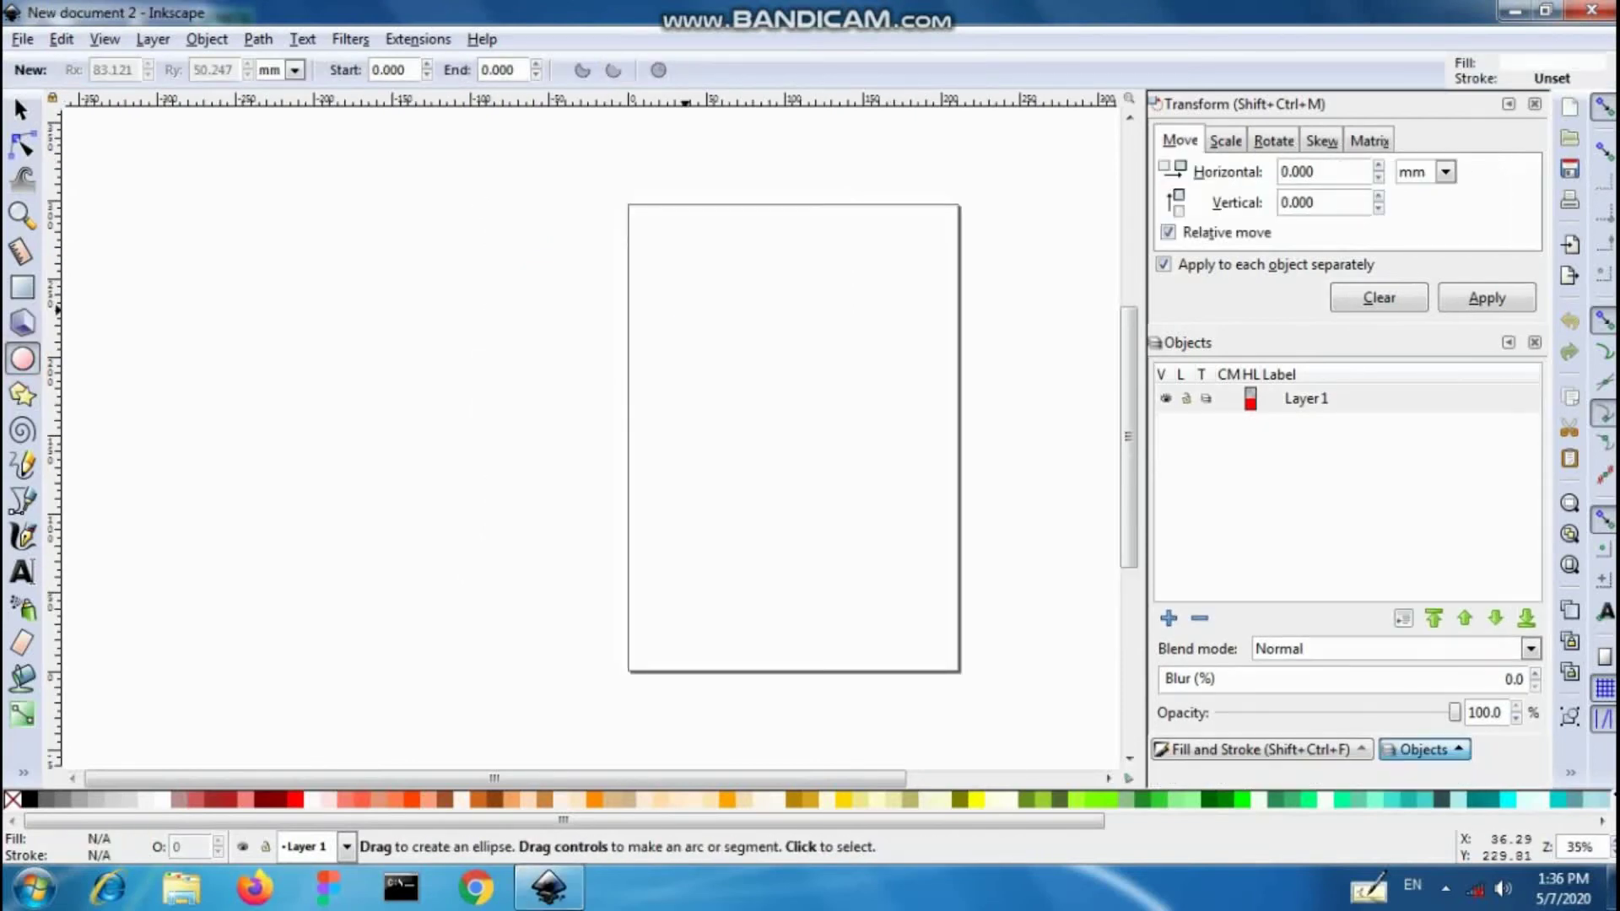
{"action": "left_click_drag", "start_coordinate": [685, 310], "coordinate": [844, 475]}
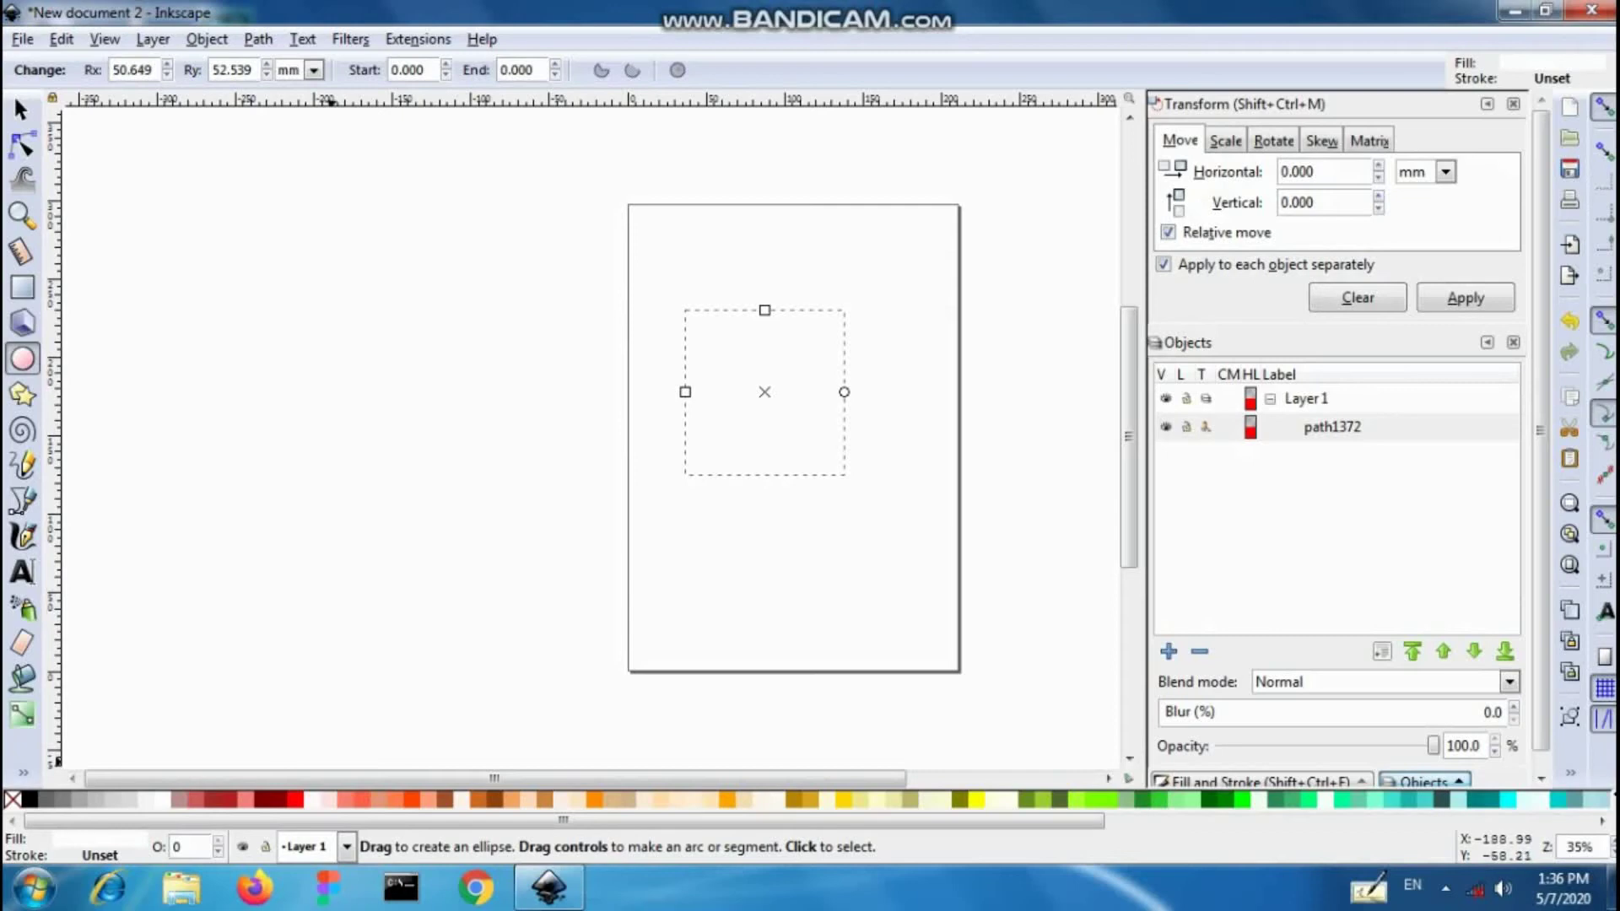
{"action": "key", "text": "s"}
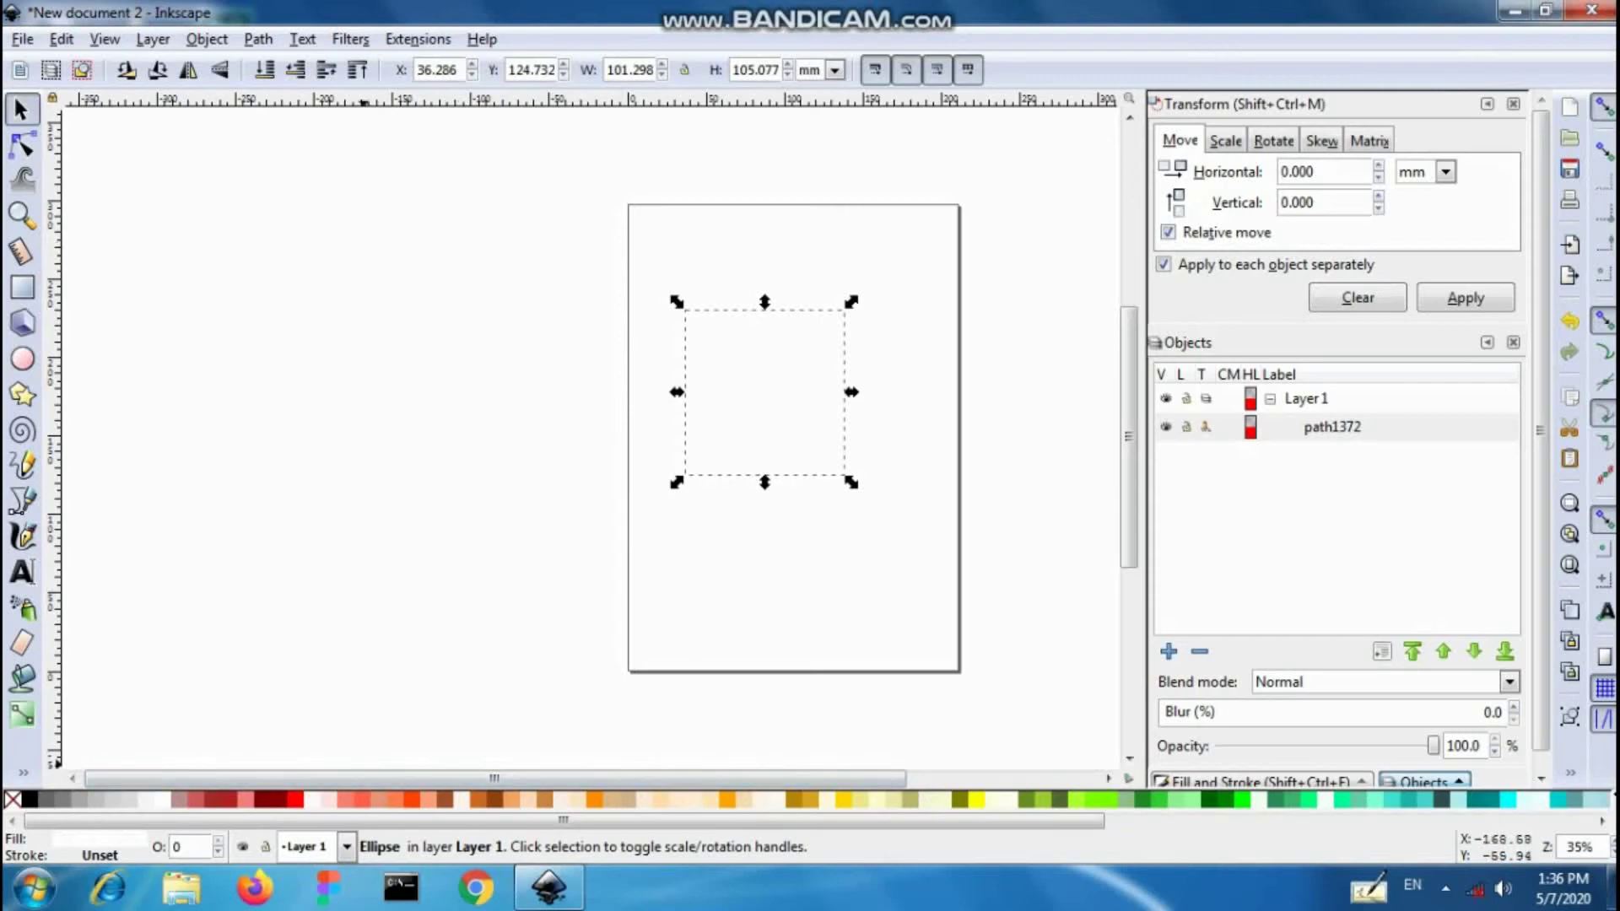
{"action": "left_click", "coordinate": [296, 799]}
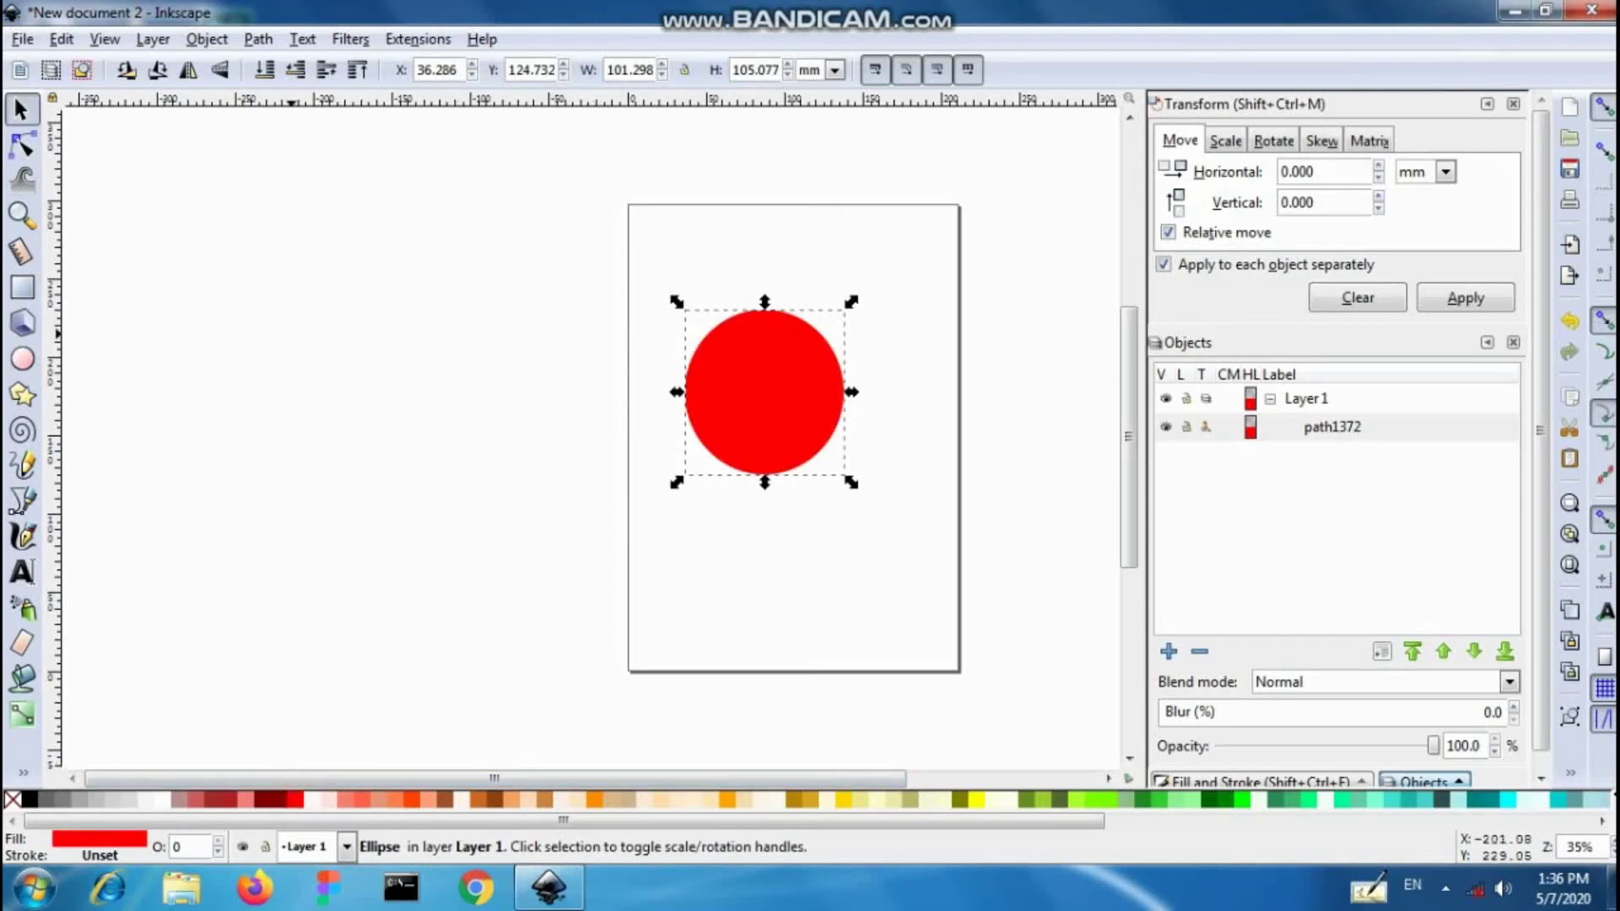
Step: Set the red ellipse's width and height to 155 mm each
{"action": "left_click", "coordinate": [436, 70]}
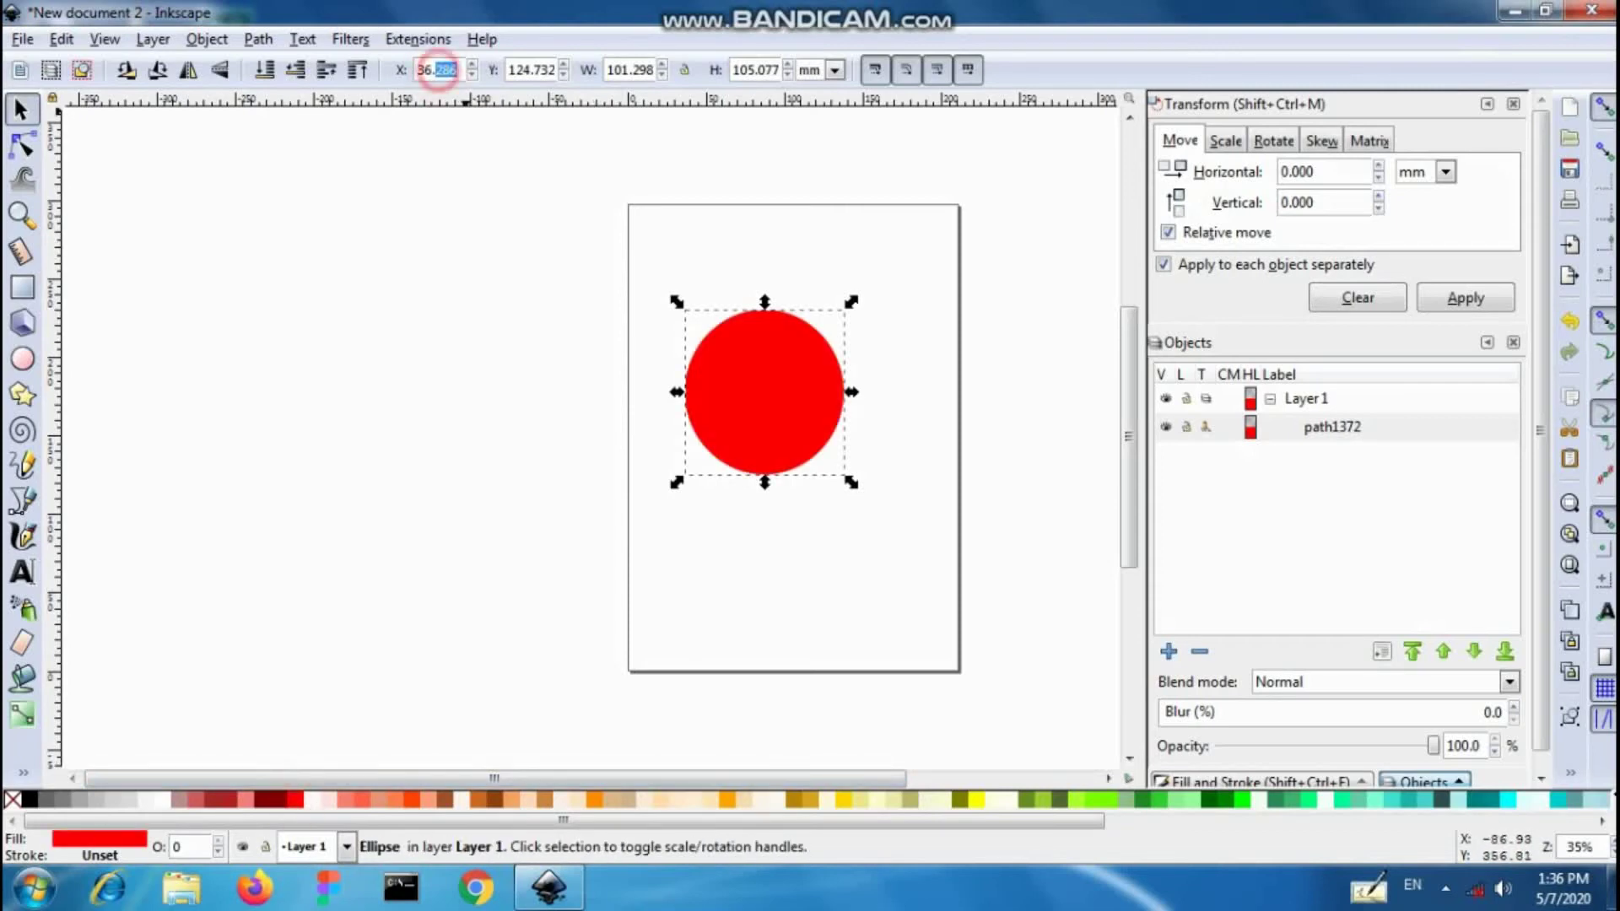
{"action": "double_click", "coordinate": [439, 70]}
{"action": "double_click", "coordinate": [625, 70]}
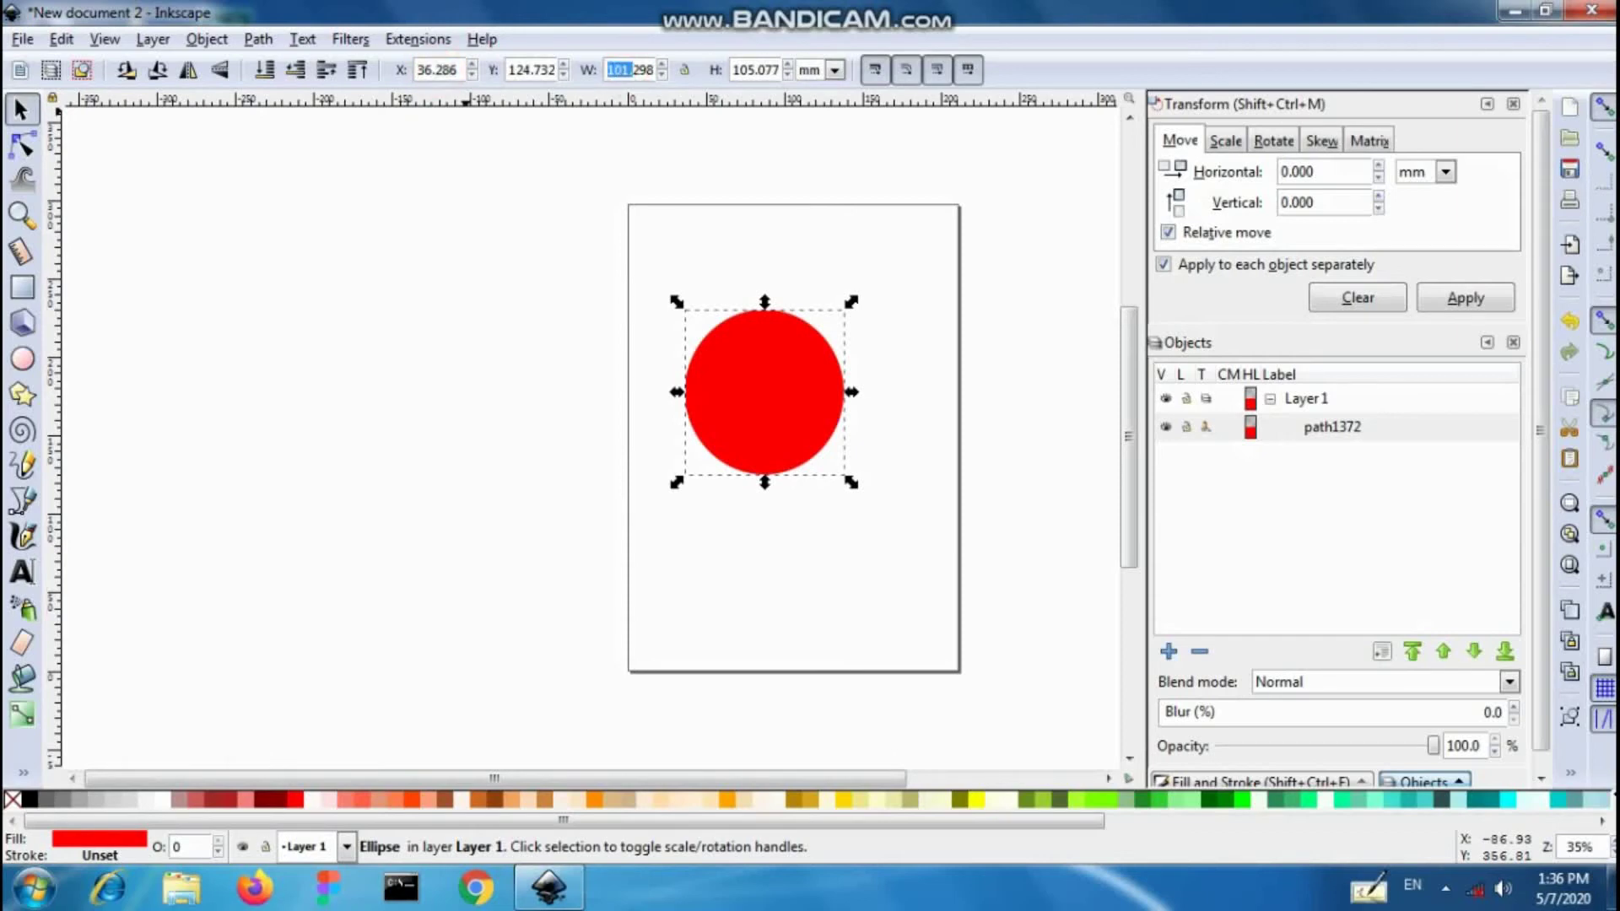
{"action": "key", "text": "ctrl+a"}
{"action": "type", "text": "155"}
{"action": "key", "text": "Tab"}
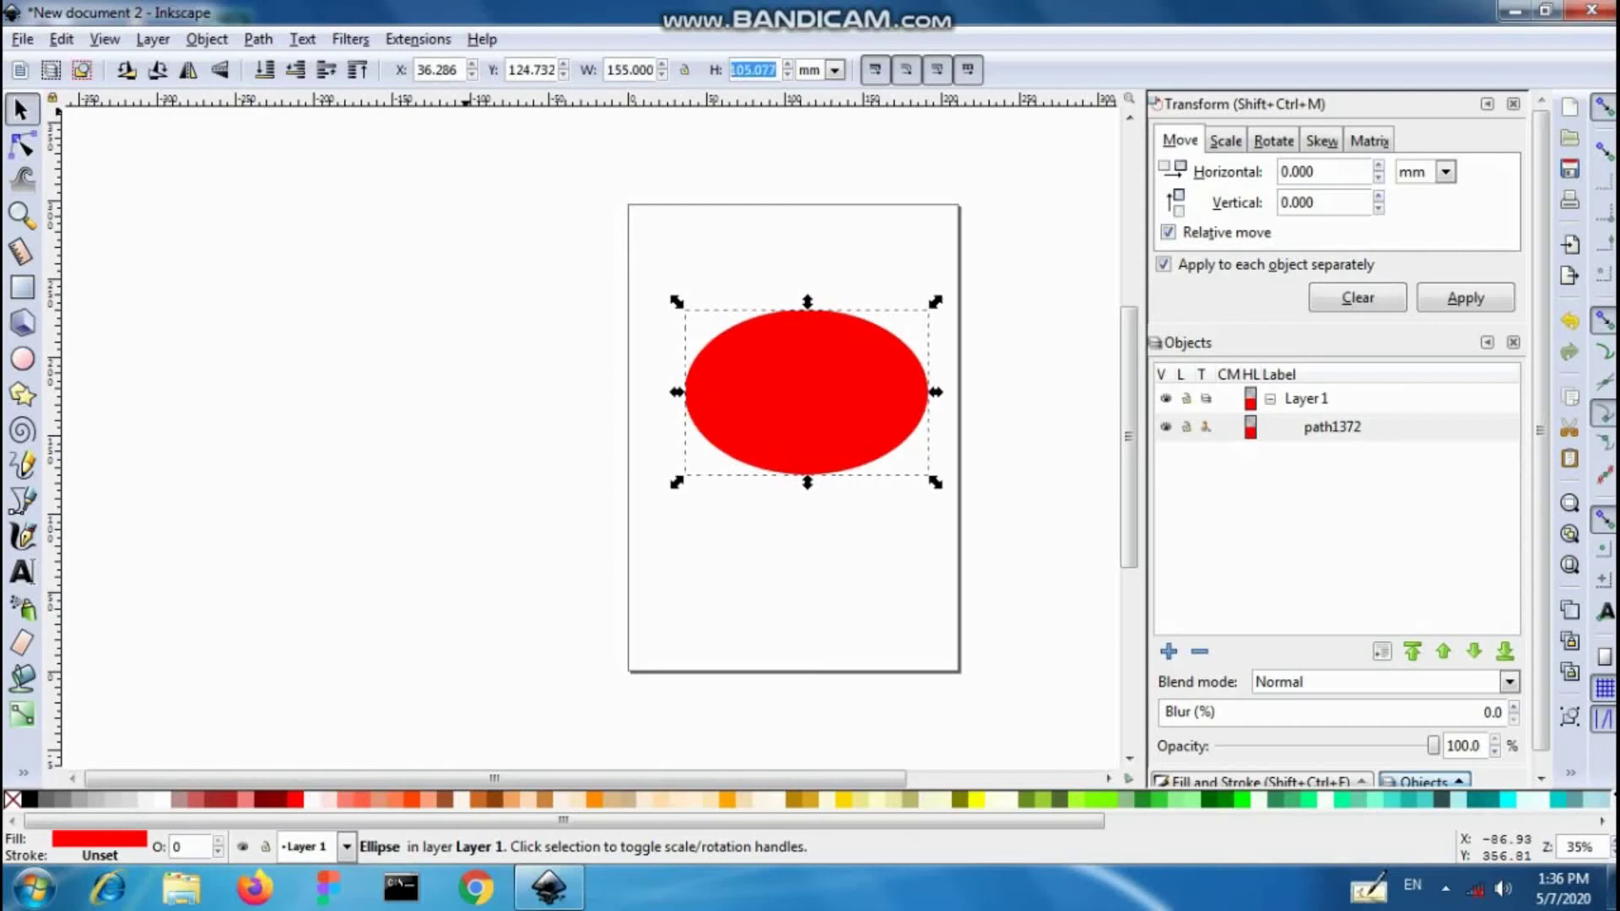
{"action": "type", "text": "155"}
{"action": "key", "text": "Return"}
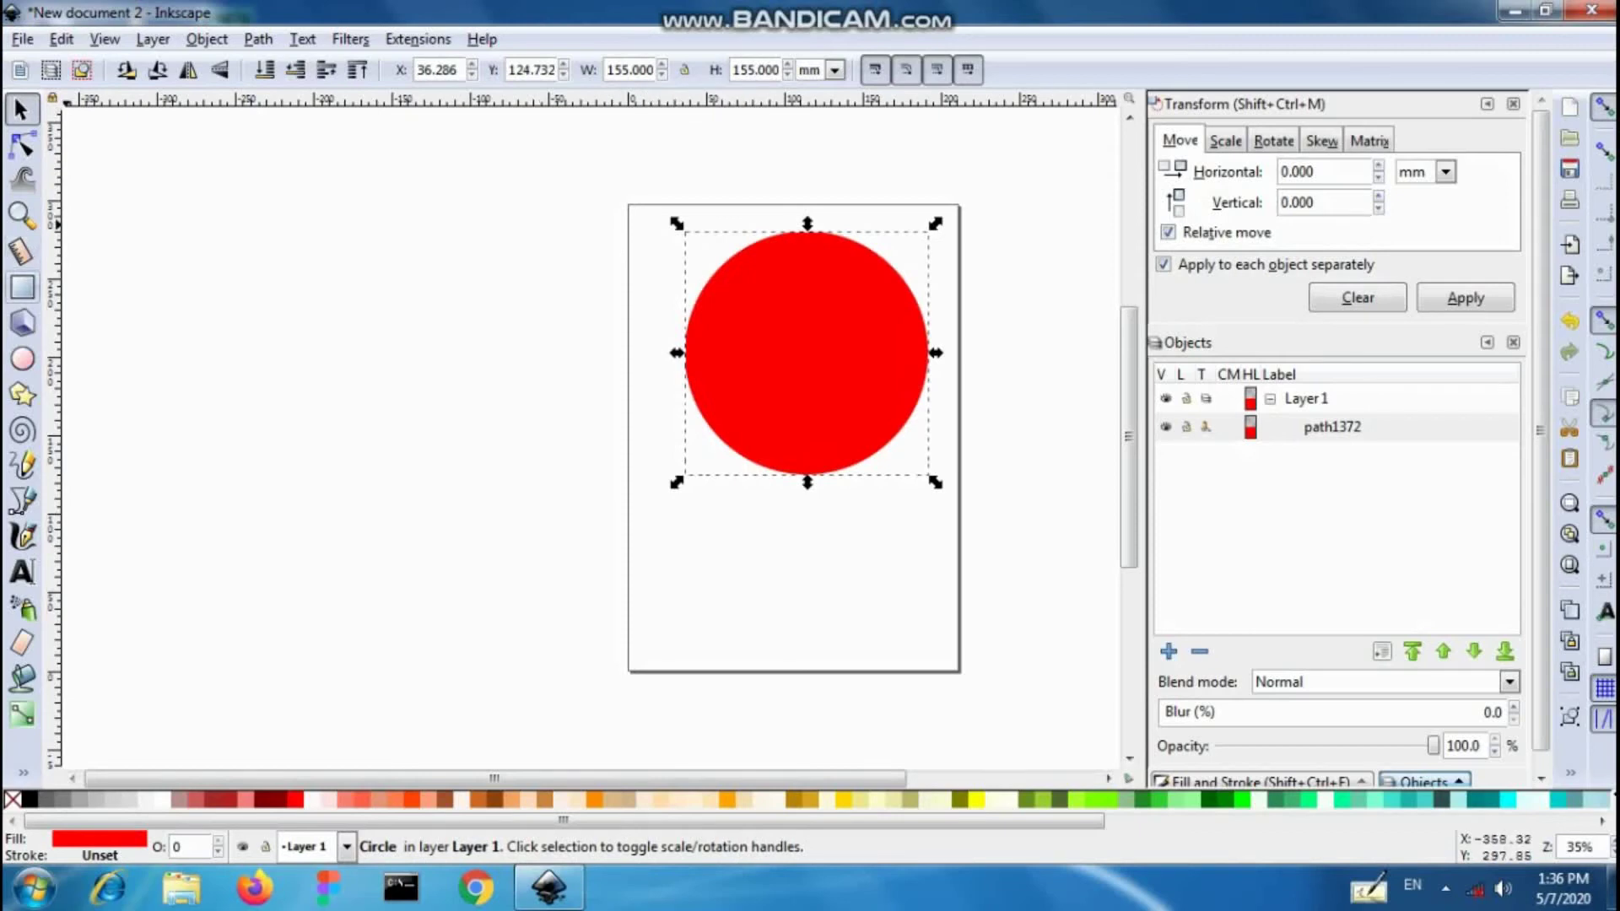
Step: Draw a vertical rounded bar about 20 mm wide and 101 mm high below the red circle
{"action": "left_click", "coordinate": [22, 287]}
{"action": "left_click_drag", "start_coordinate": [699, 509], "coordinate": [733, 669]}
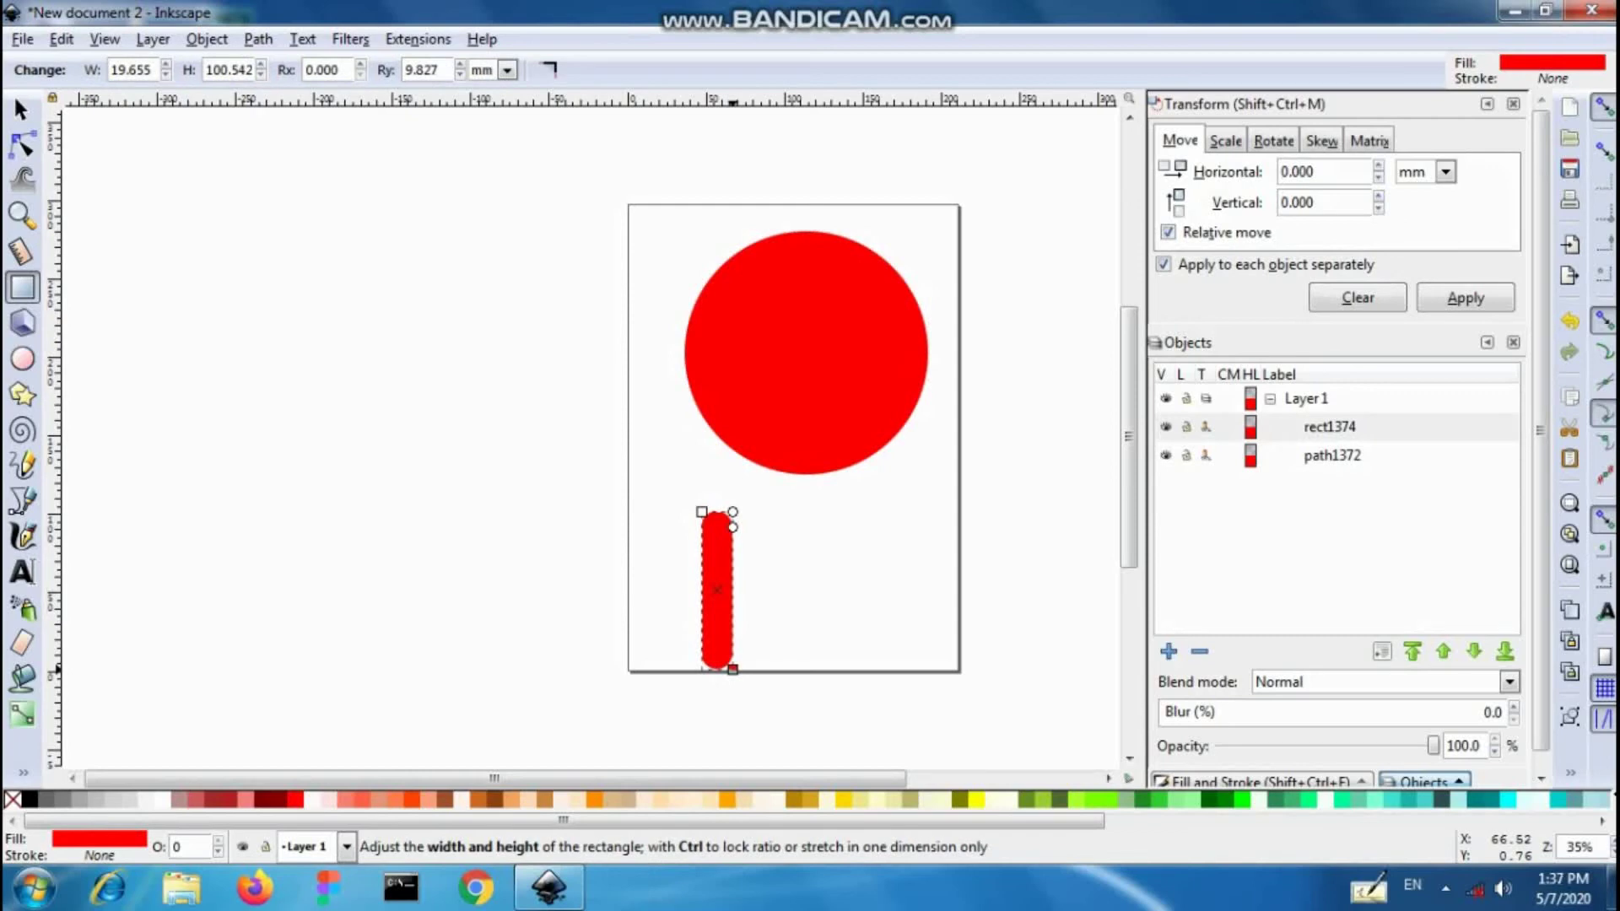
{"action": "key", "text": "space"}
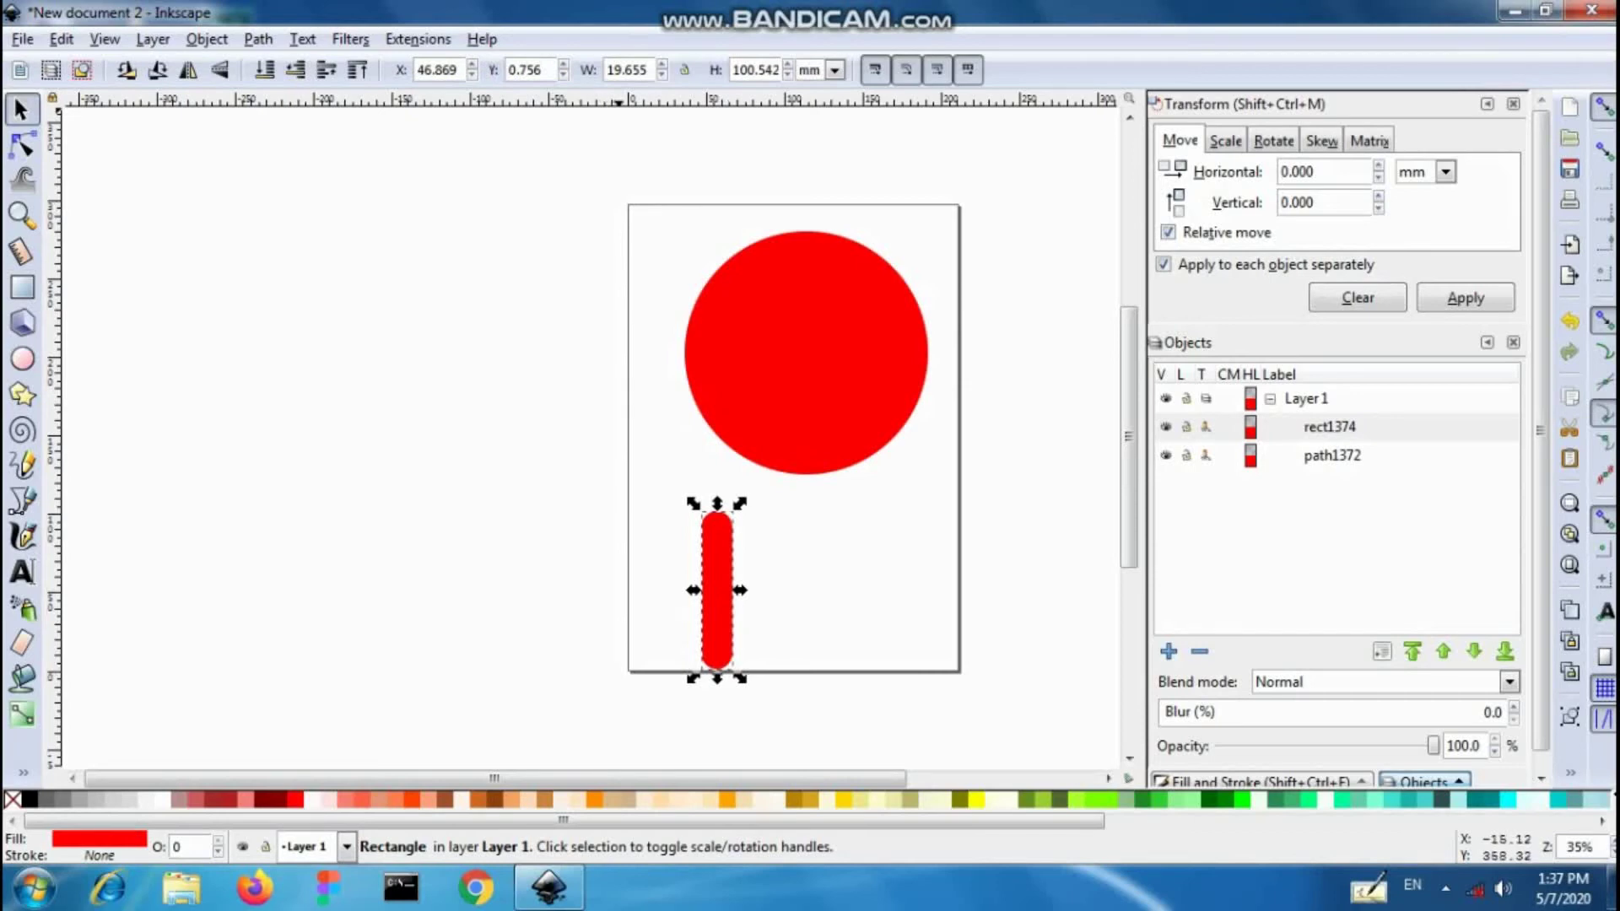
Step: Set the bar's width to 20 mm and its height to 100 mm
{"action": "double_click", "coordinate": [624, 69]}
{"action": "type", "text": "20"}
{"action": "key", "text": "Tab"}
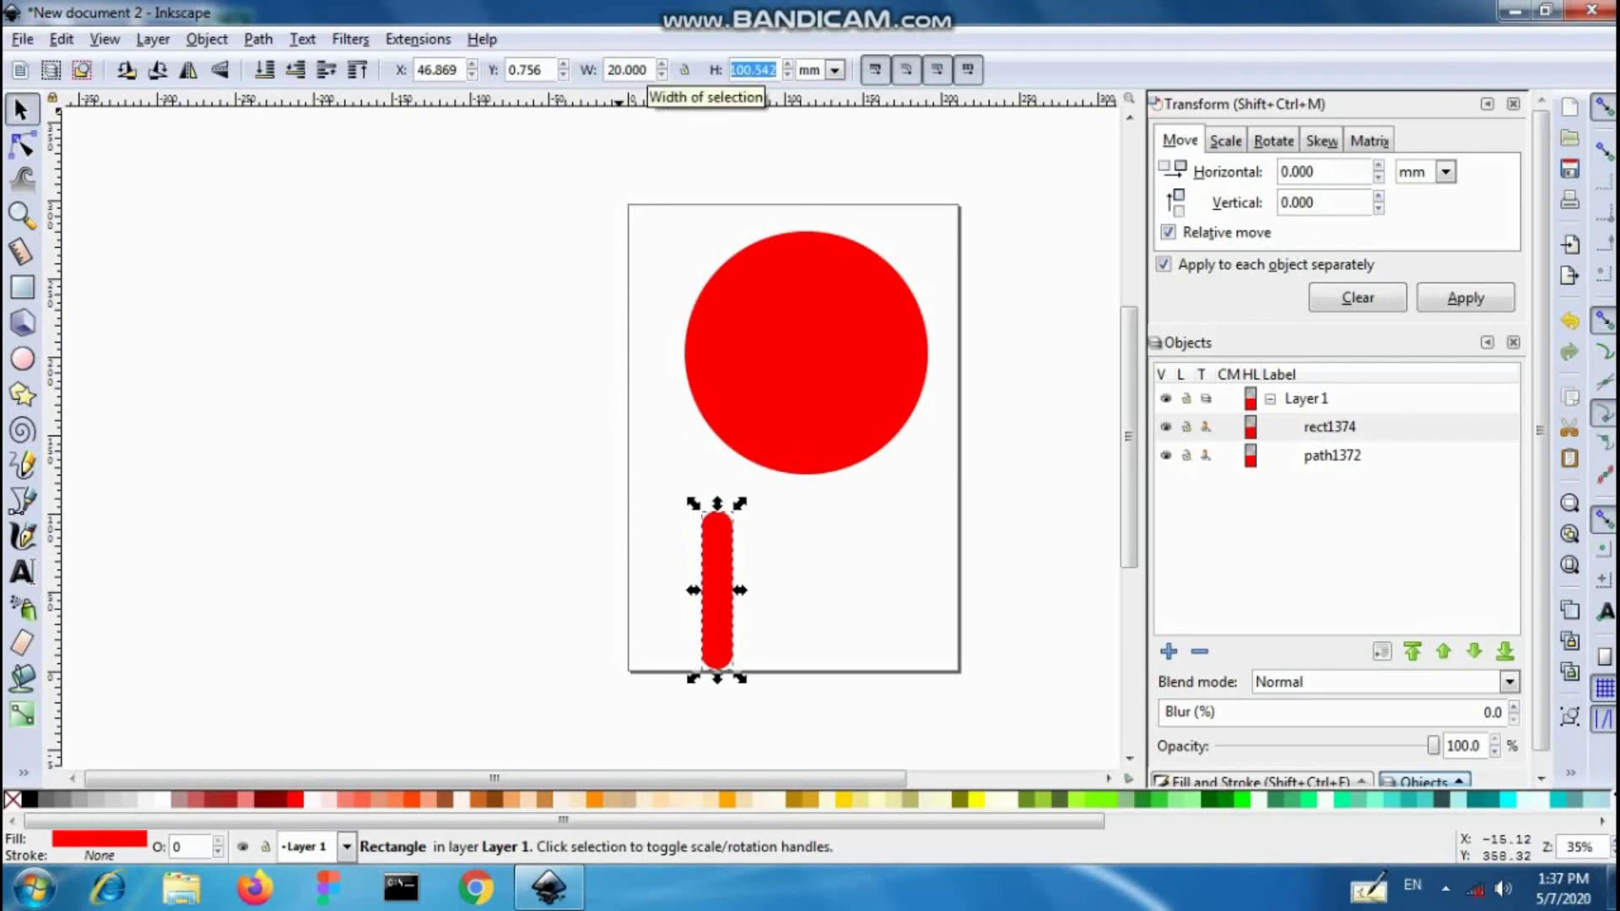
{"action": "type", "text": "100"}
{"action": "key", "text": "Return"}
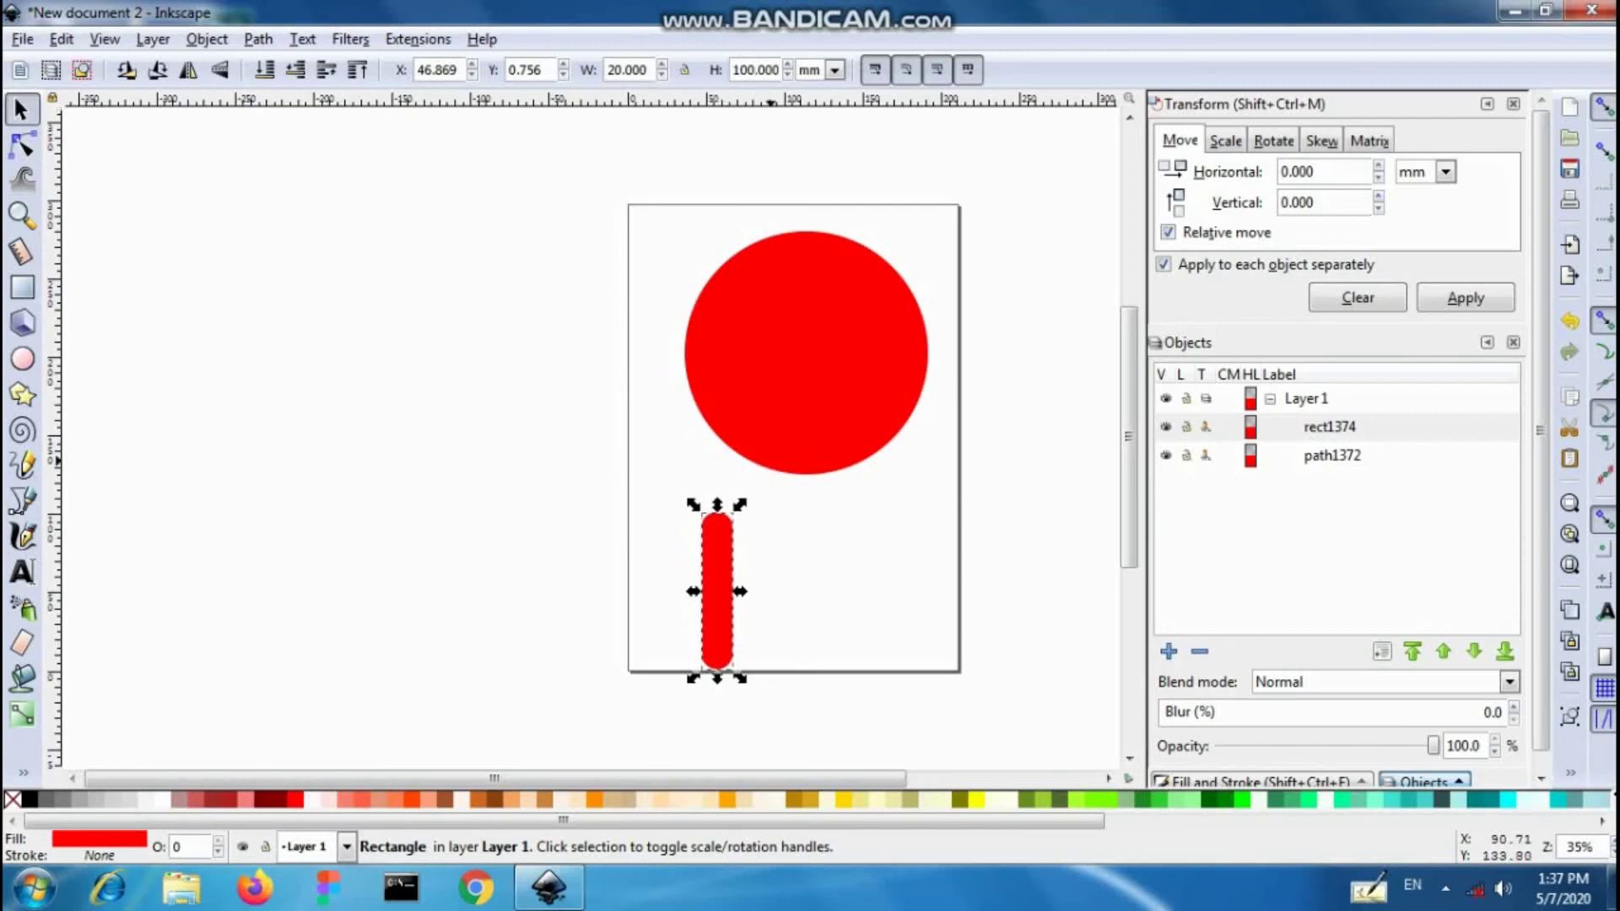
Step: Paste a copy of the red bar and place it upright beside the original at about the same height
{"action": "key", "text": "ctrl+v"}
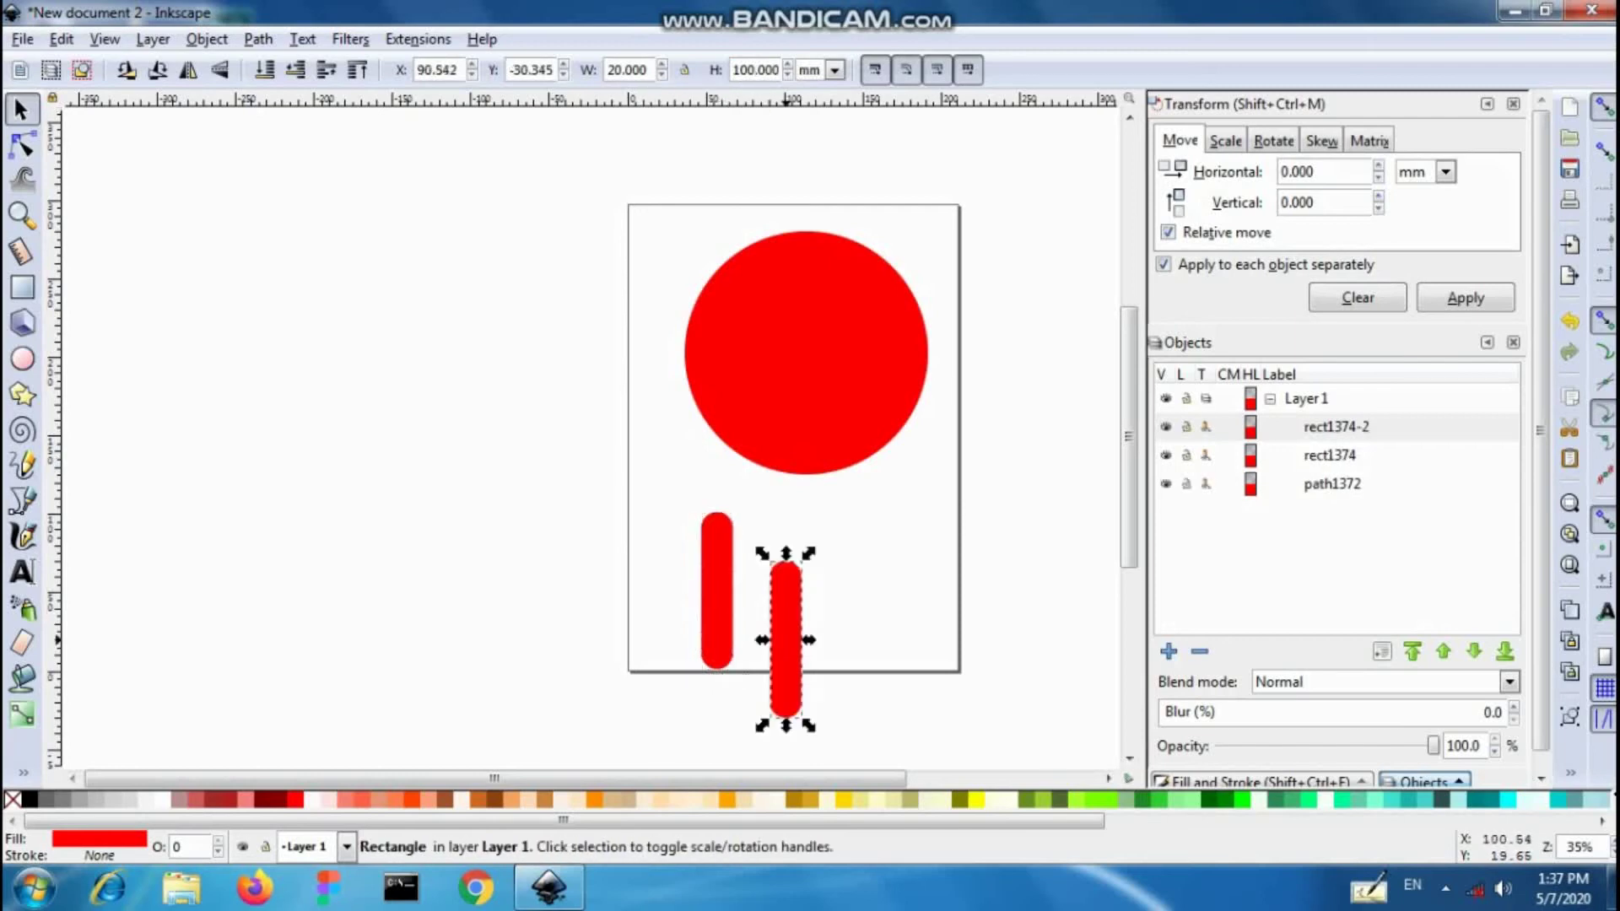
{"action": "key", "text": "Escape"}
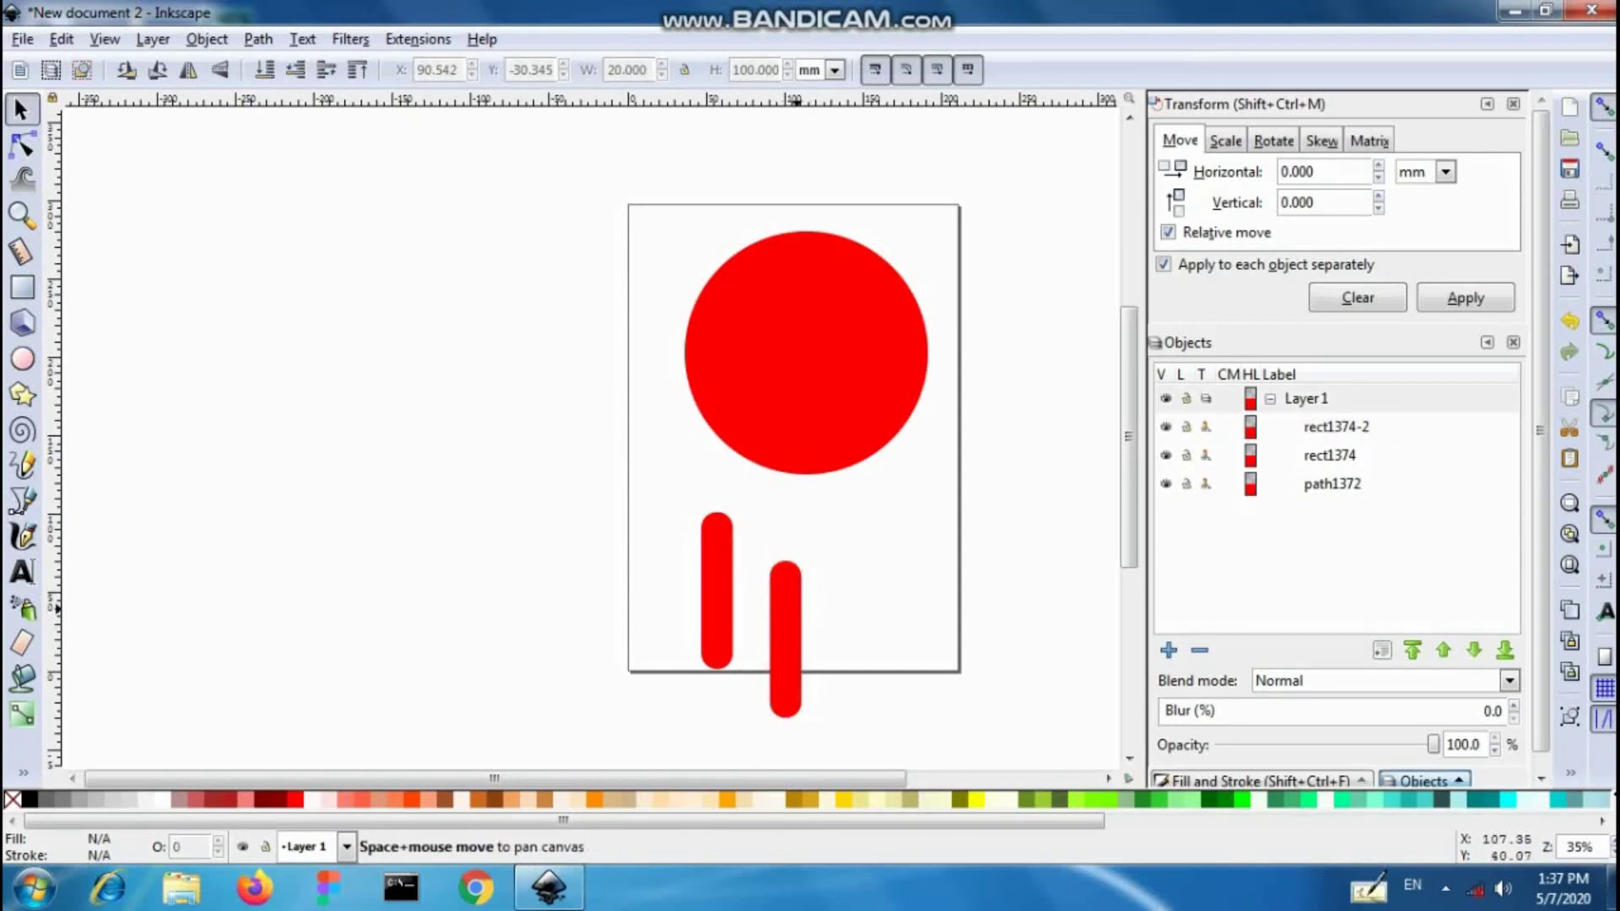
{"action": "key", "text": "r"}
{"action": "key", "text": "s"}
{"action": "left_click", "coordinate": [793, 622]}
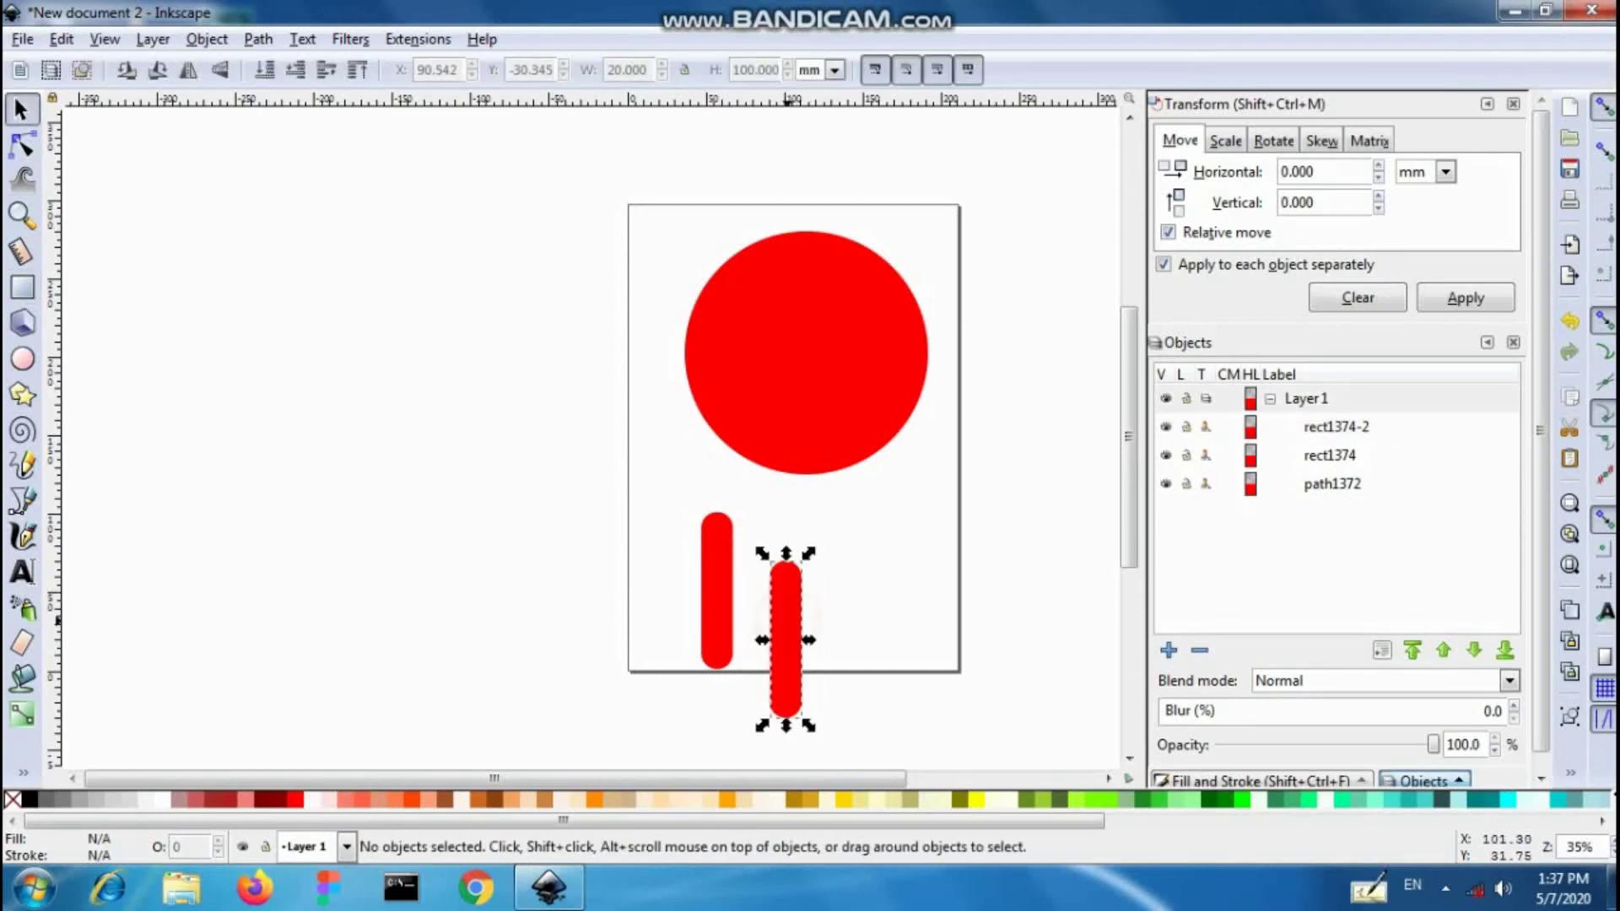
{"action": "left_click_drag", "start_coordinate": [794, 622], "coordinate": [825, 559]}
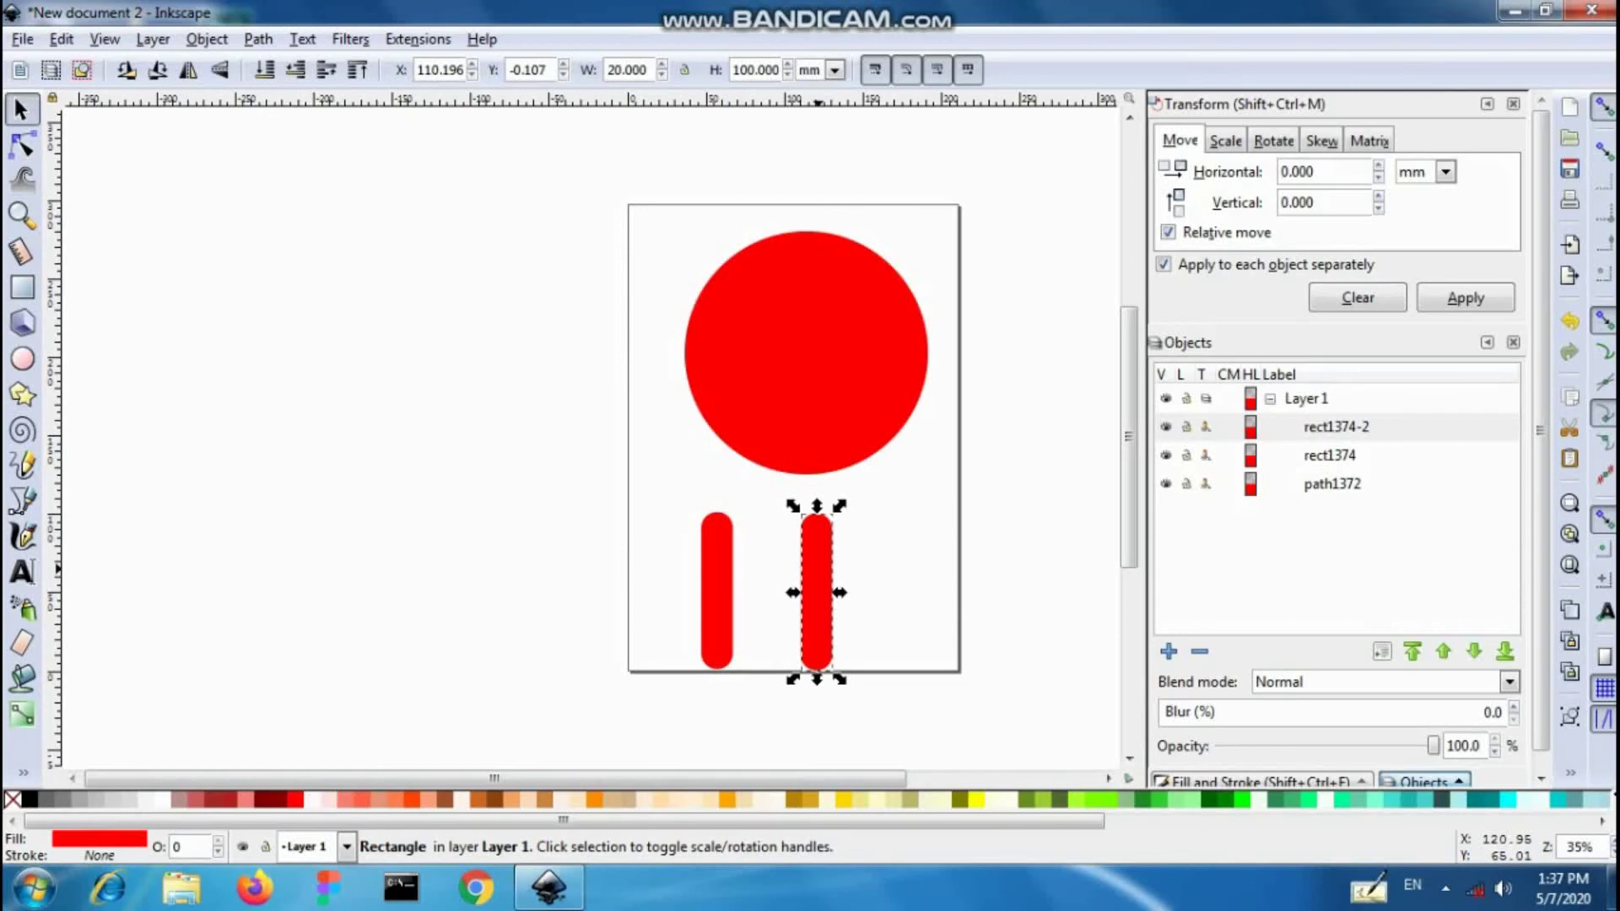
Step: Rotate the original bar 45° clockwise
{"action": "left_click", "coordinate": [730, 558]}
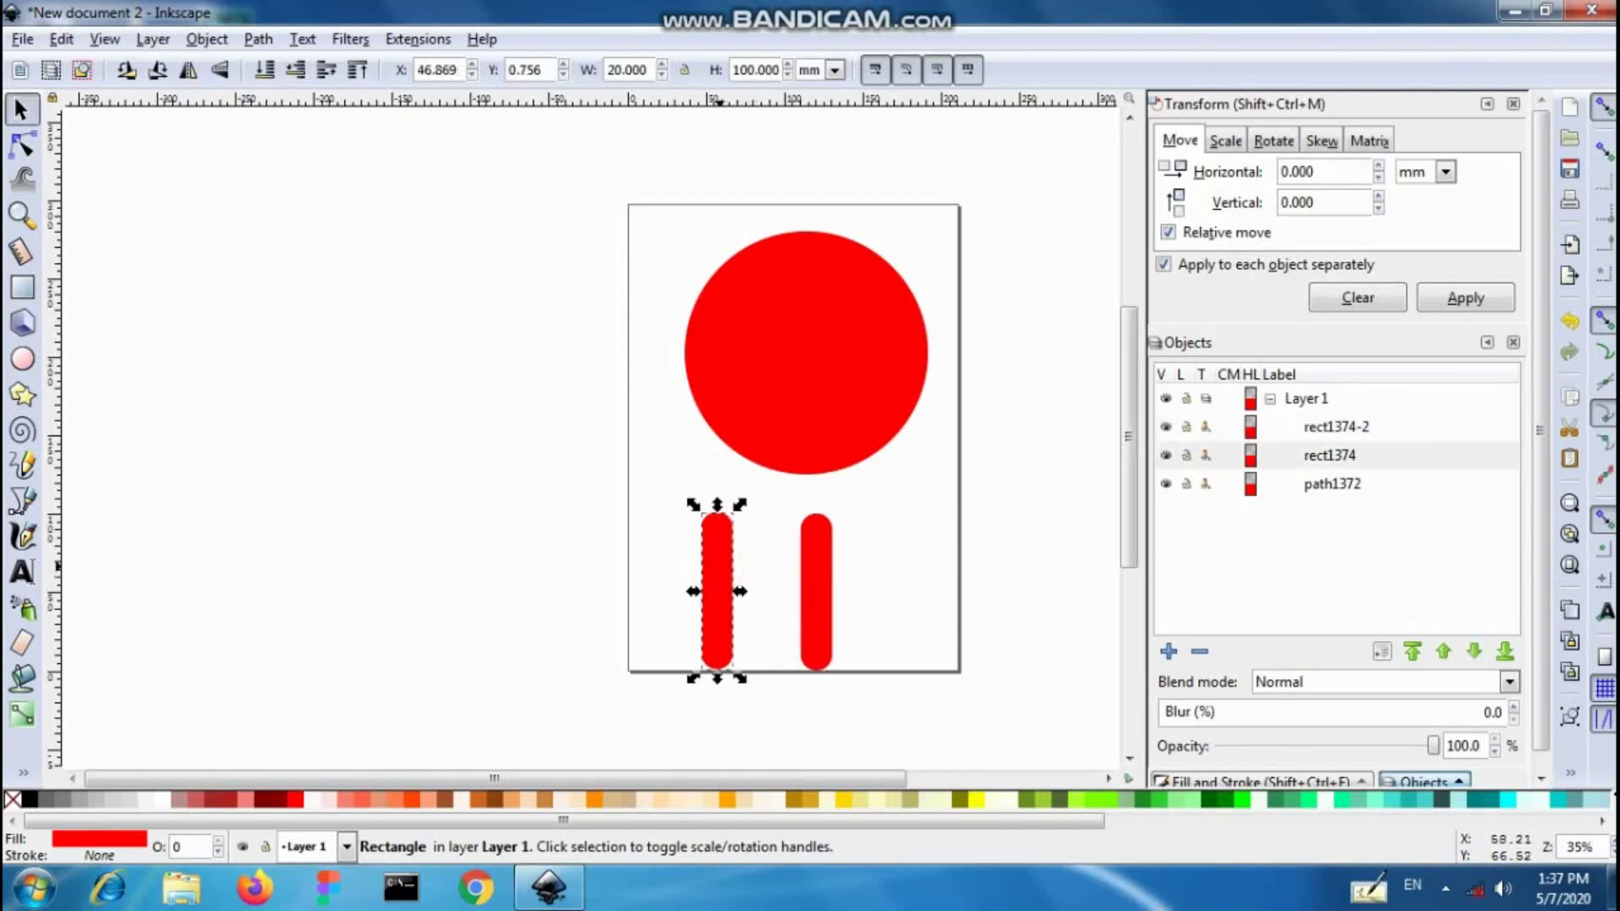
{"action": "left_click", "coordinate": [1273, 141]}
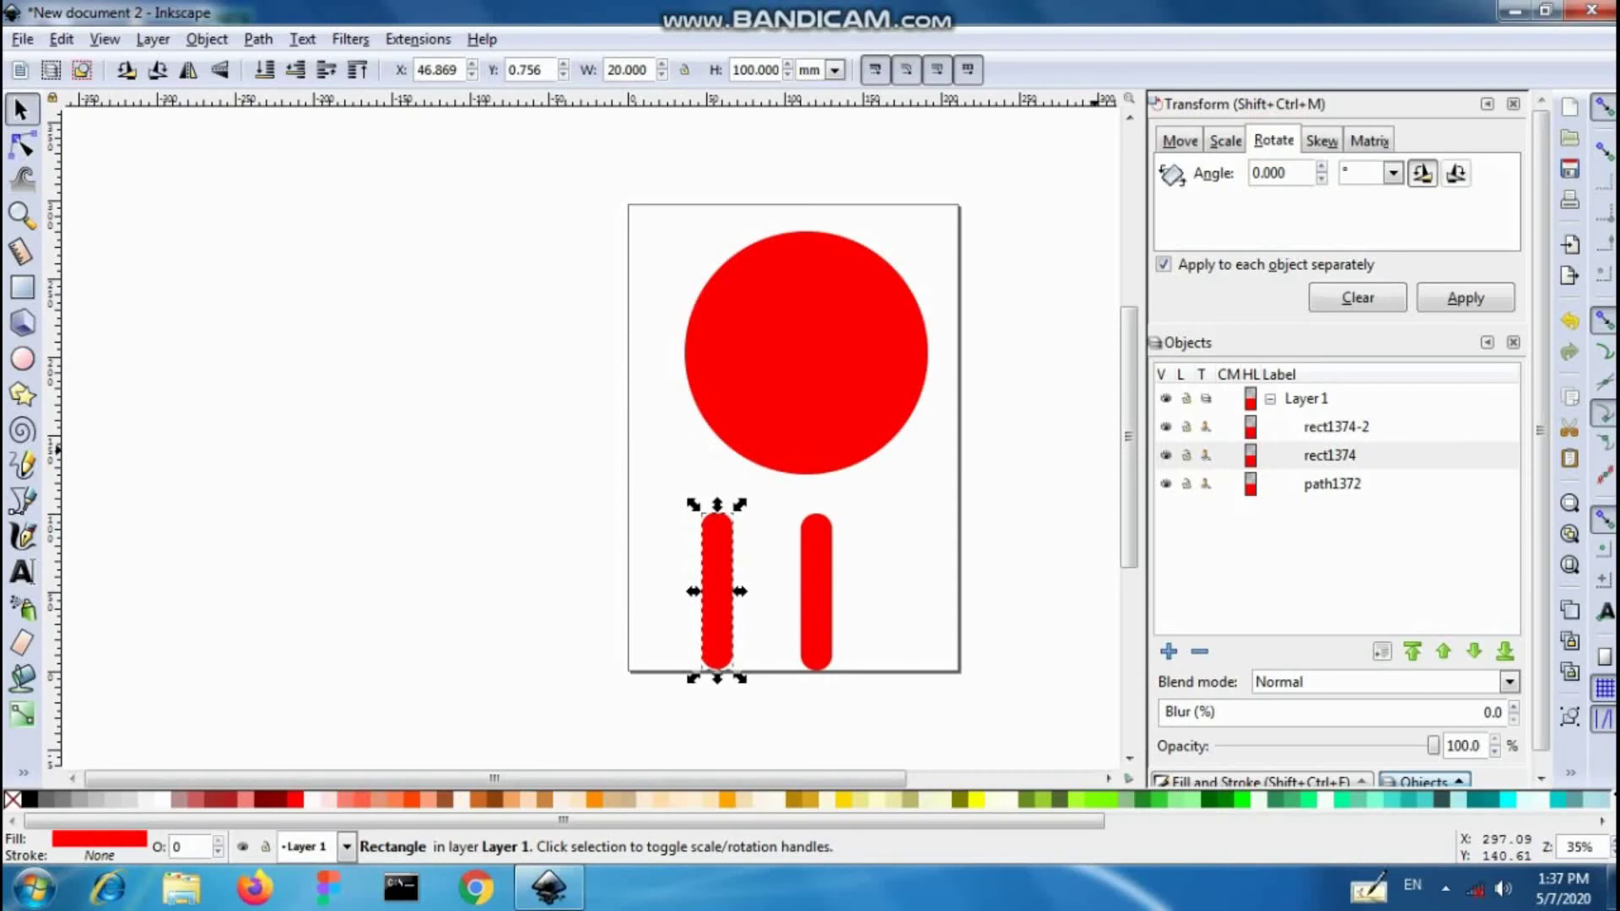
{"action": "left_click", "coordinate": [1274, 173]}
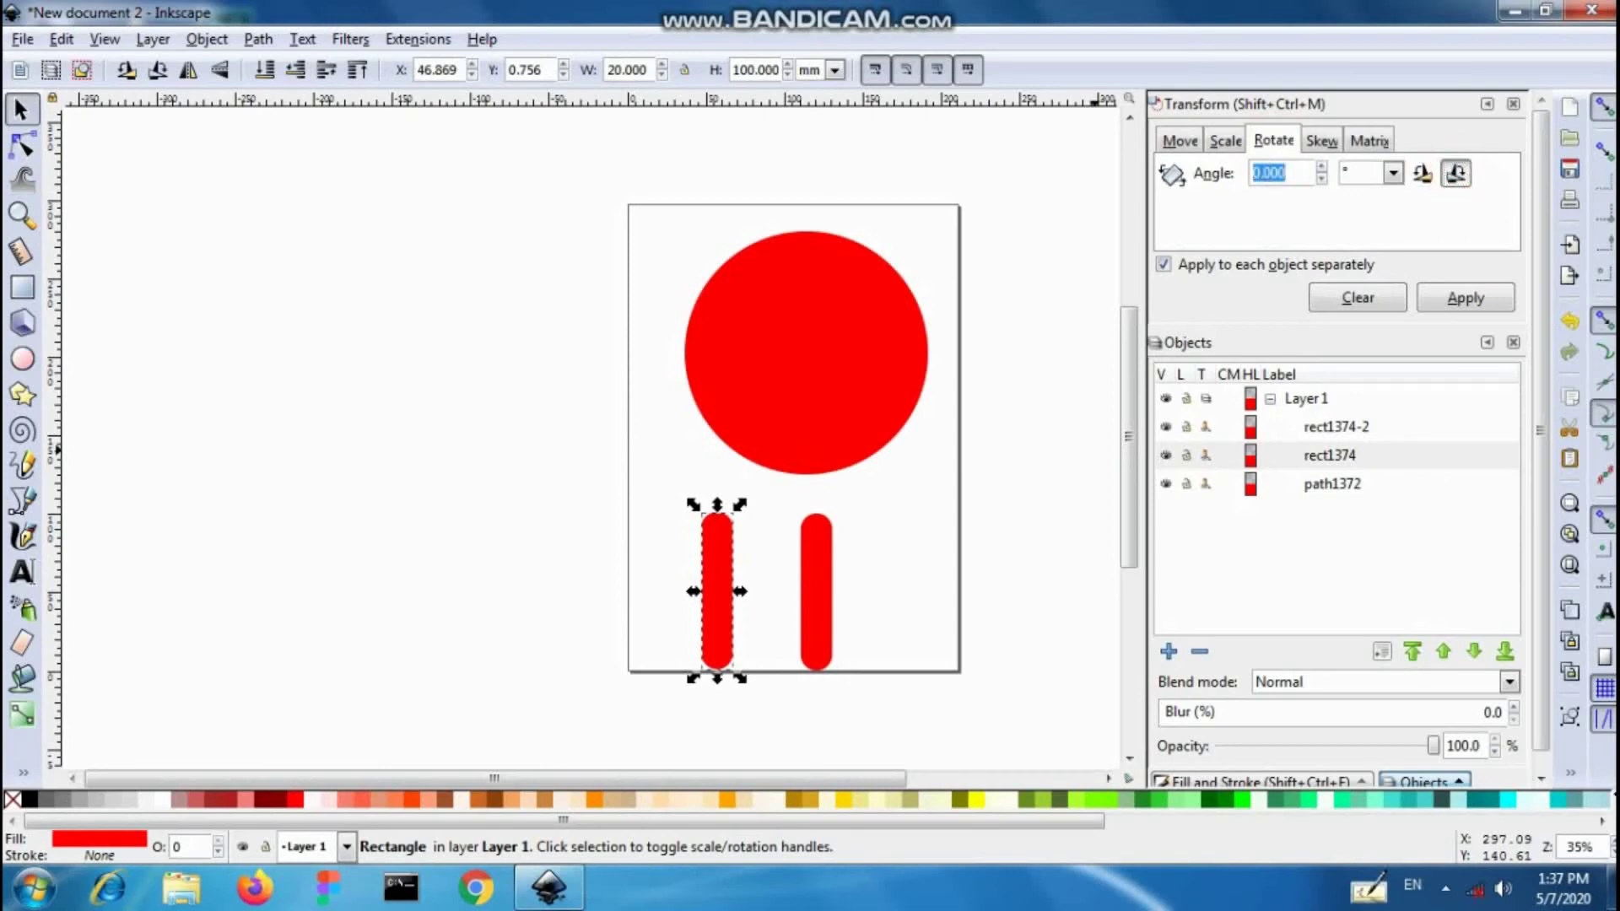
{"action": "key", "text": "BackSpace"}
{"action": "type", "text": "22.5"}
{"action": "key", "text": "BackSpace"}
{"action": "key", "text": "BackSpace"}
{"action": "key", "text": "BackSpace"}
{"action": "type", "text": "45"}
{"action": "key", "text": "Return"}
{"action": "left_click", "coordinate": [1465, 298]}
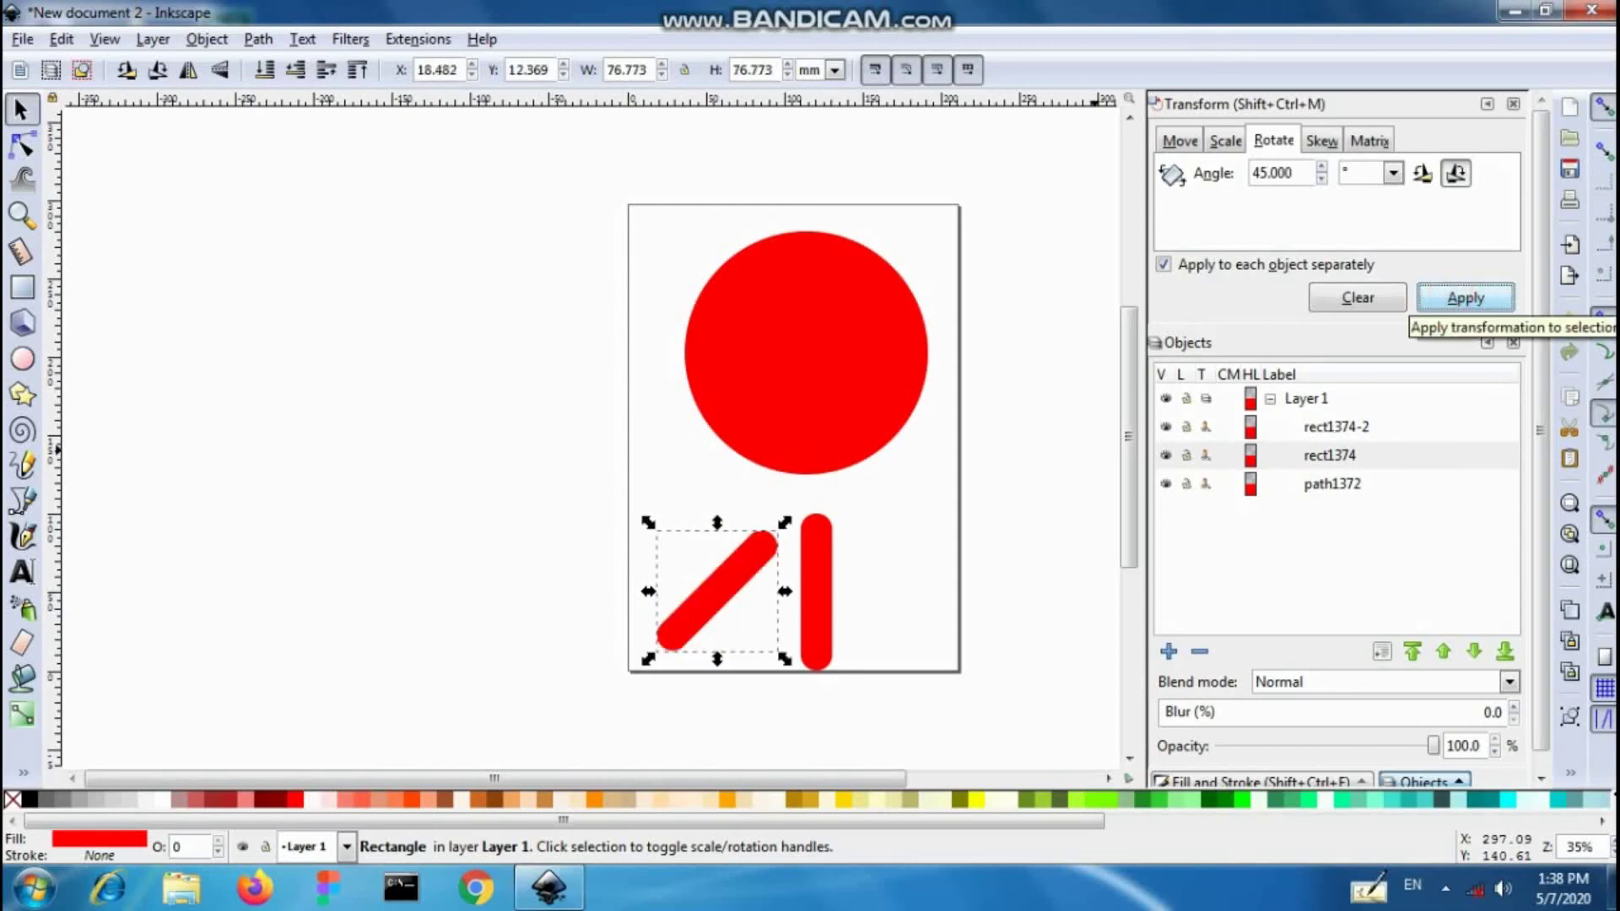
Step: Rotate the copied bar 45° counterclockwise
{"action": "left_click", "coordinate": [817, 591]}
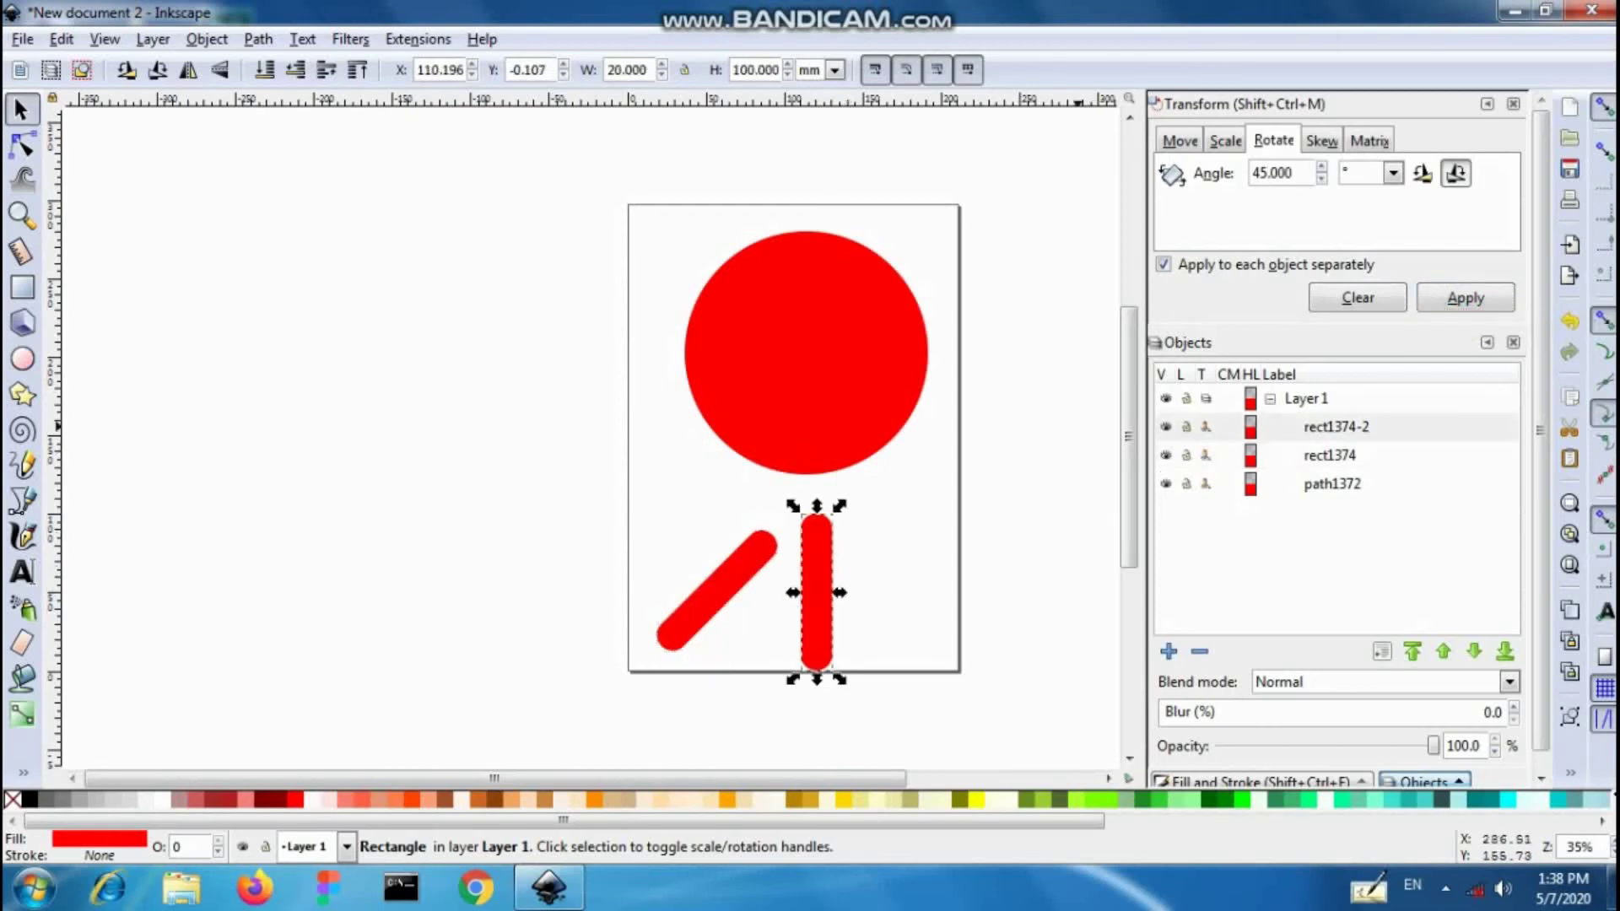
{"action": "left_click", "coordinate": [1423, 173]}
{"action": "left_click", "coordinate": [1465, 297]}
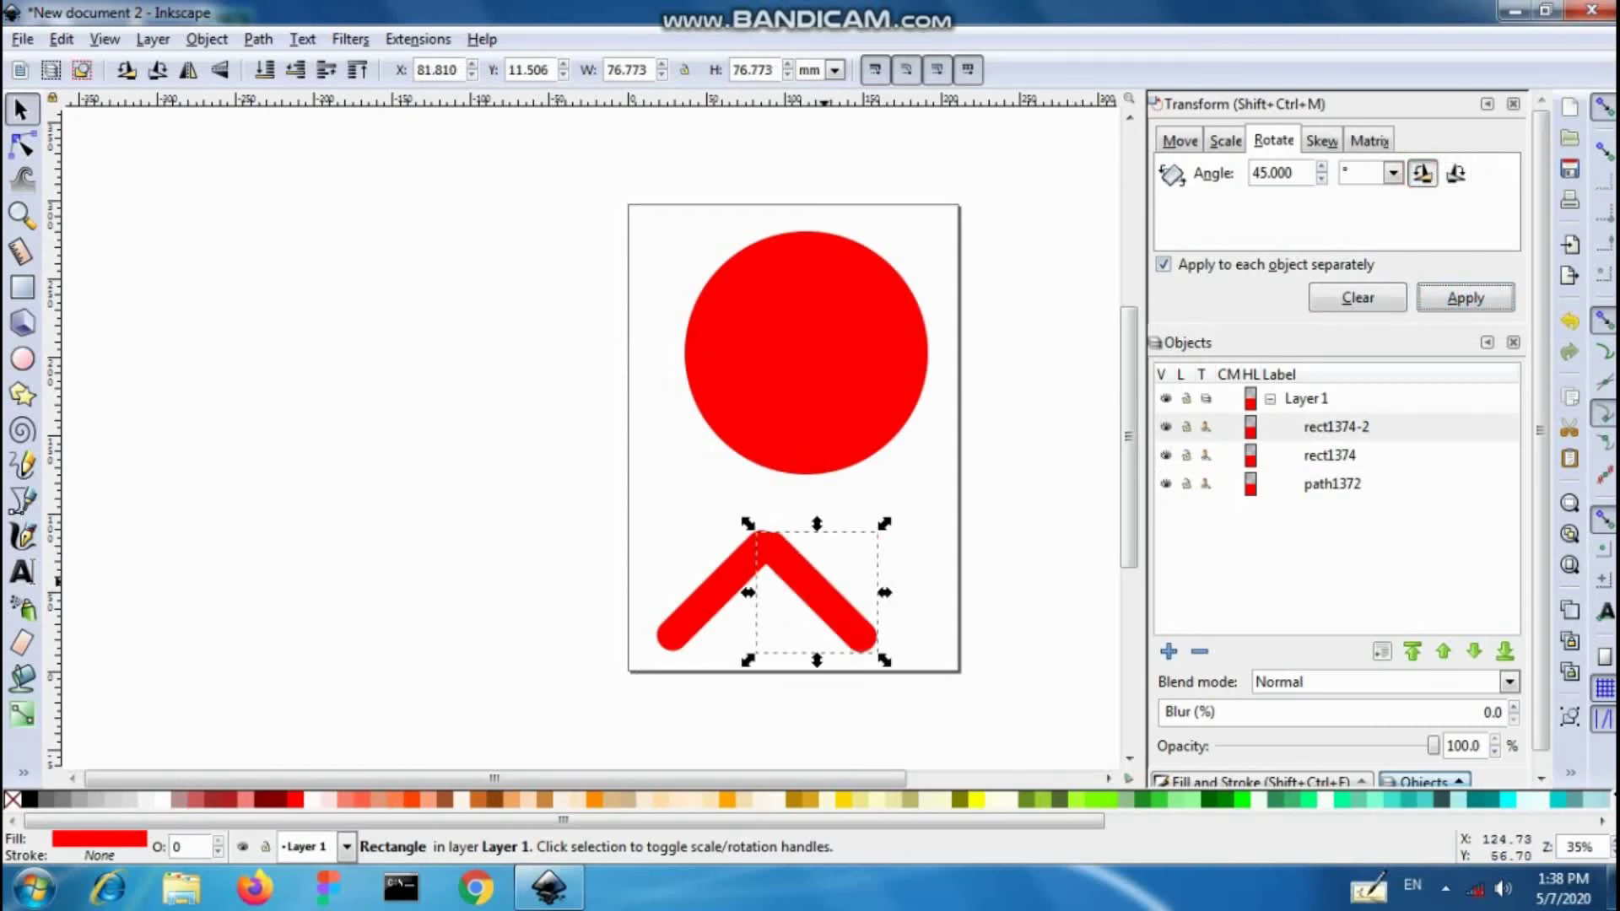
Step: Move the copied bar over the original so that both cross at their centres as an X
{"action": "left_click_drag", "start_coordinate": [816, 590], "coordinate": [717, 590]}
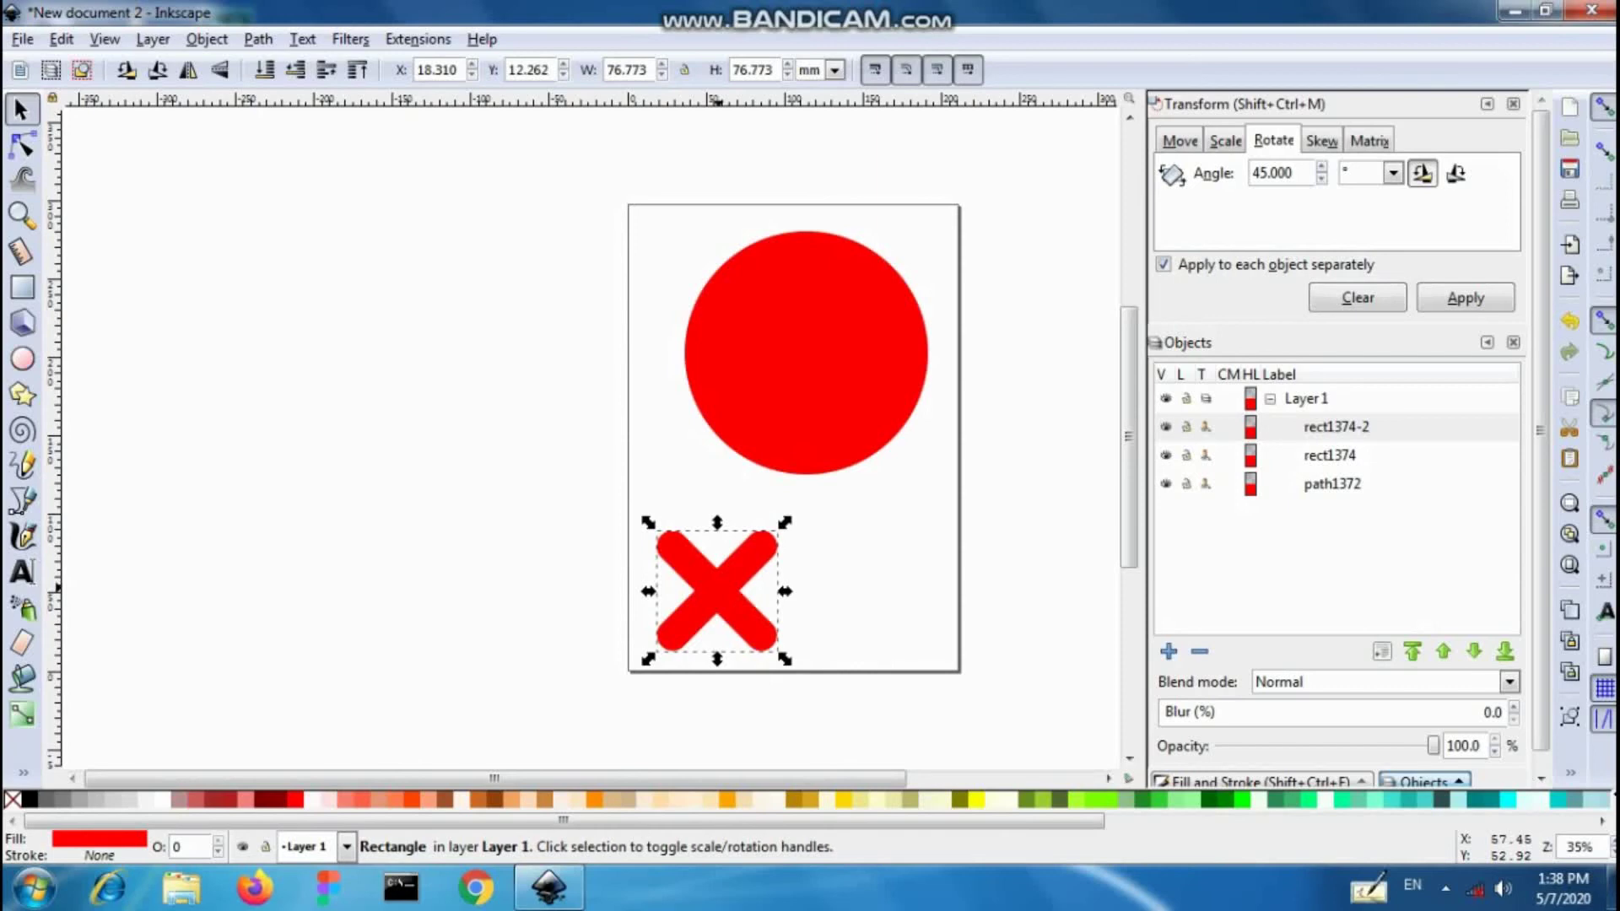
{"action": "scroll", "coordinate": [656, 689], "scroll_direction": "up", "scroll_amount": 2}
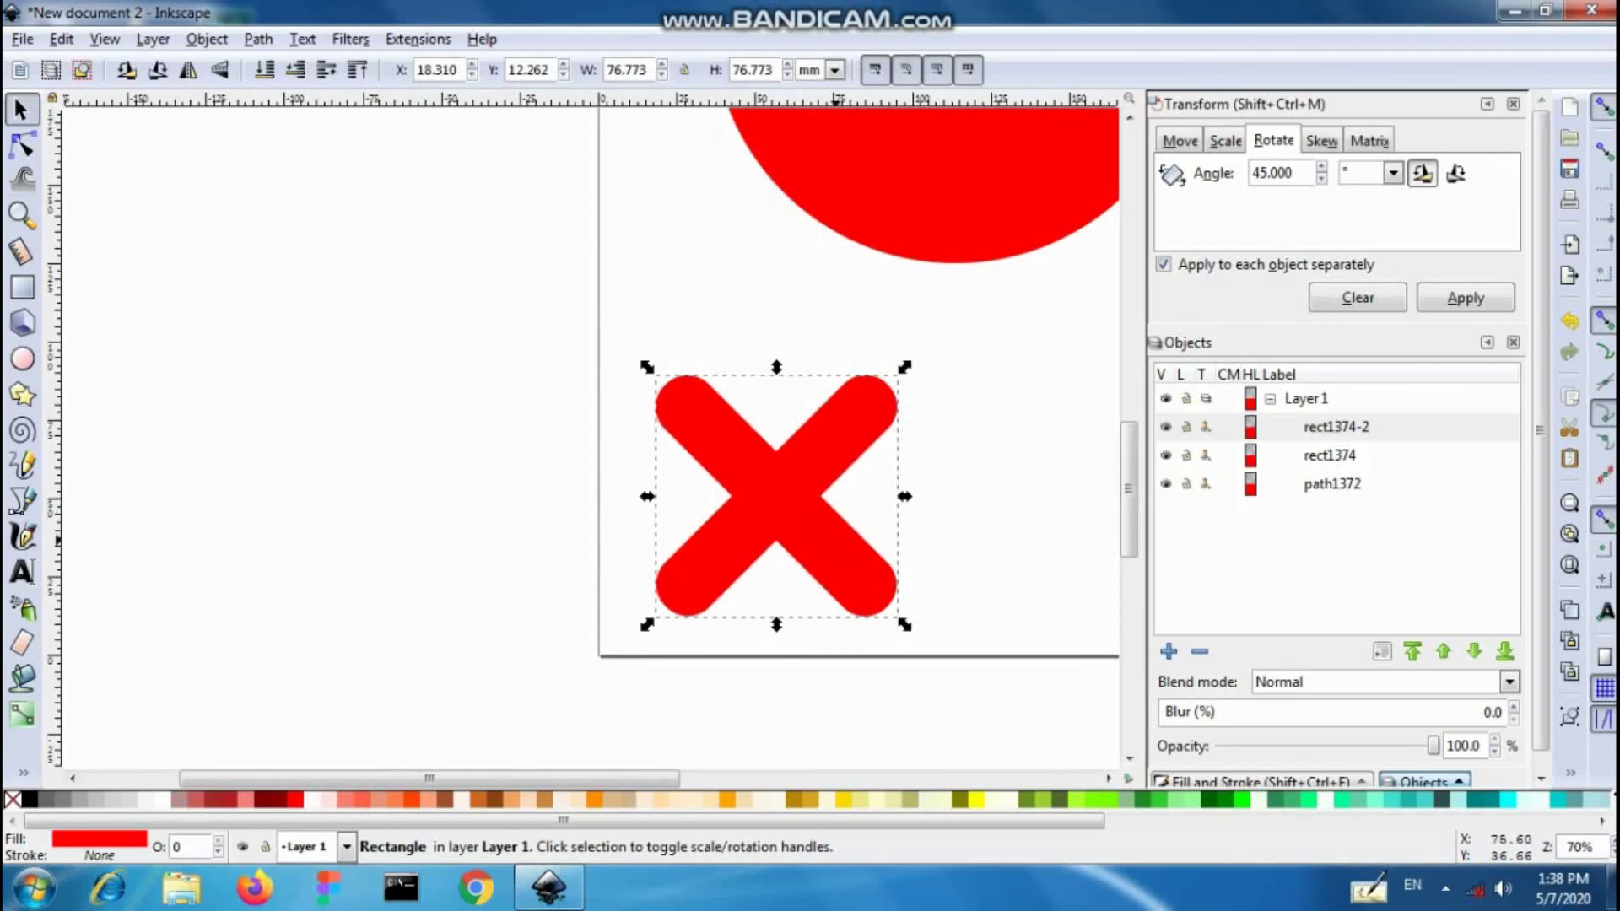
{"action": "mouse_move", "coordinate": [837, 537]}
{"action": "left_mouse_down"}
{"action": "mouse_move", "coordinate": [849, 550]}
{"action": "mouse_move", "coordinate": [837, 538]}
{"action": "left_mouse_up"}
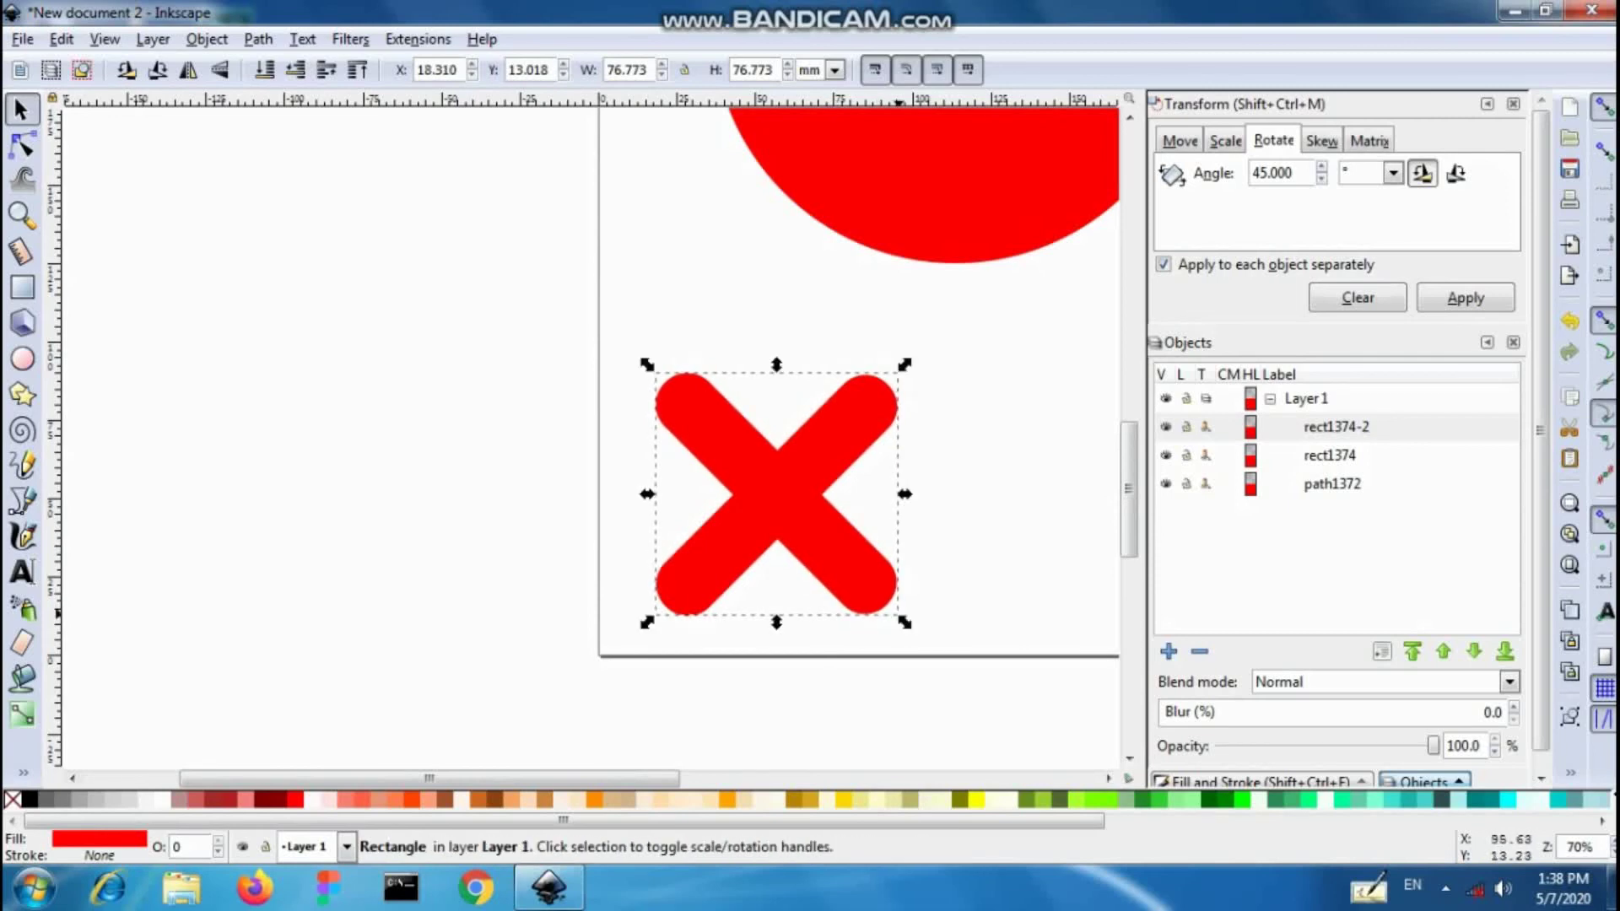
{"action": "left_click_drag", "start_coordinate": [837, 537], "coordinate": [790, 502]}
{"action": "left_click", "coordinate": [972, 535]}
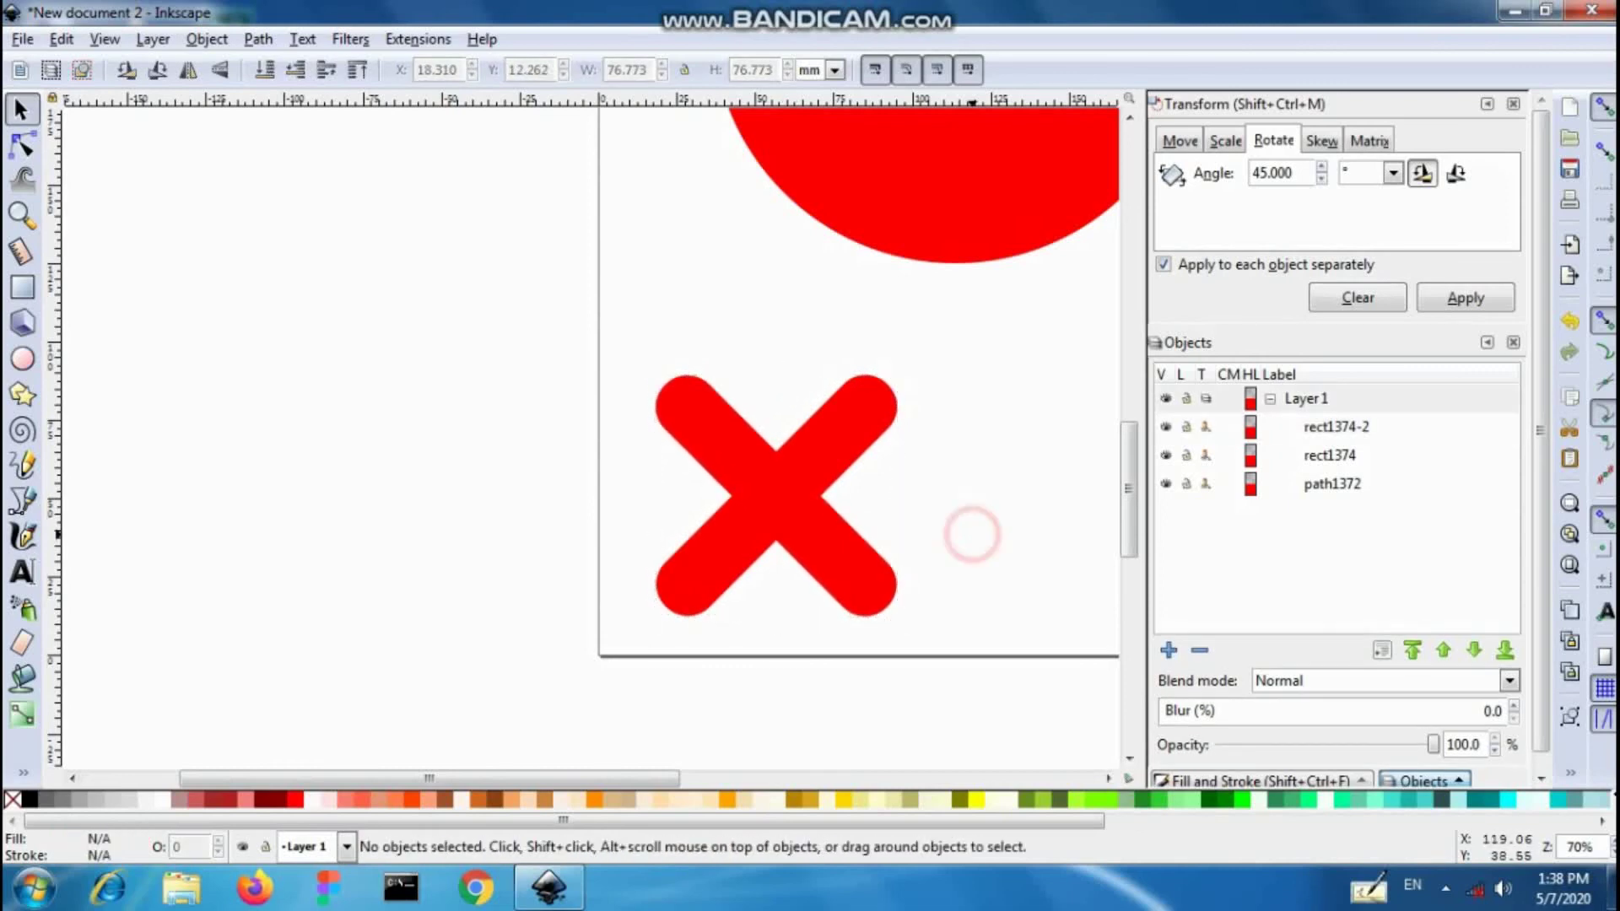
Step: Move both crossed bars together onto the middle of the red circle and fill them with white
{"action": "key", "text": "minus"}
{"action": "key", "text": "minus"}
{"action": "left_click", "coordinate": [768, 397]}
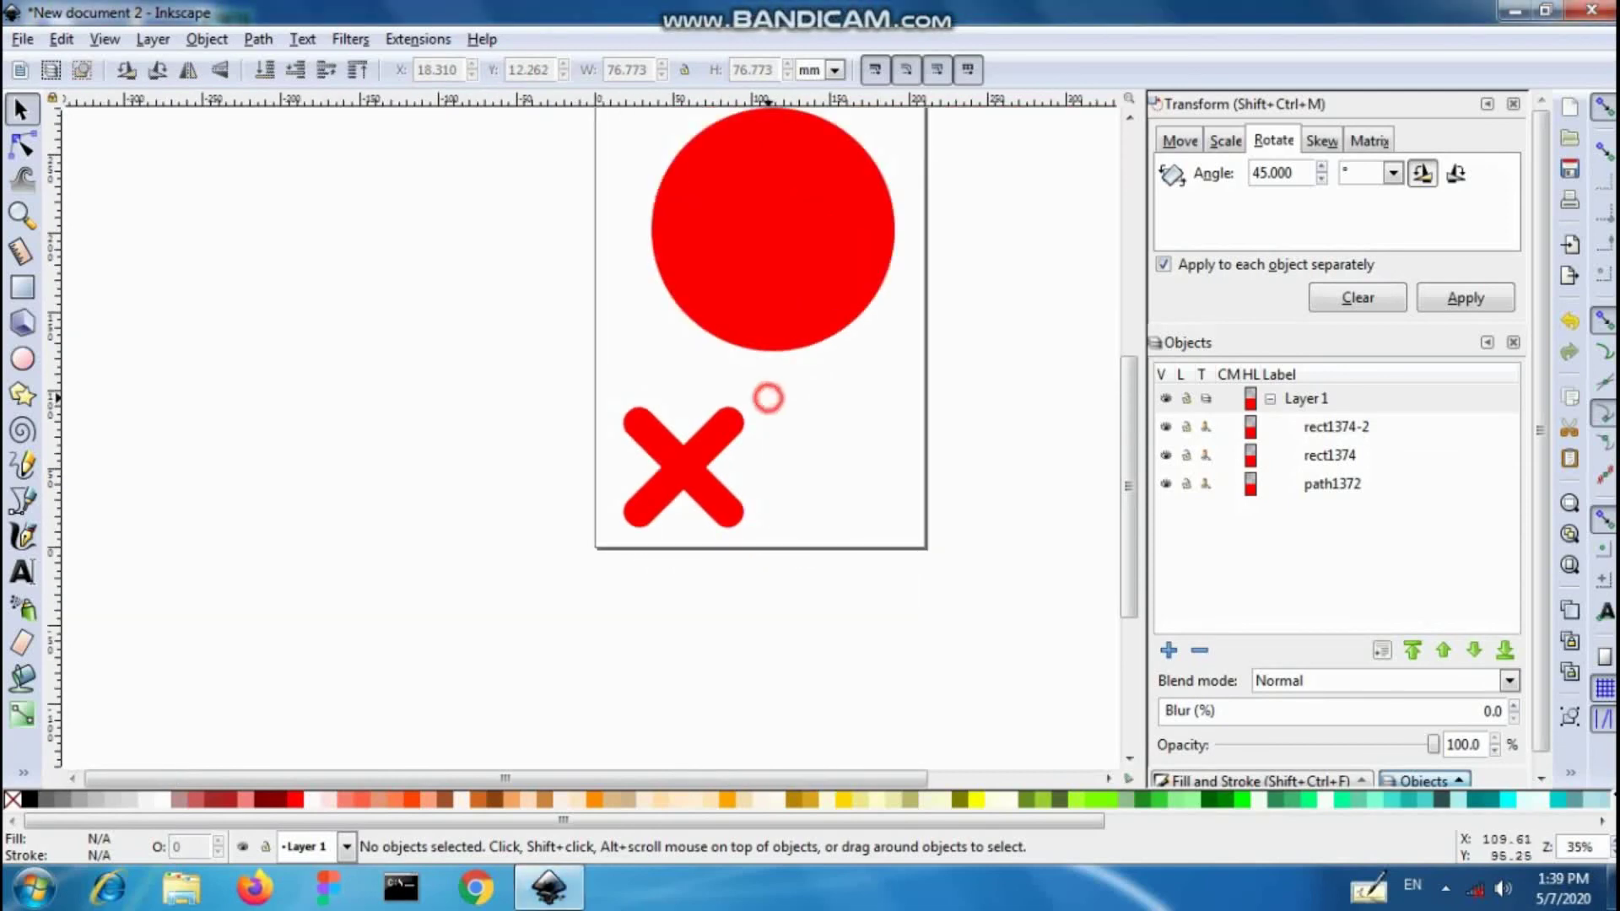
{"action": "left_click_drag", "start_coordinate": [768, 398], "coordinate": [616, 535]}
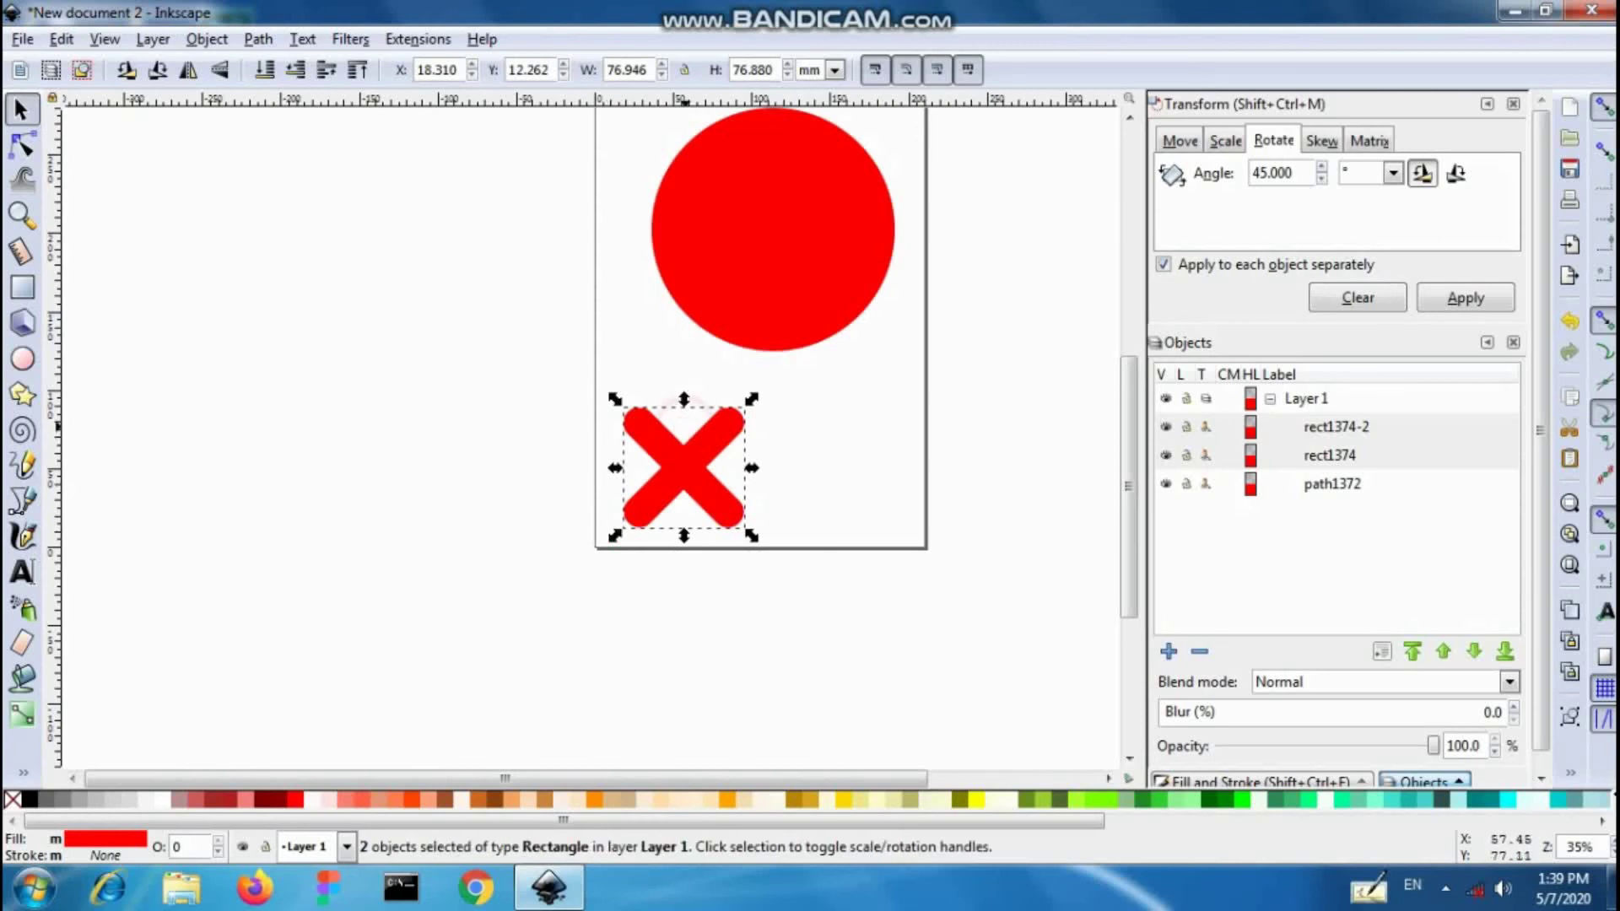
{"action": "mouse_move", "coordinate": [685, 427]}
{"action": "left_mouse_down"}
{"action": "mouse_move", "coordinate": [743, 333]}
{"action": "mouse_move", "coordinate": [700, 424]}
{"action": "left_mouse_up"}
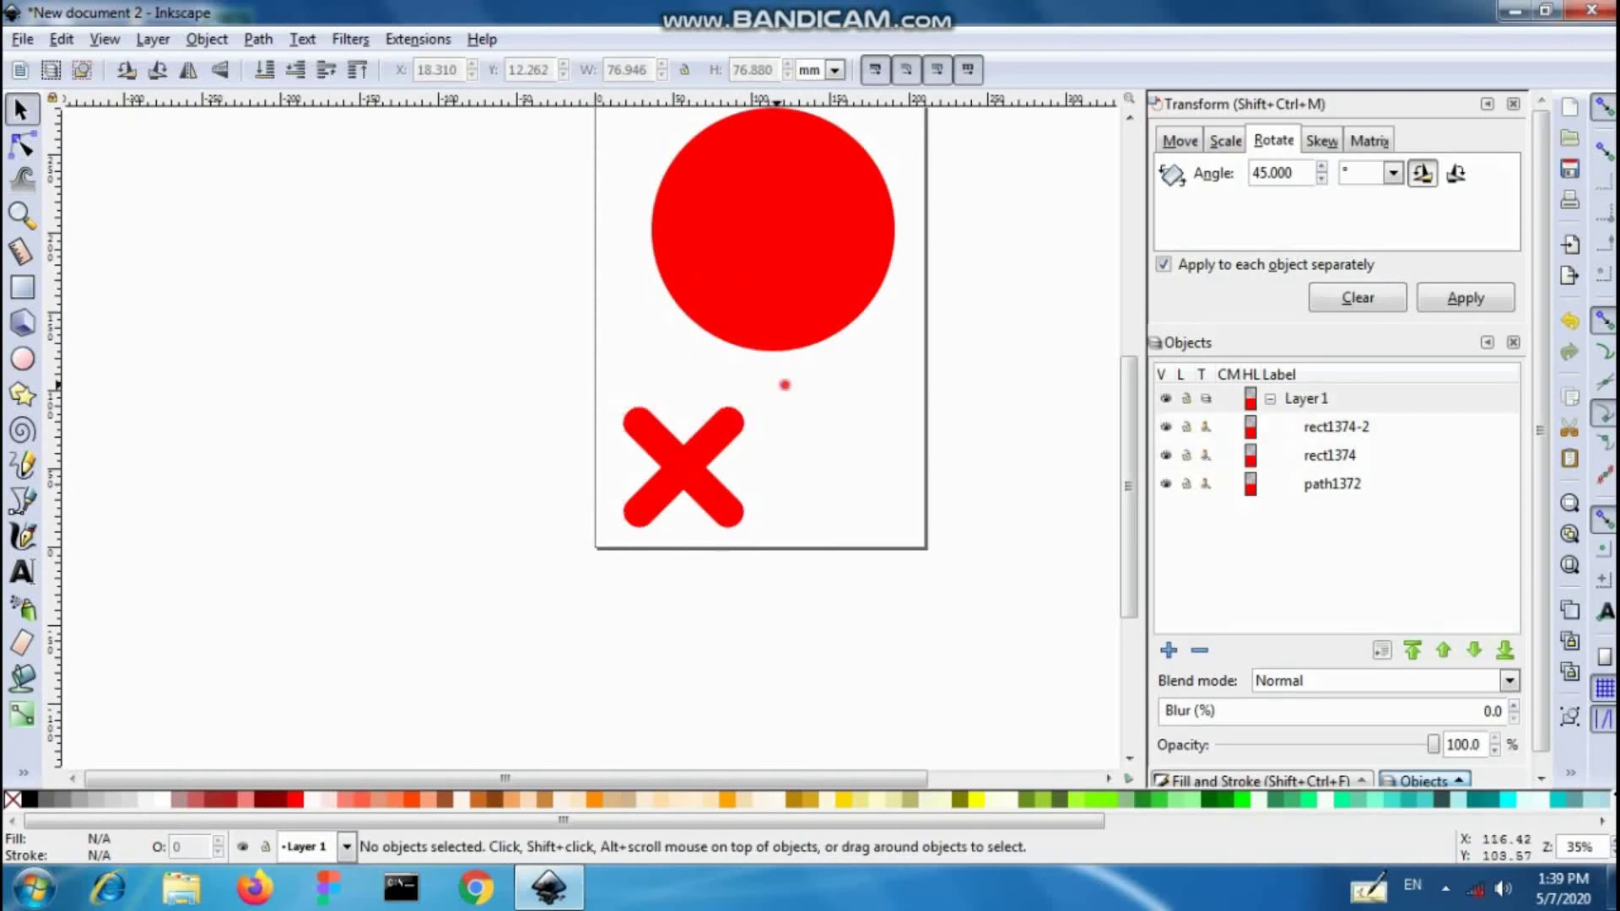
{"action": "left_click_drag", "start_coordinate": [785, 383], "coordinate": [614, 535]}
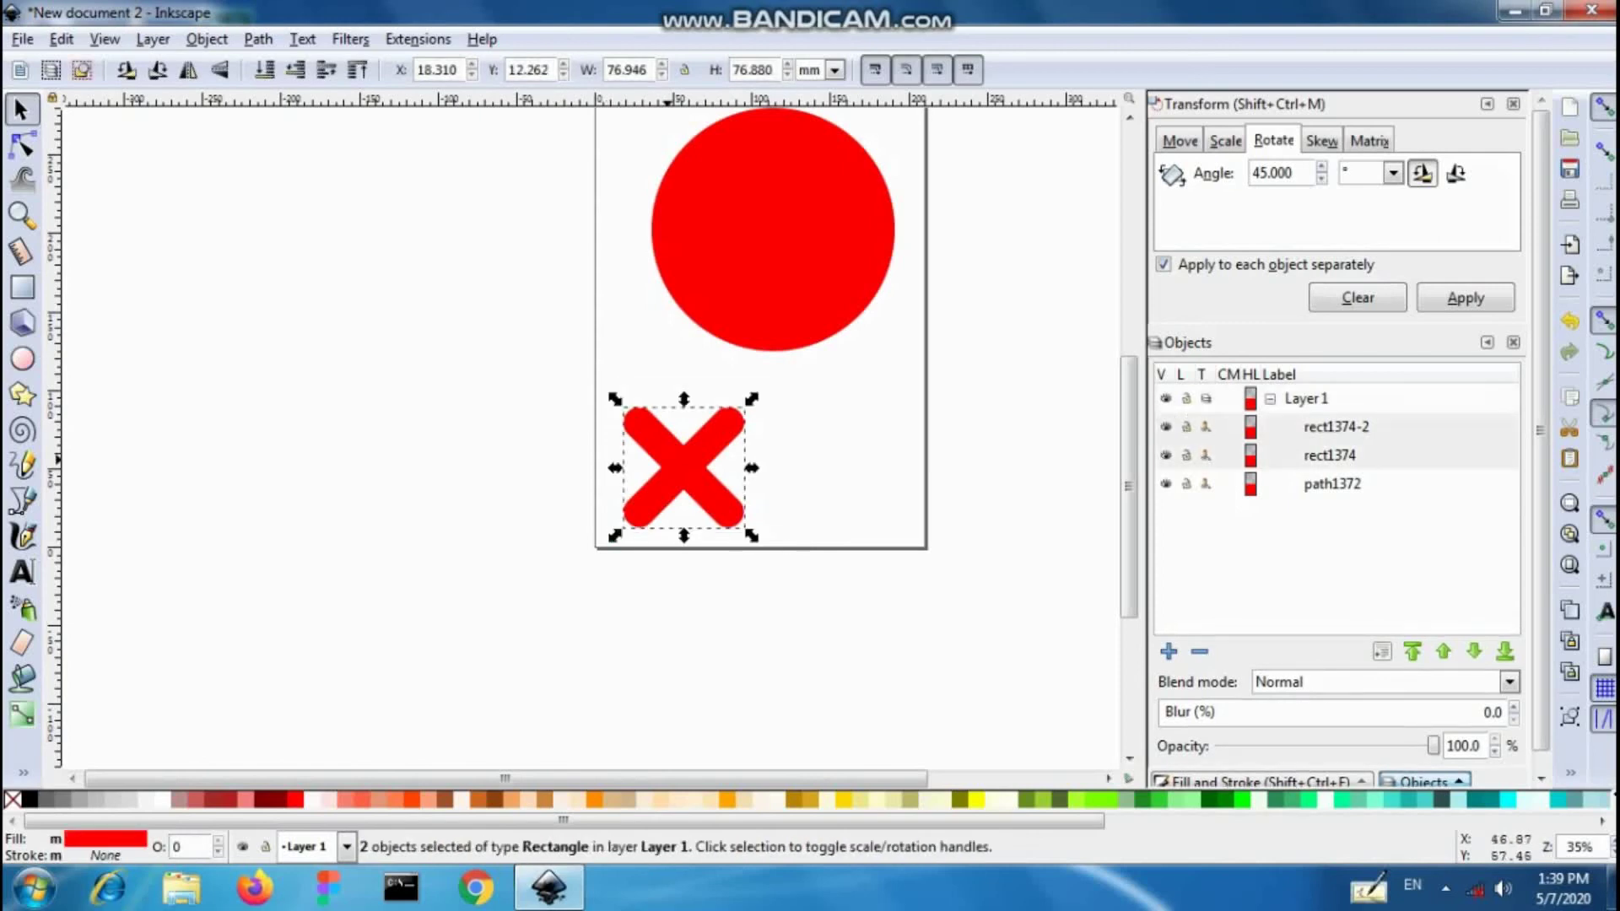
{"action": "left_click_drag", "start_coordinate": [663, 441], "coordinate": [774, 187]}
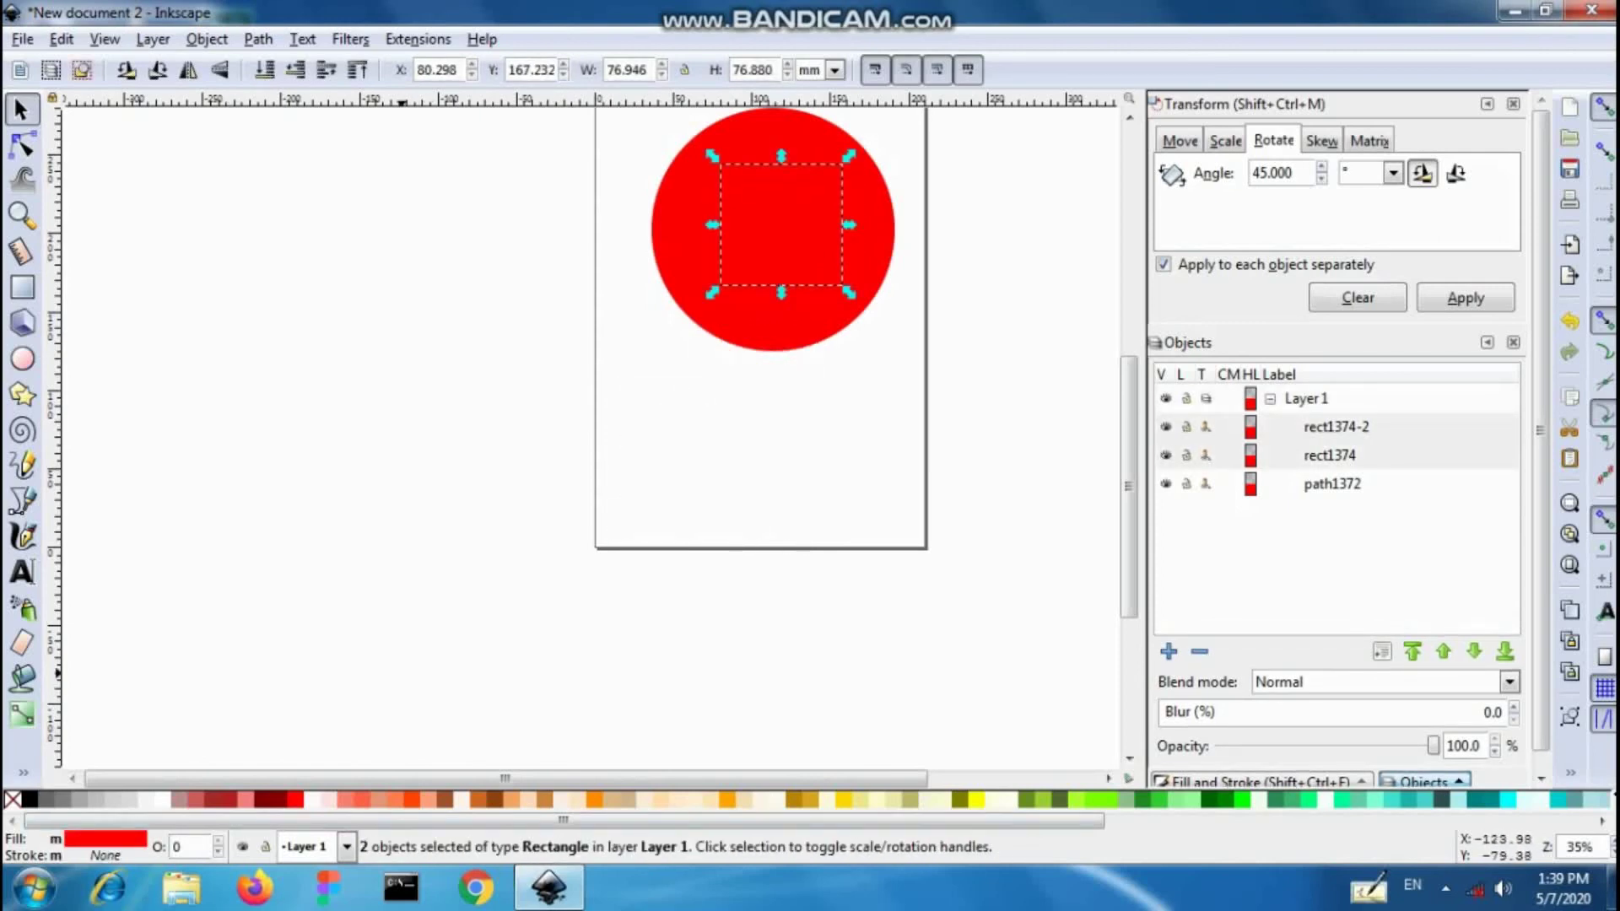
{"action": "left_click", "coordinate": [162, 799]}
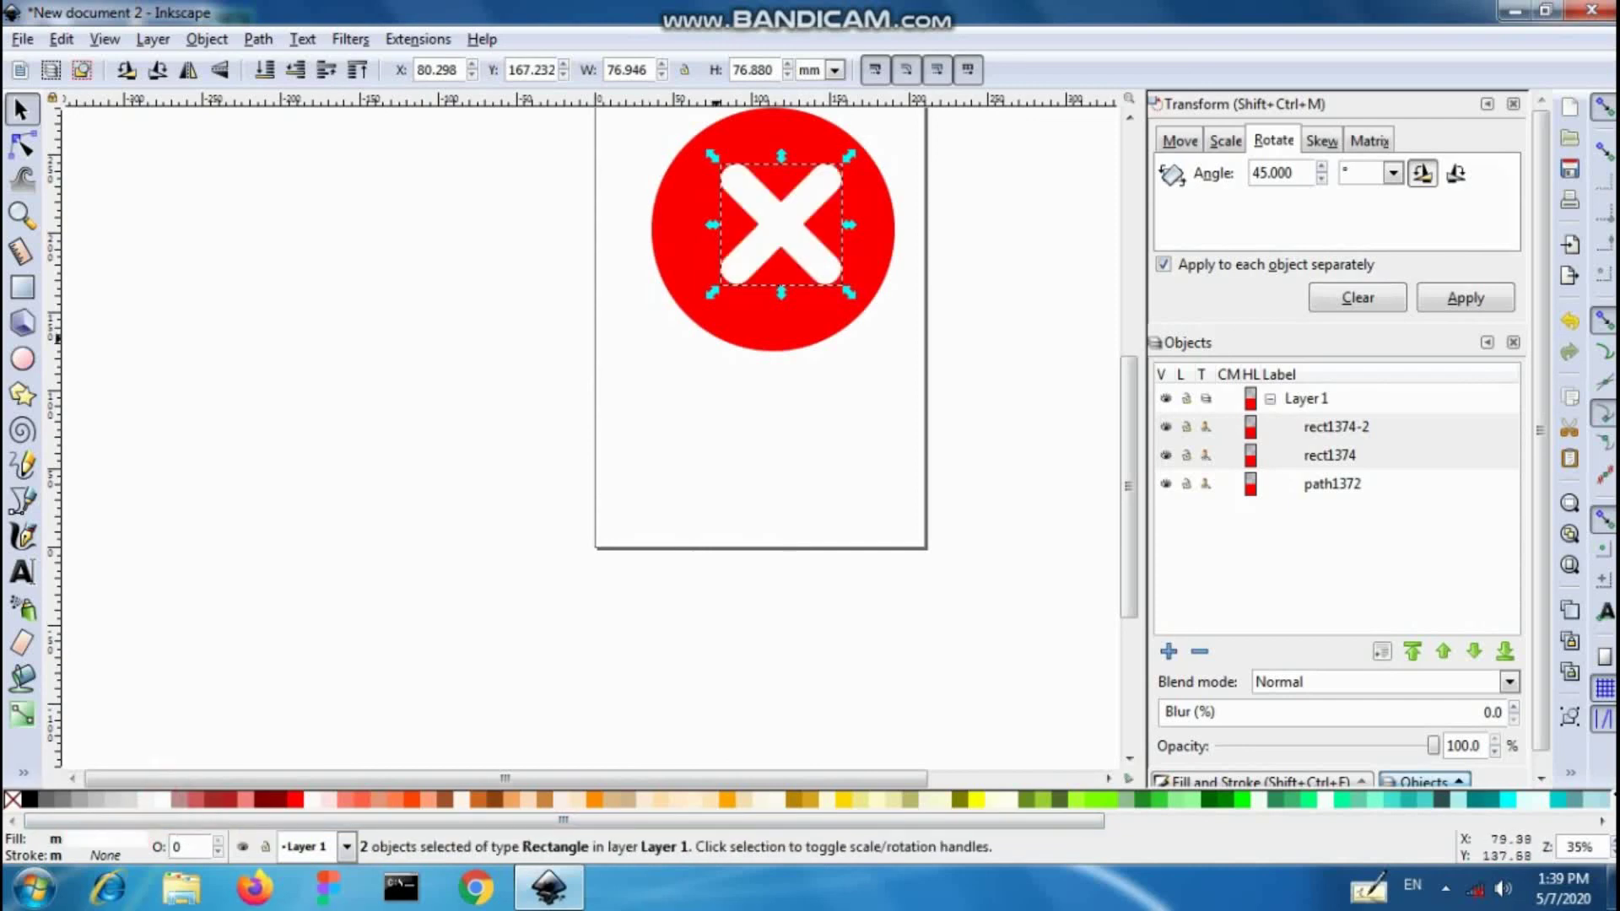
Step: Enlarge the white X to about 110 mm wide and 111 mm high and centre it in the red circle
{"action": "left_click_drag", "start_coordinate": [711, 293], "coordinate": [681, 315]}
{"action": "left_click_drag", "start_coordinate": [769, 229], "coordinate": [772, 207]}
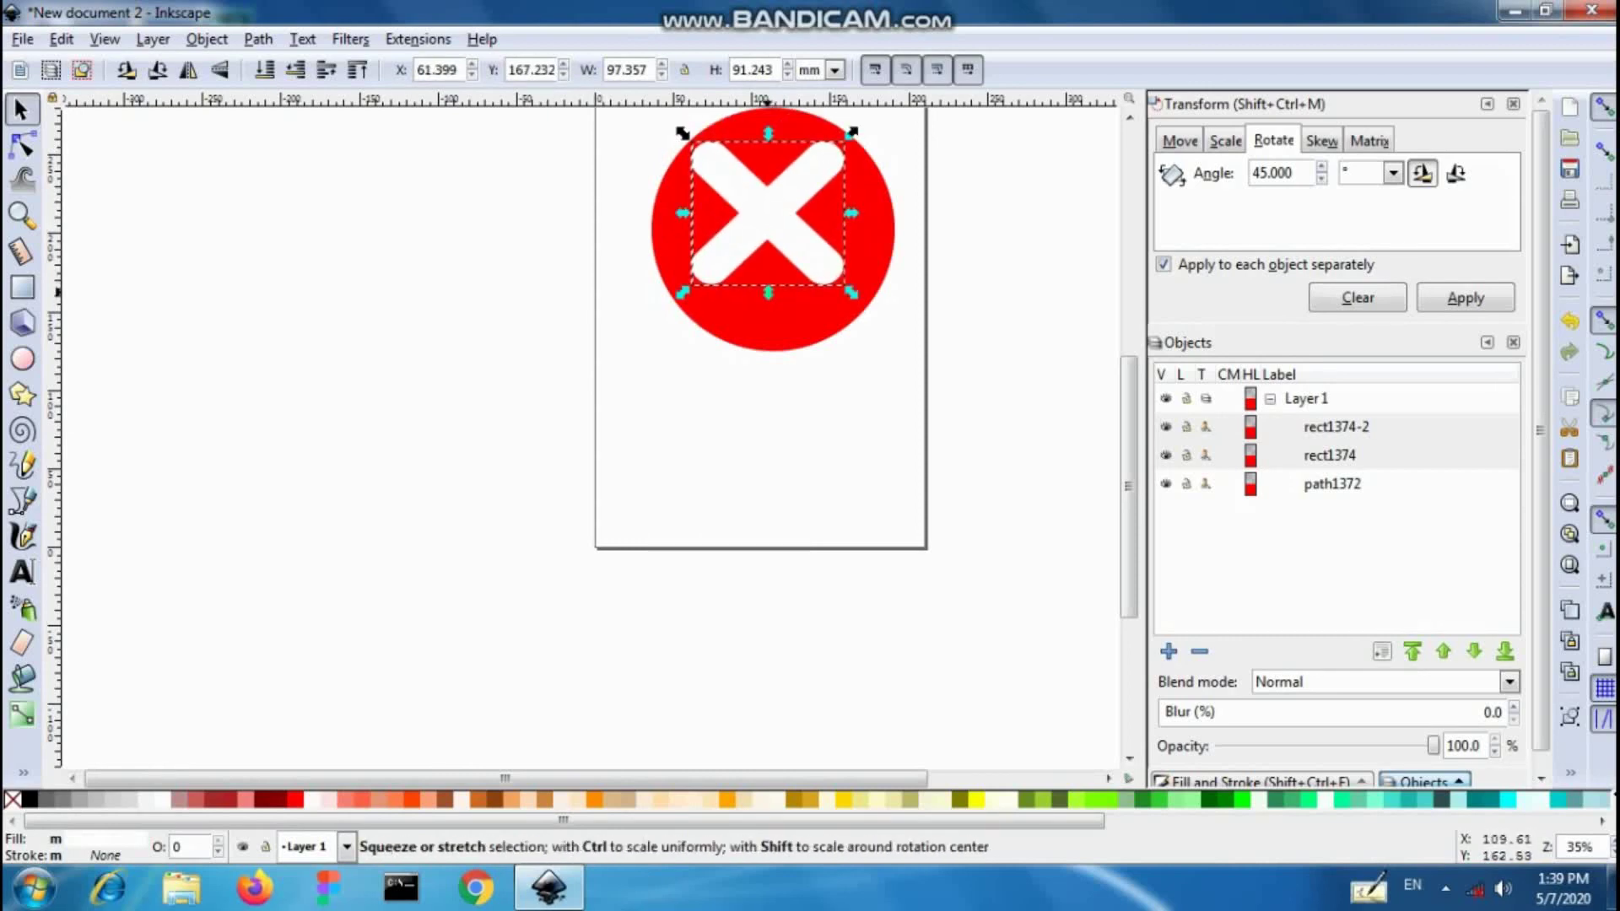
{"action": "left_click_drag", "start_coordinate": [770, 293], "coordinate": [767, 321]}
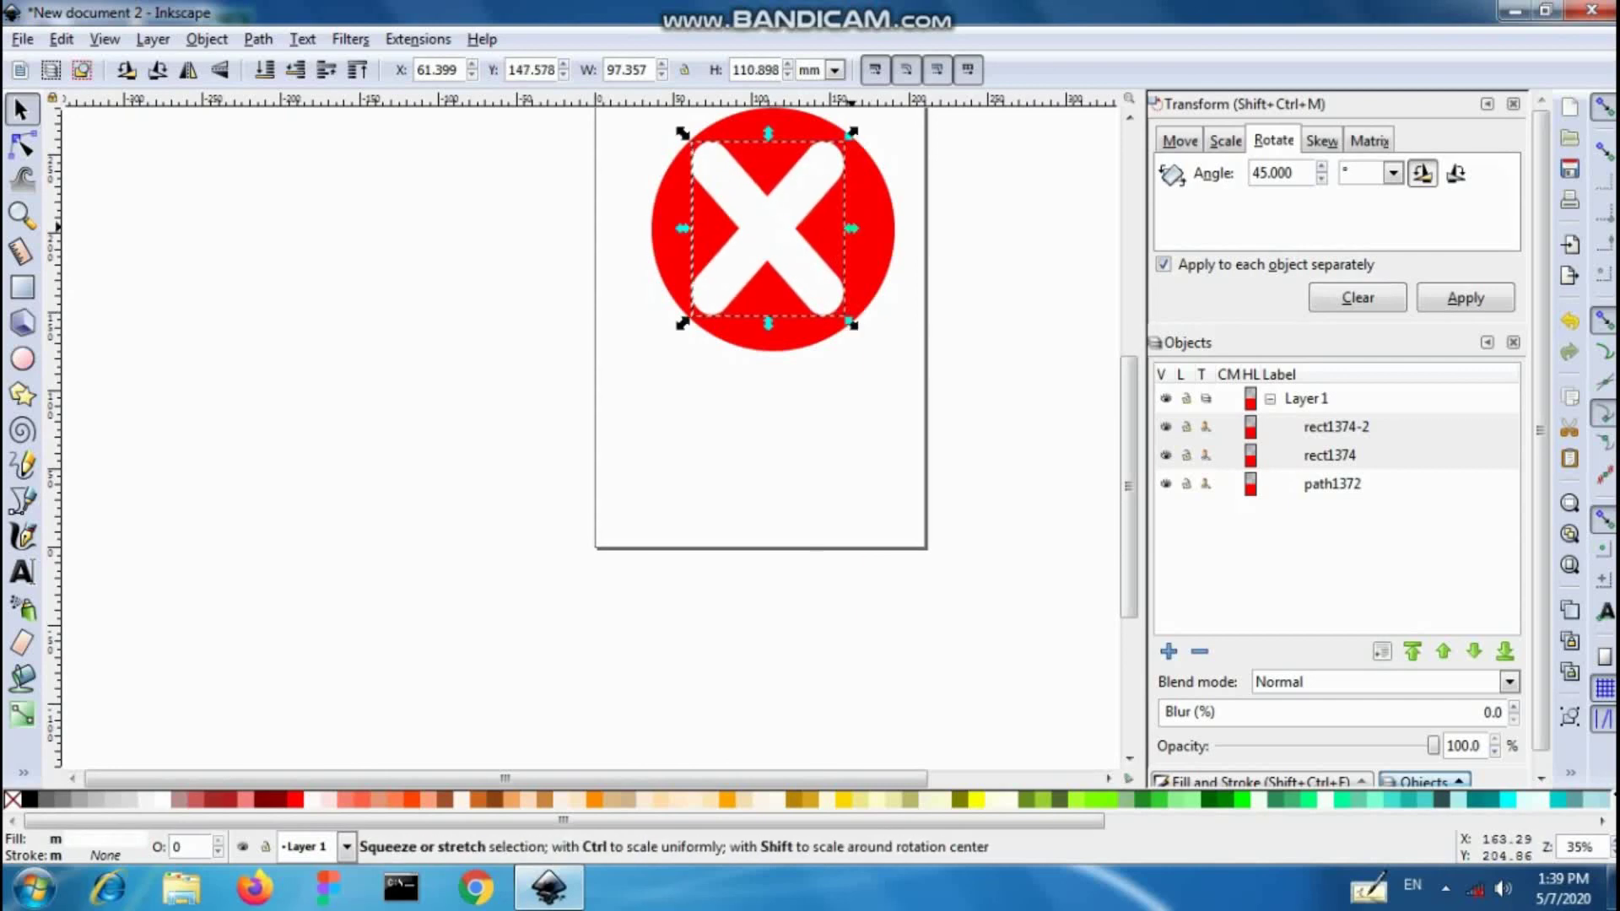
{"action": "left_click_drag", "start_coordinate": [852, 228], "coordinate": [799, 227]}
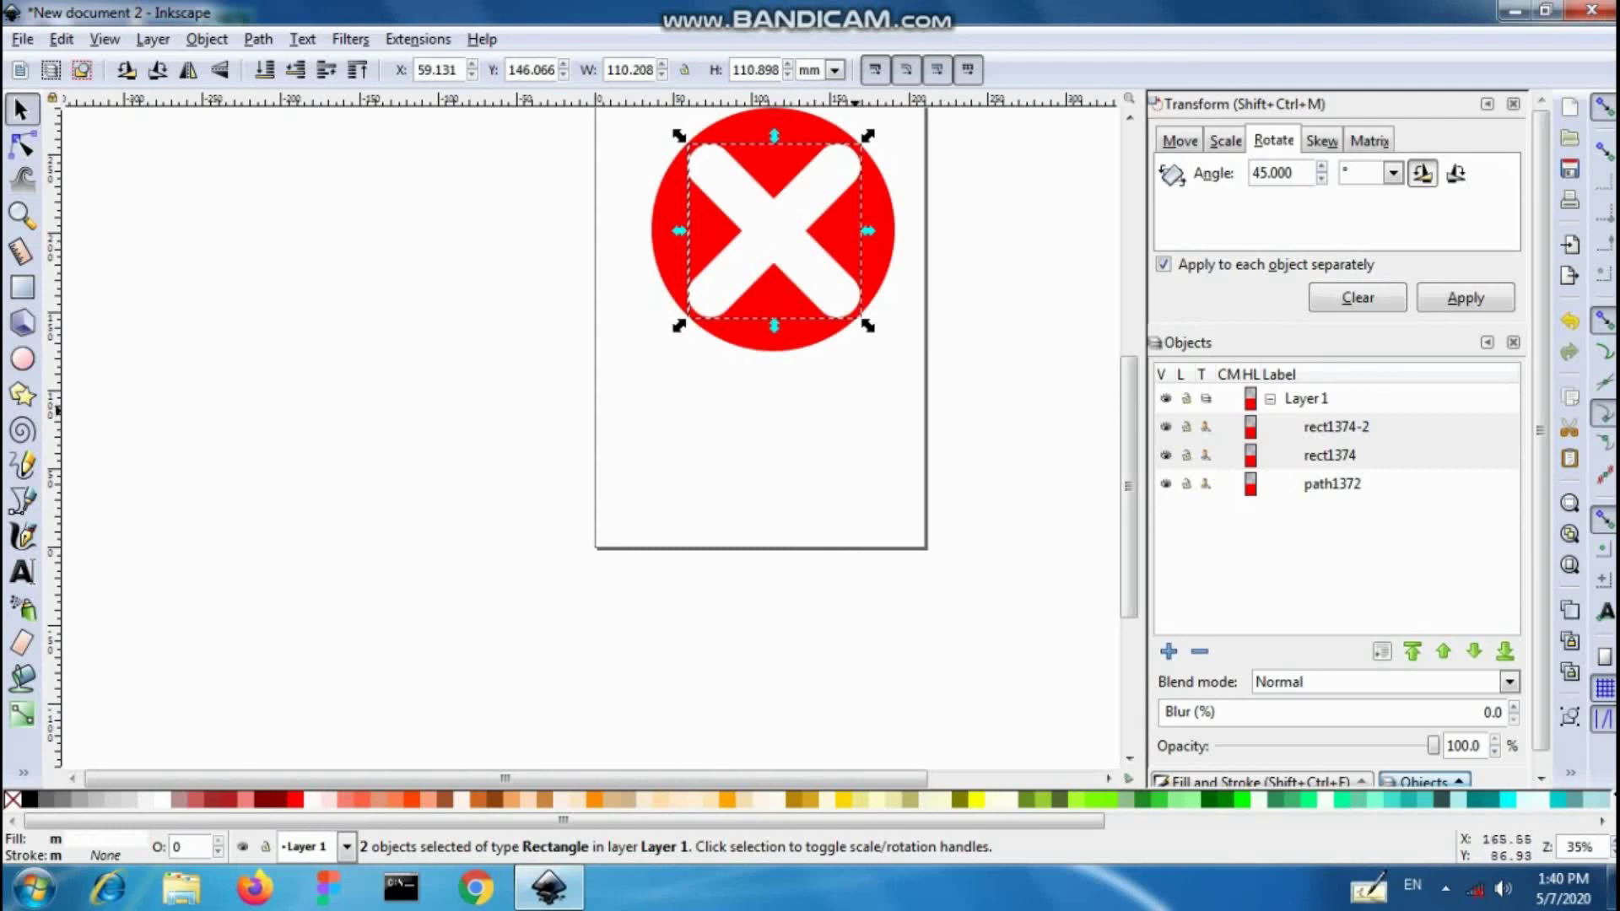
{"action": "left_click", "coordinate": [855, 411]}
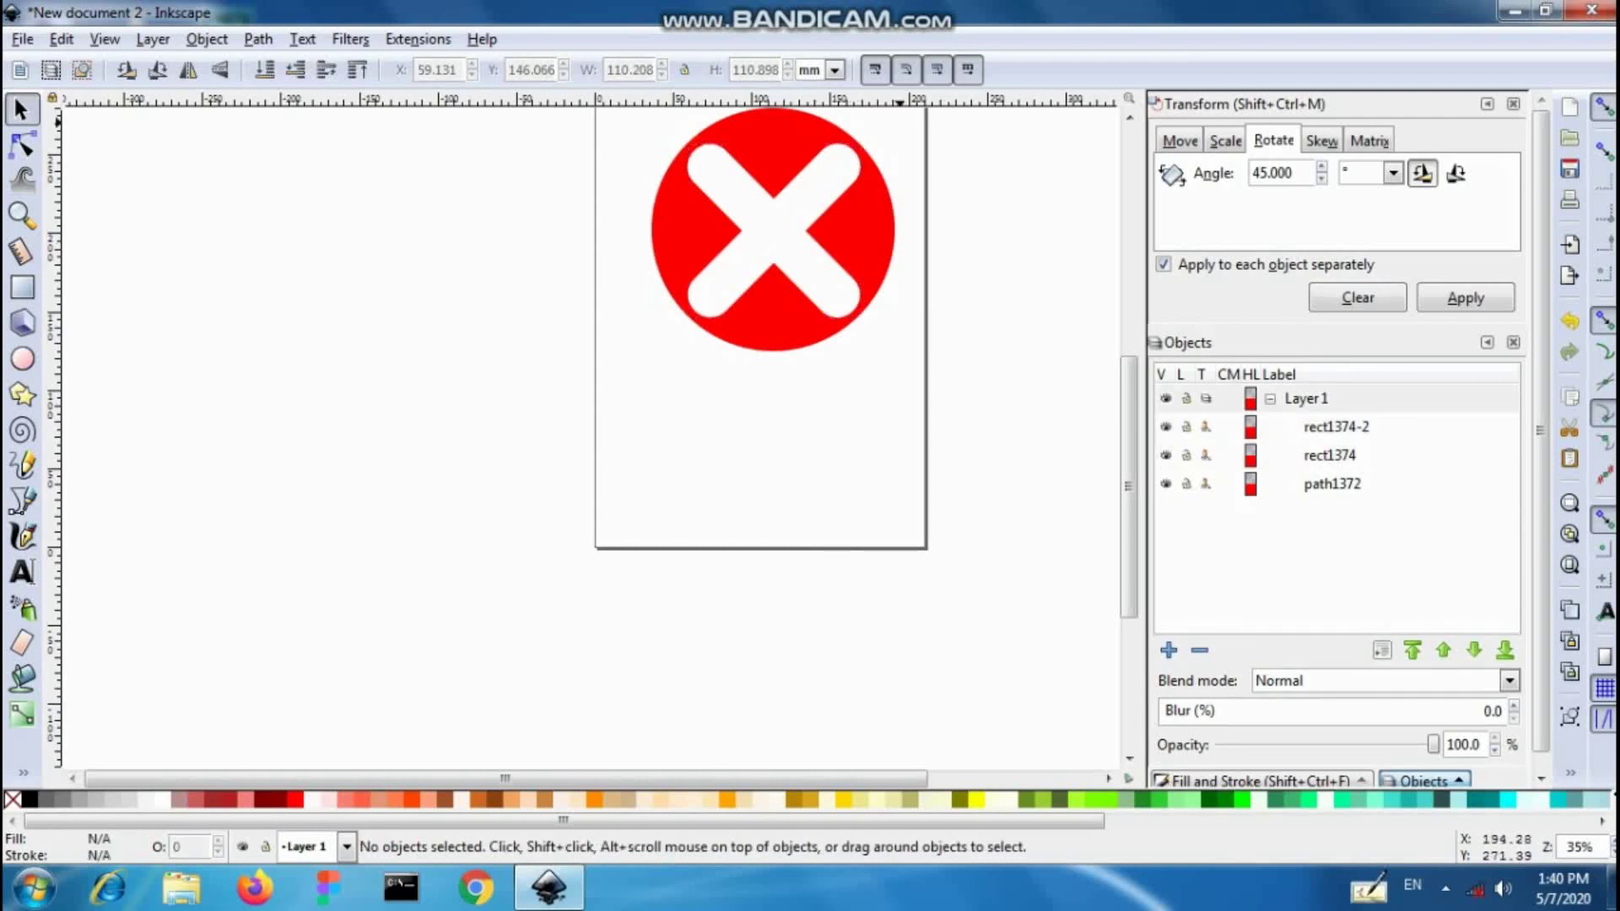
Step: Select the red circle with both white bars and group them into one object
{"action": "key", "text": "space"}
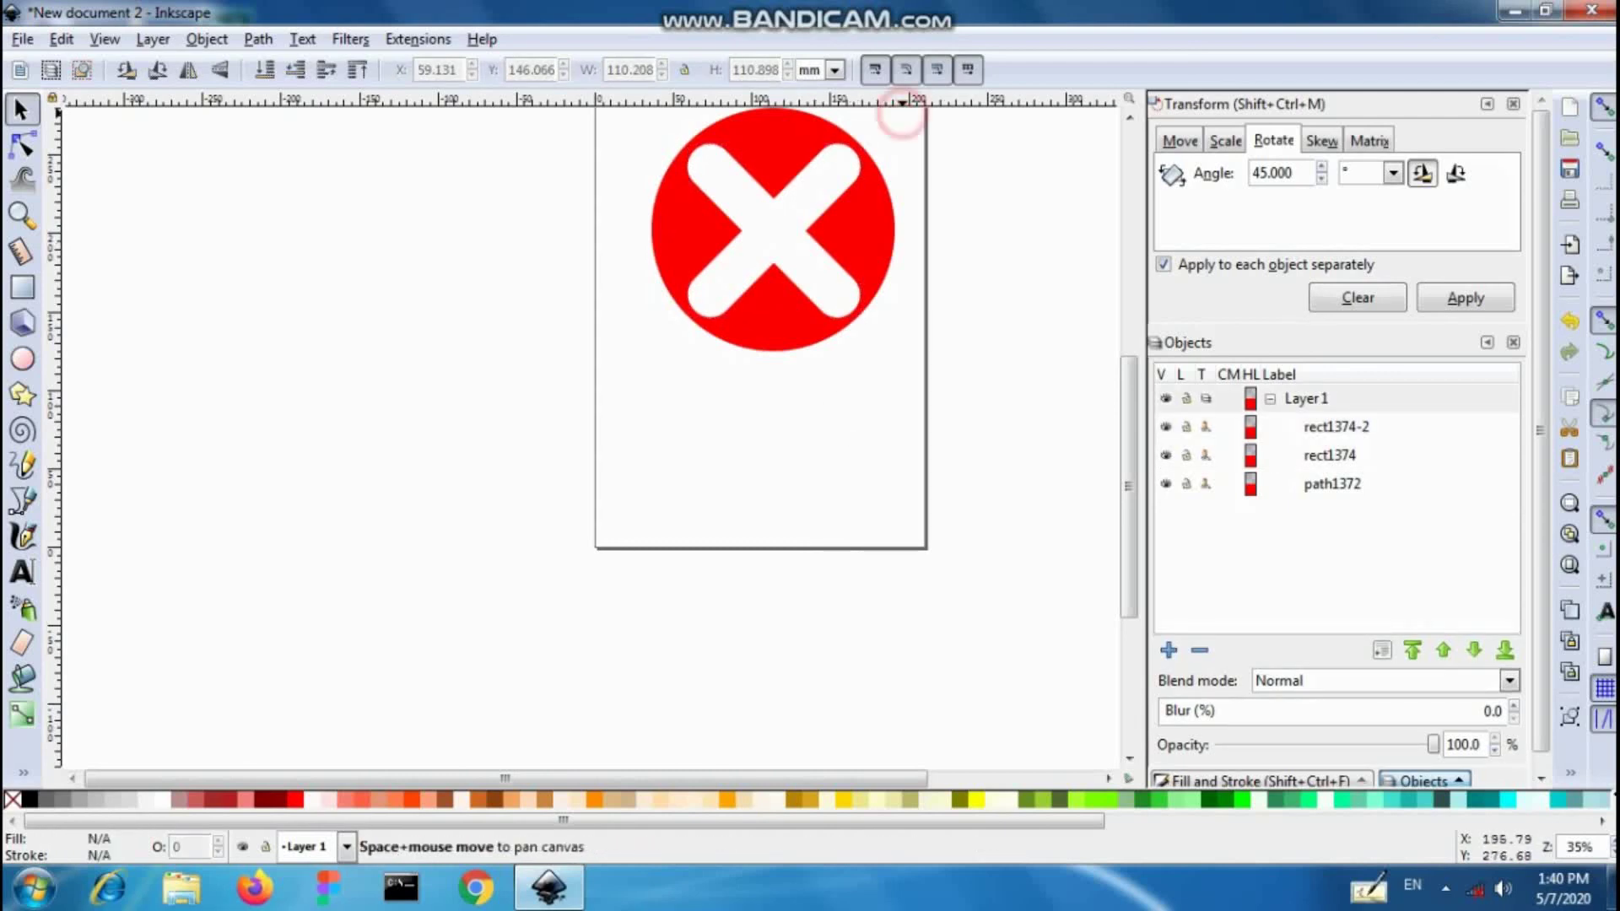
{"action": "left_click", "coordinate": [838, 230]}
{"action": "left_click_drag", "start_coordinate": [838, 230], "coordinate": [573, 514]}
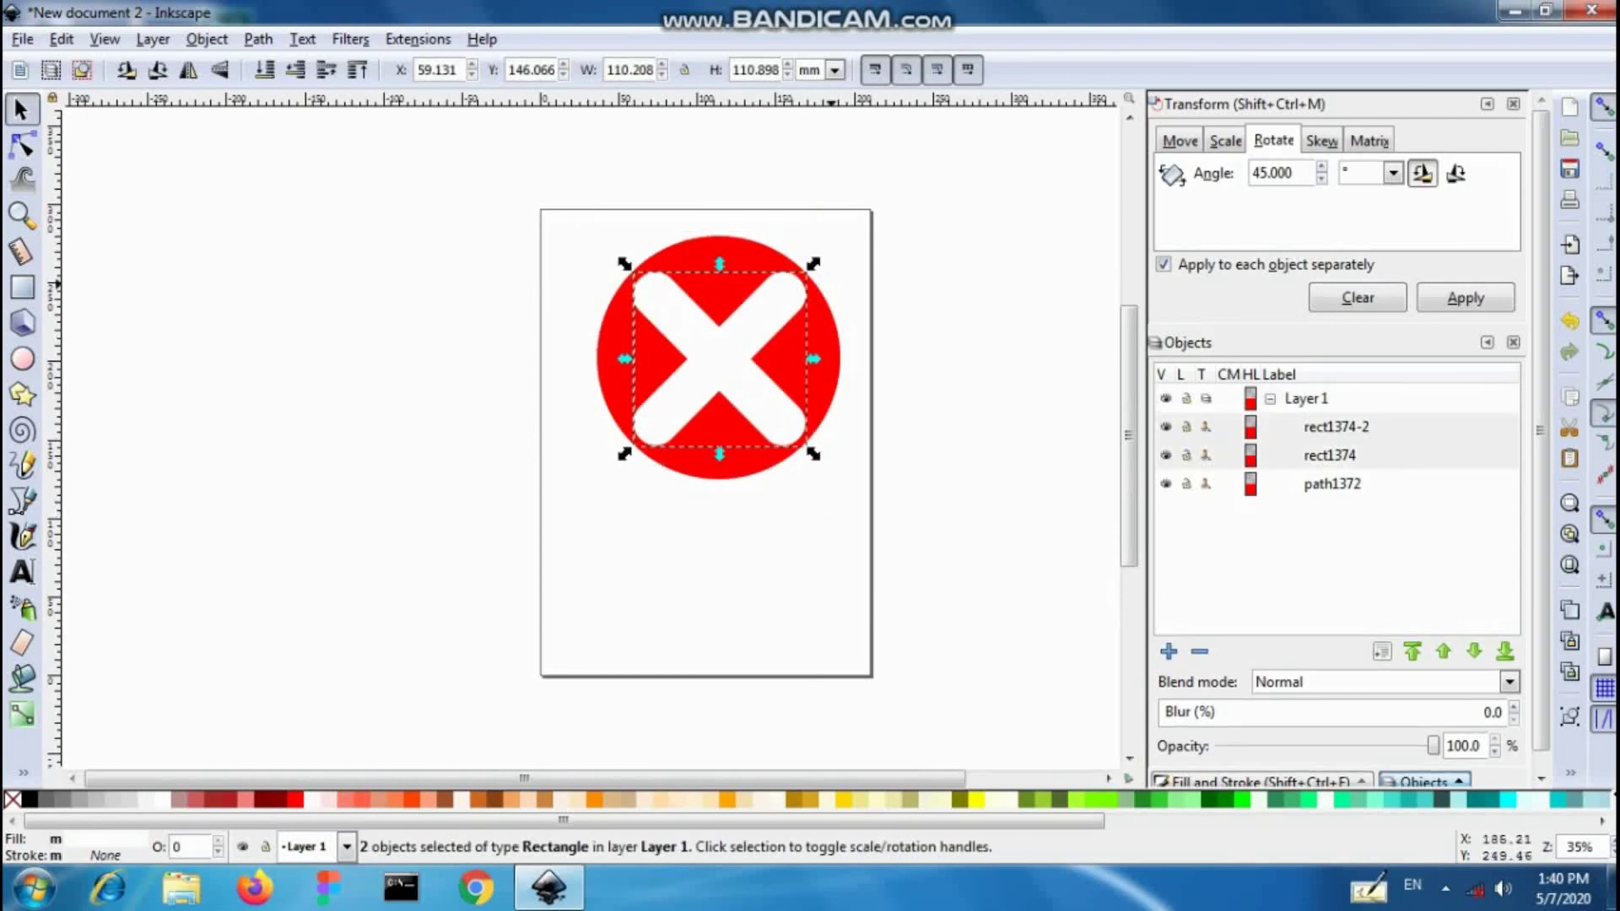
{"action": "left_click_drag", "start_coordinate": [863, 244], "coordinate": [851, 187]}
{"action": "left_click", "coordinate": [554, 376]}
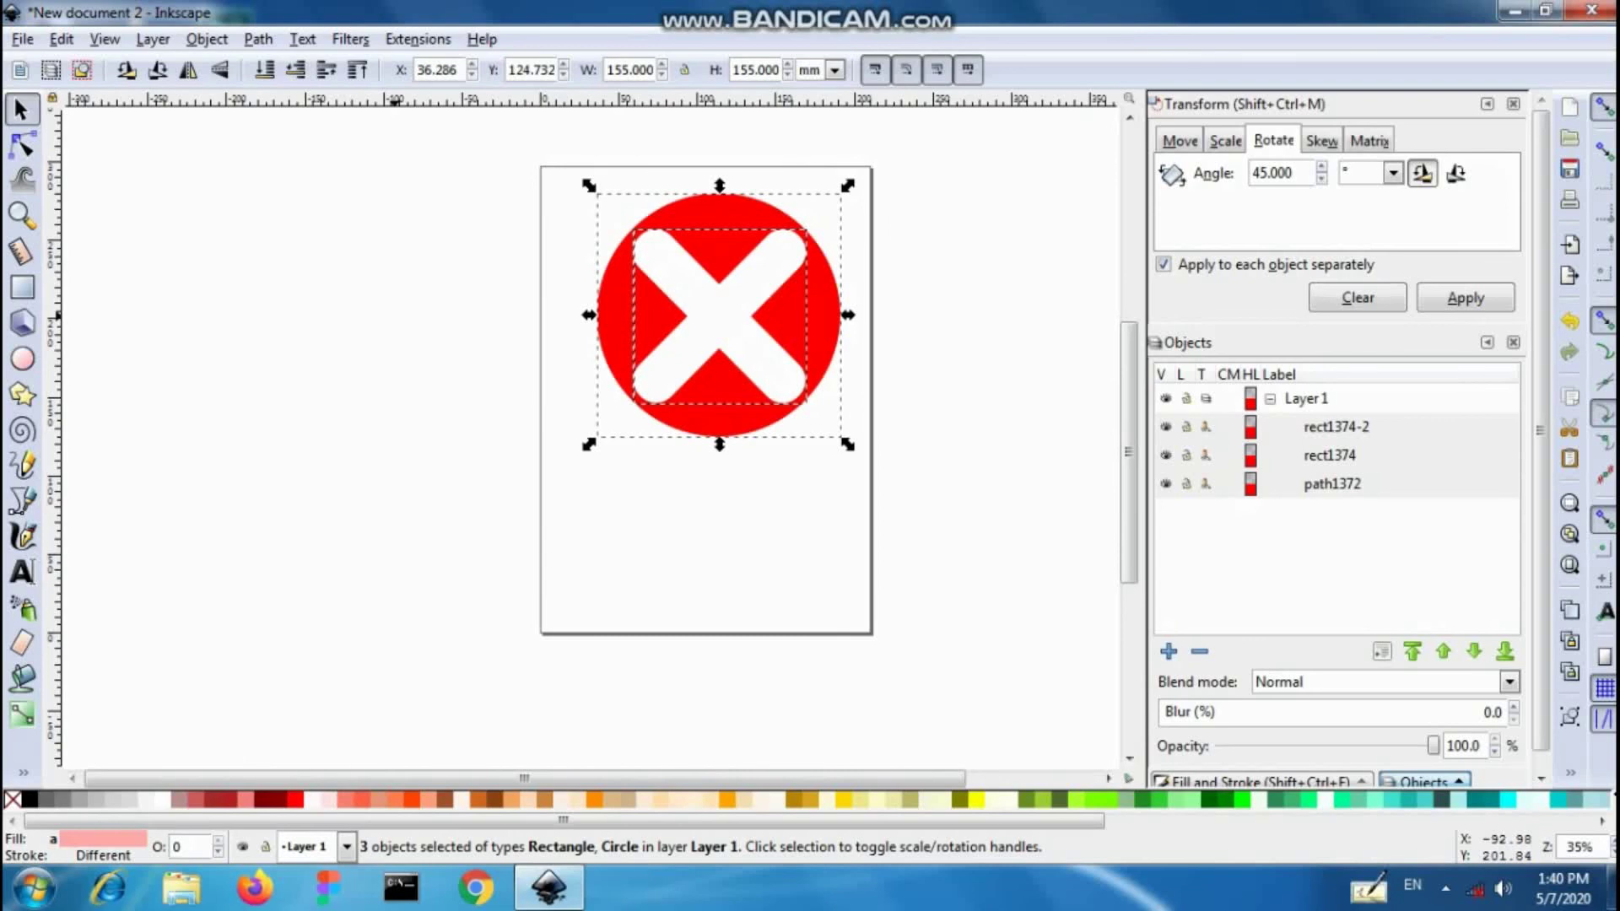
{"action": "left_click", "coordinate": [1570, 717]}
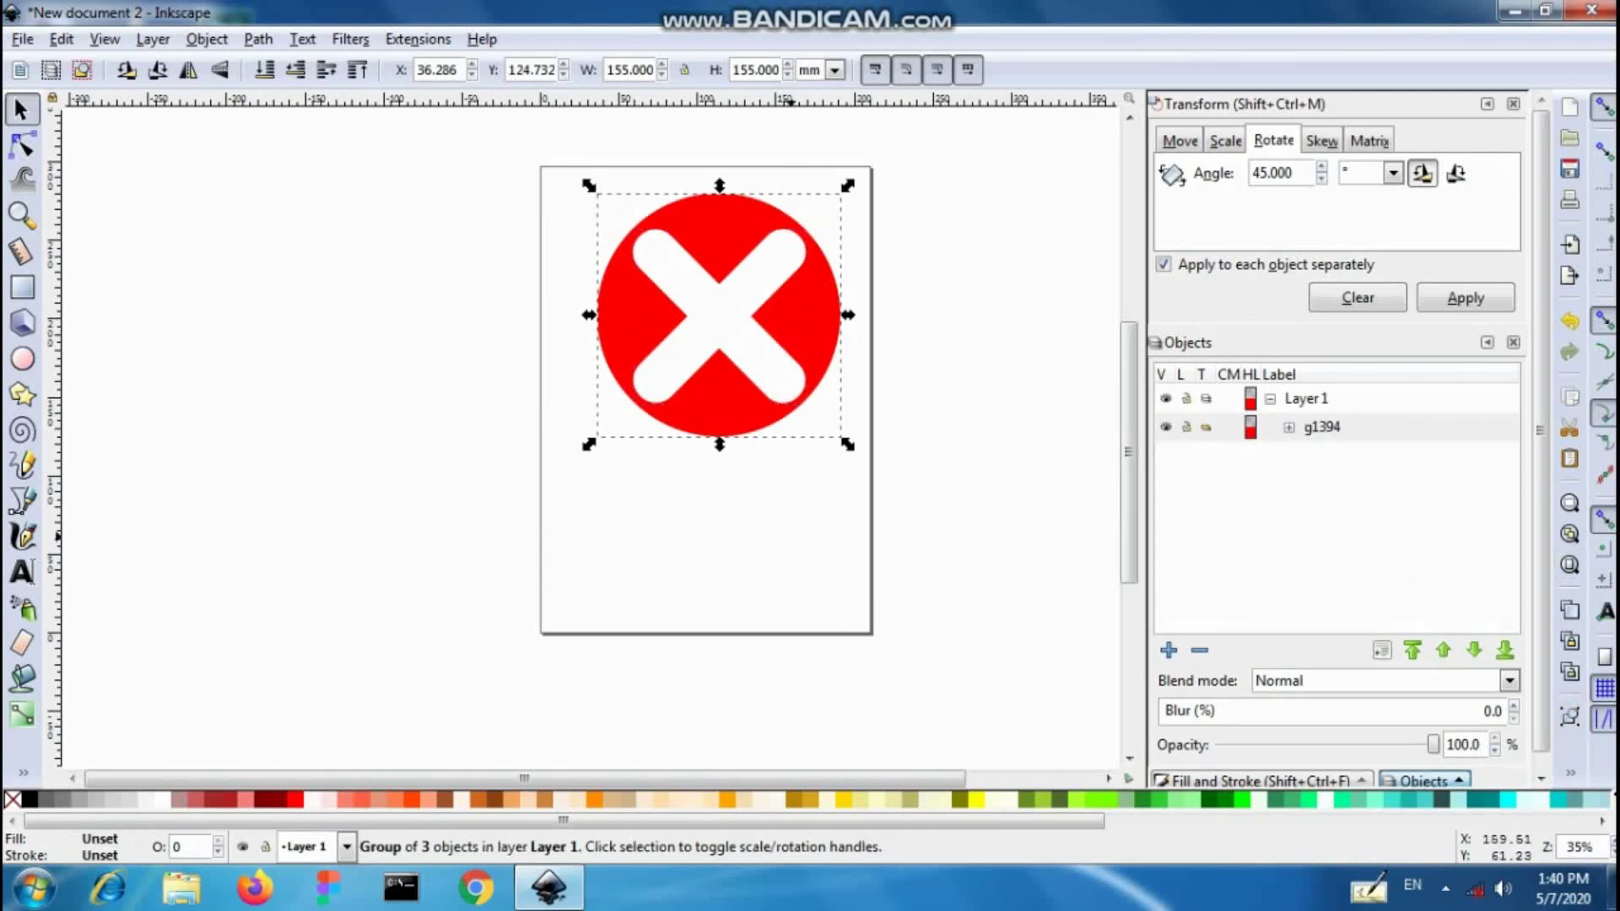
{"action": "left_click", "coordinate": [789, 536]}
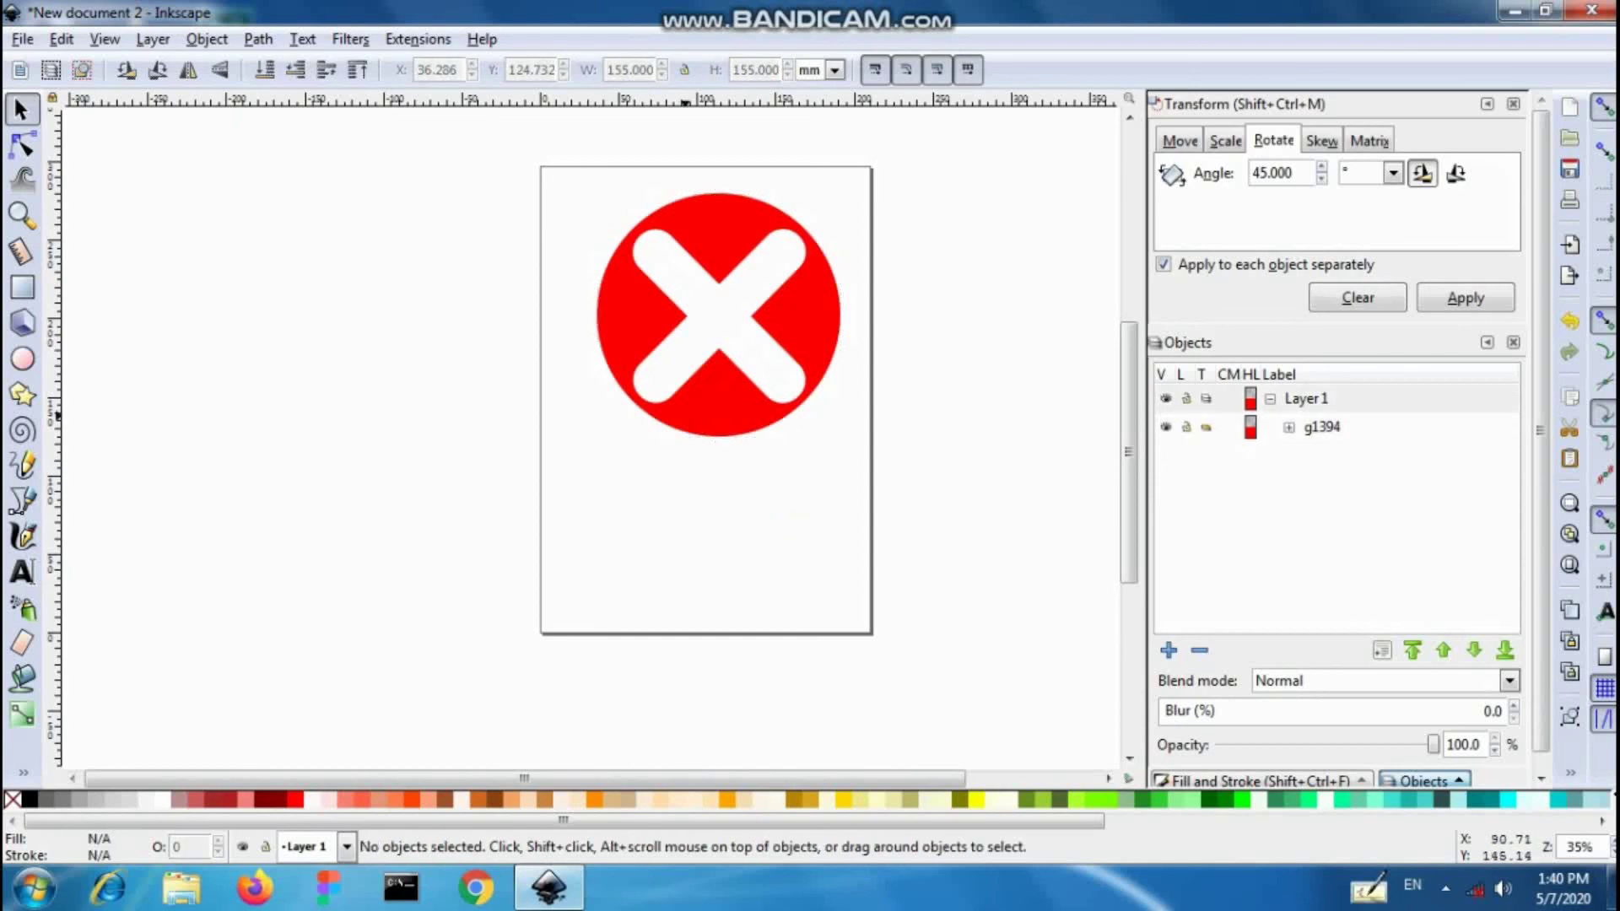
Step: Resize the page to fit the grouped red cross icon
{"action": "left_click", "coordinate": [654, 278]}
{"action": "left_click", "coordinate": [61, 39]}
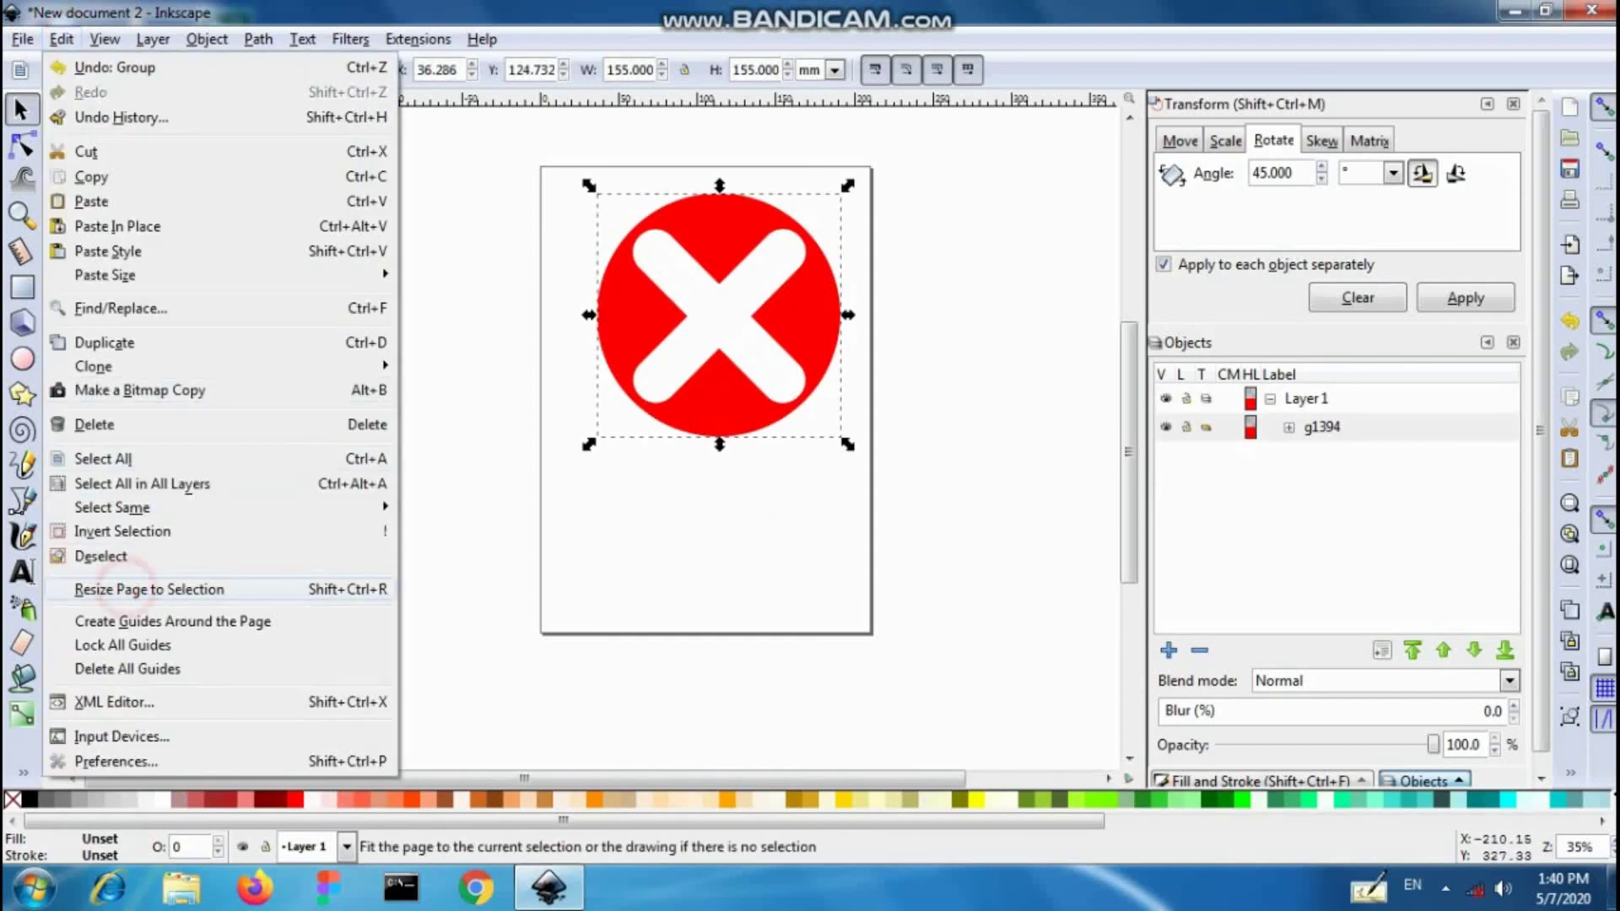
{"action": "left_click", "coordinate": [149, 589]}
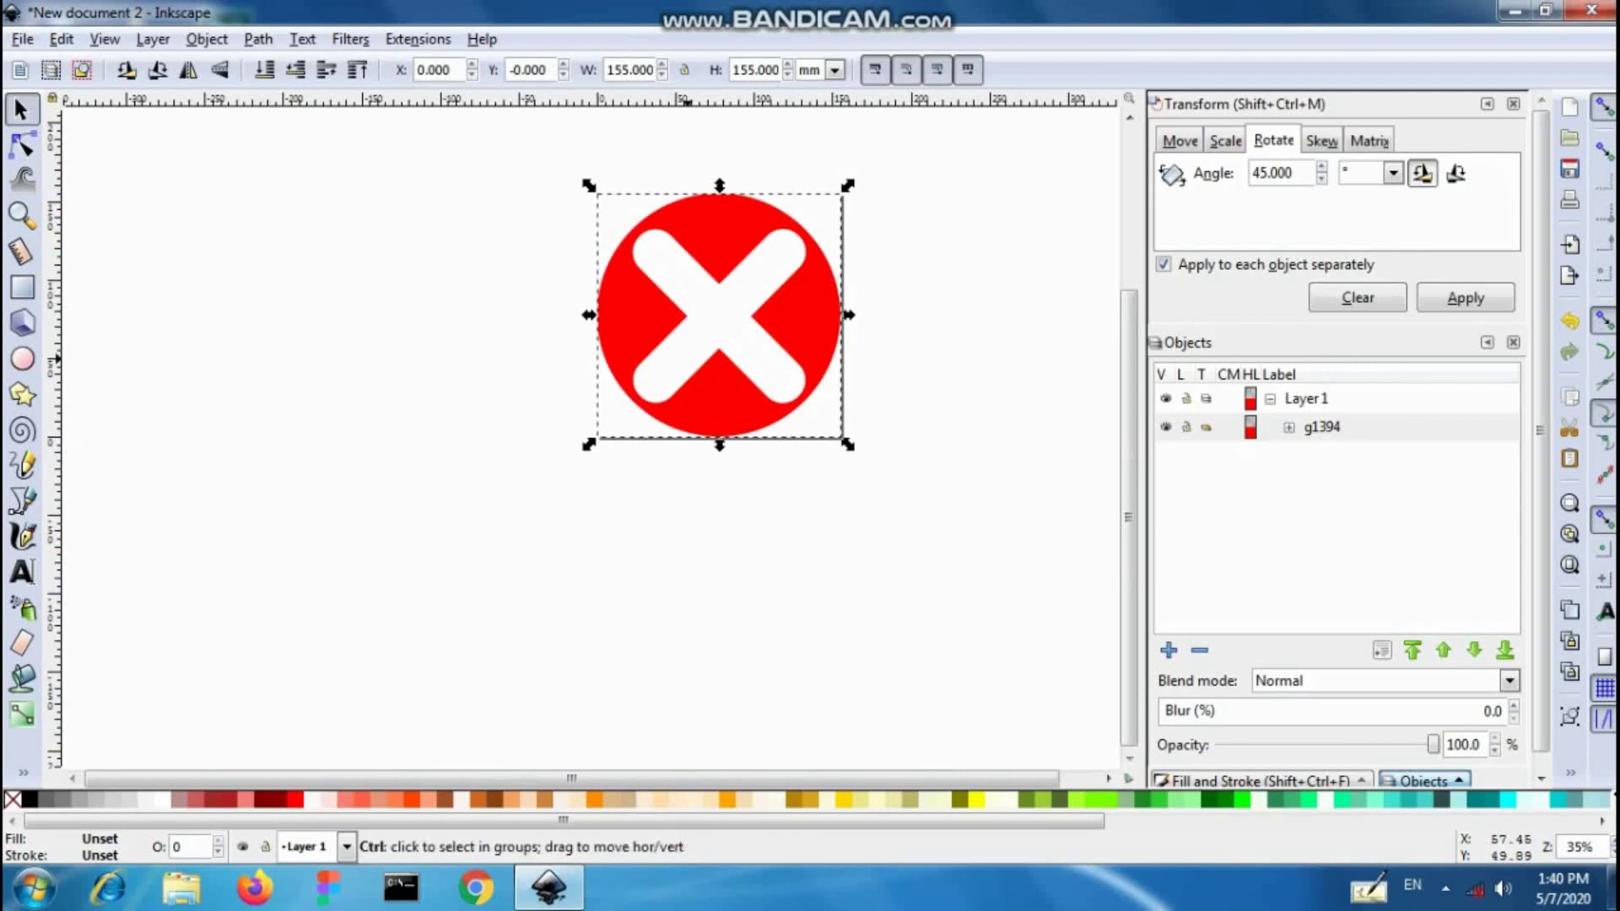
Step: Start saving the red cross icon and choose ionic icons/src/assets/svgs on the Desktop as the destination folder
{"action": "key", "text": "ctrl+s"}
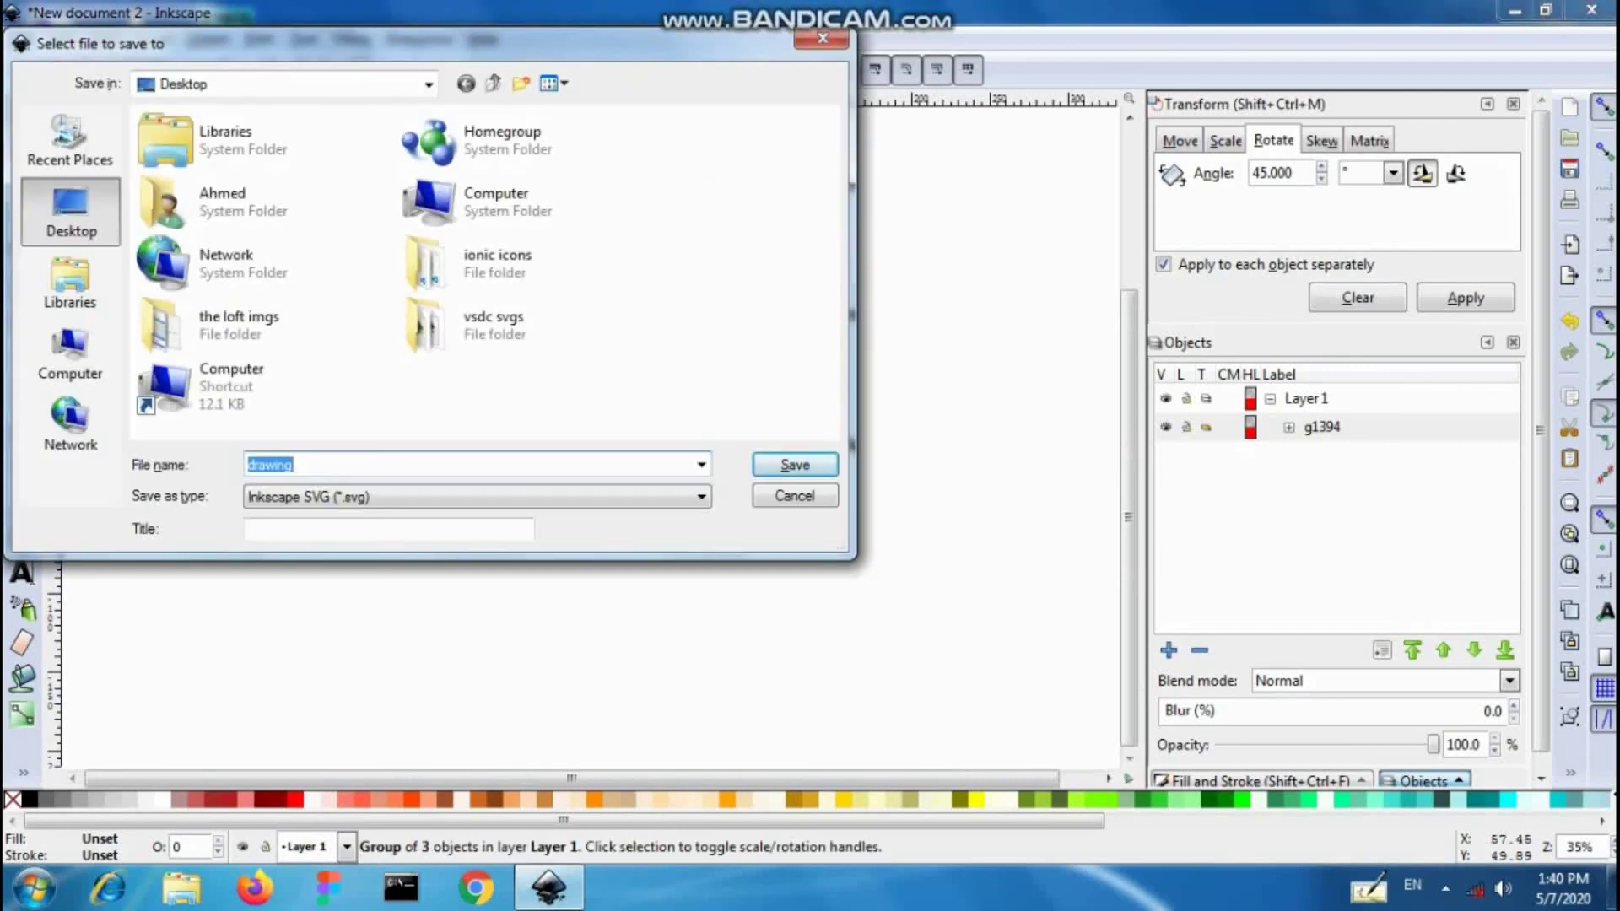
{"action": "double_click", "coordinate": [460, 262]}
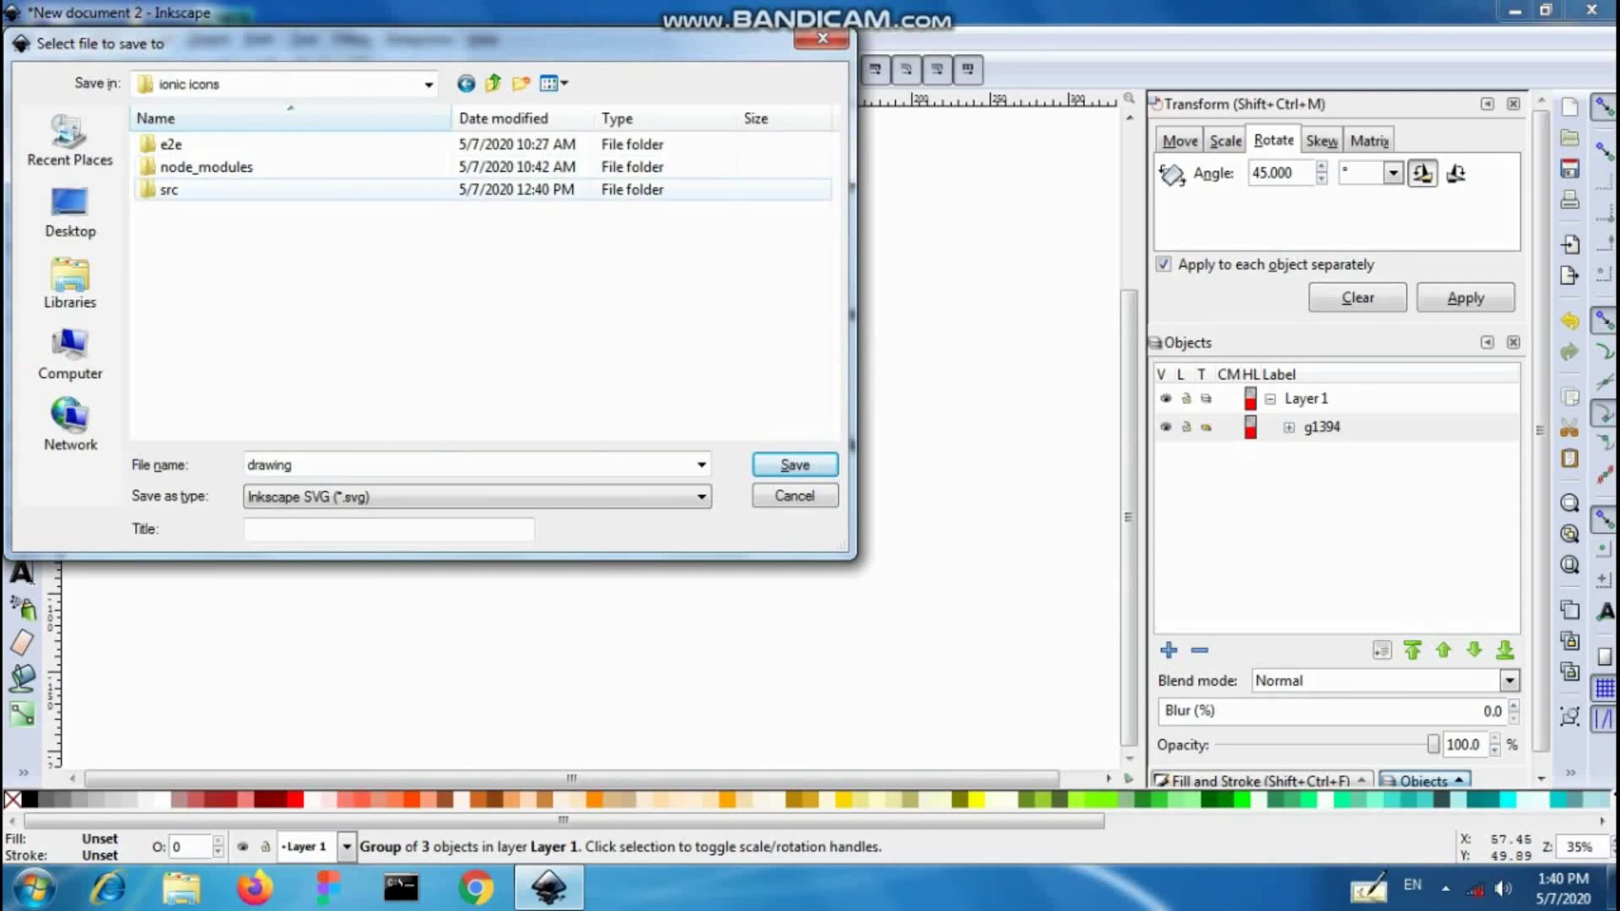
{"action": "double_click", "coordinate": [232, 189]}
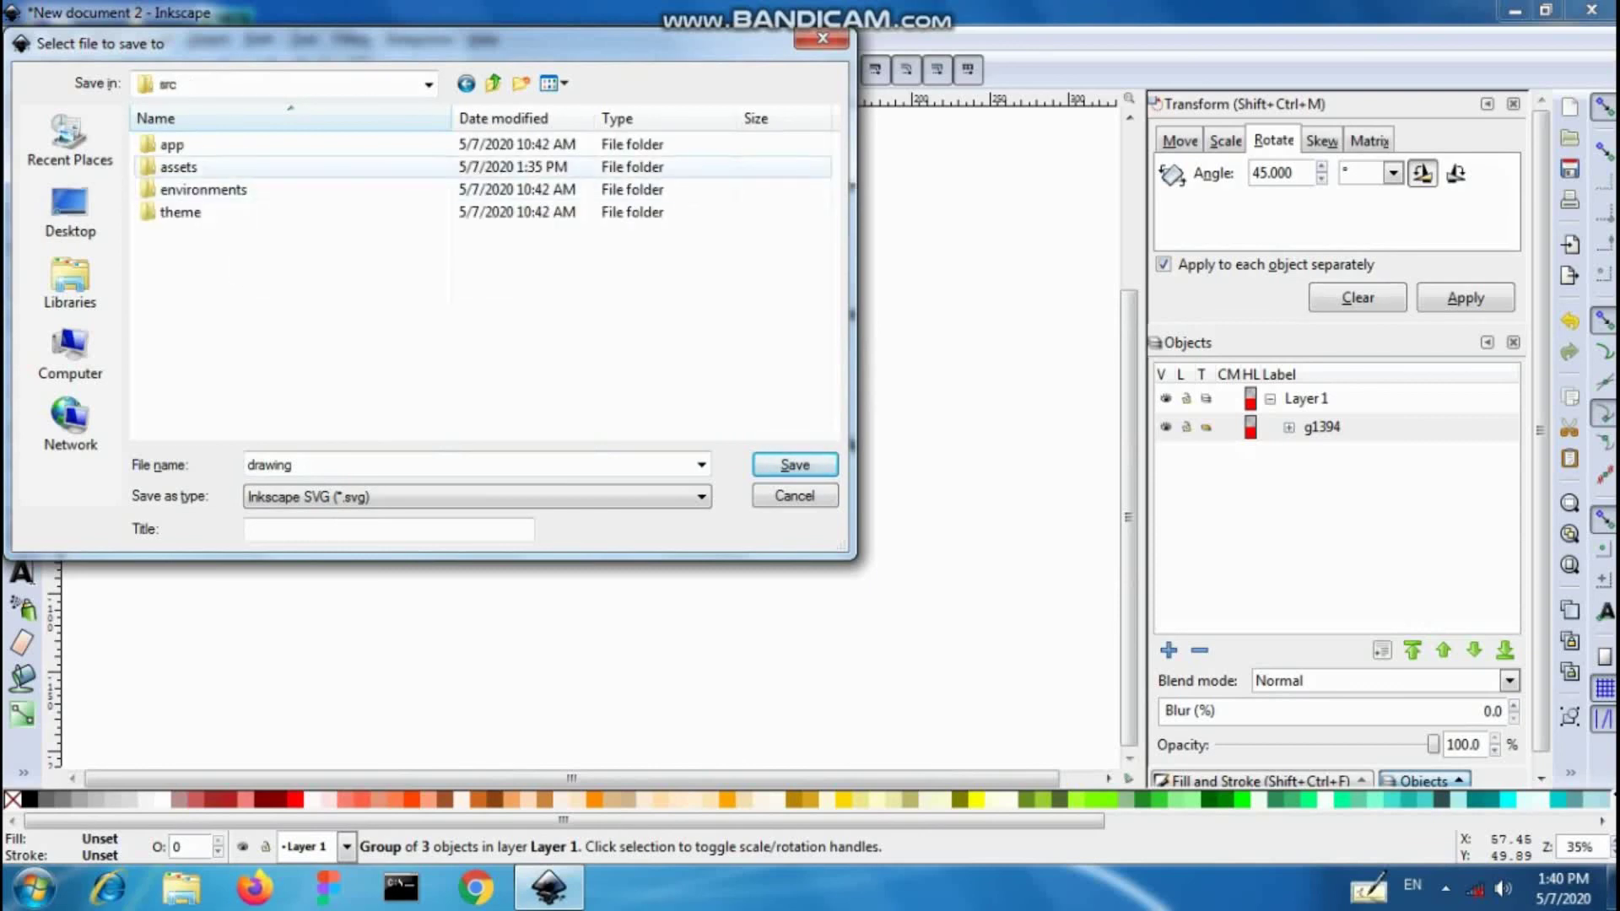
{"action": "double_click", "coordinate": [229, 163]}
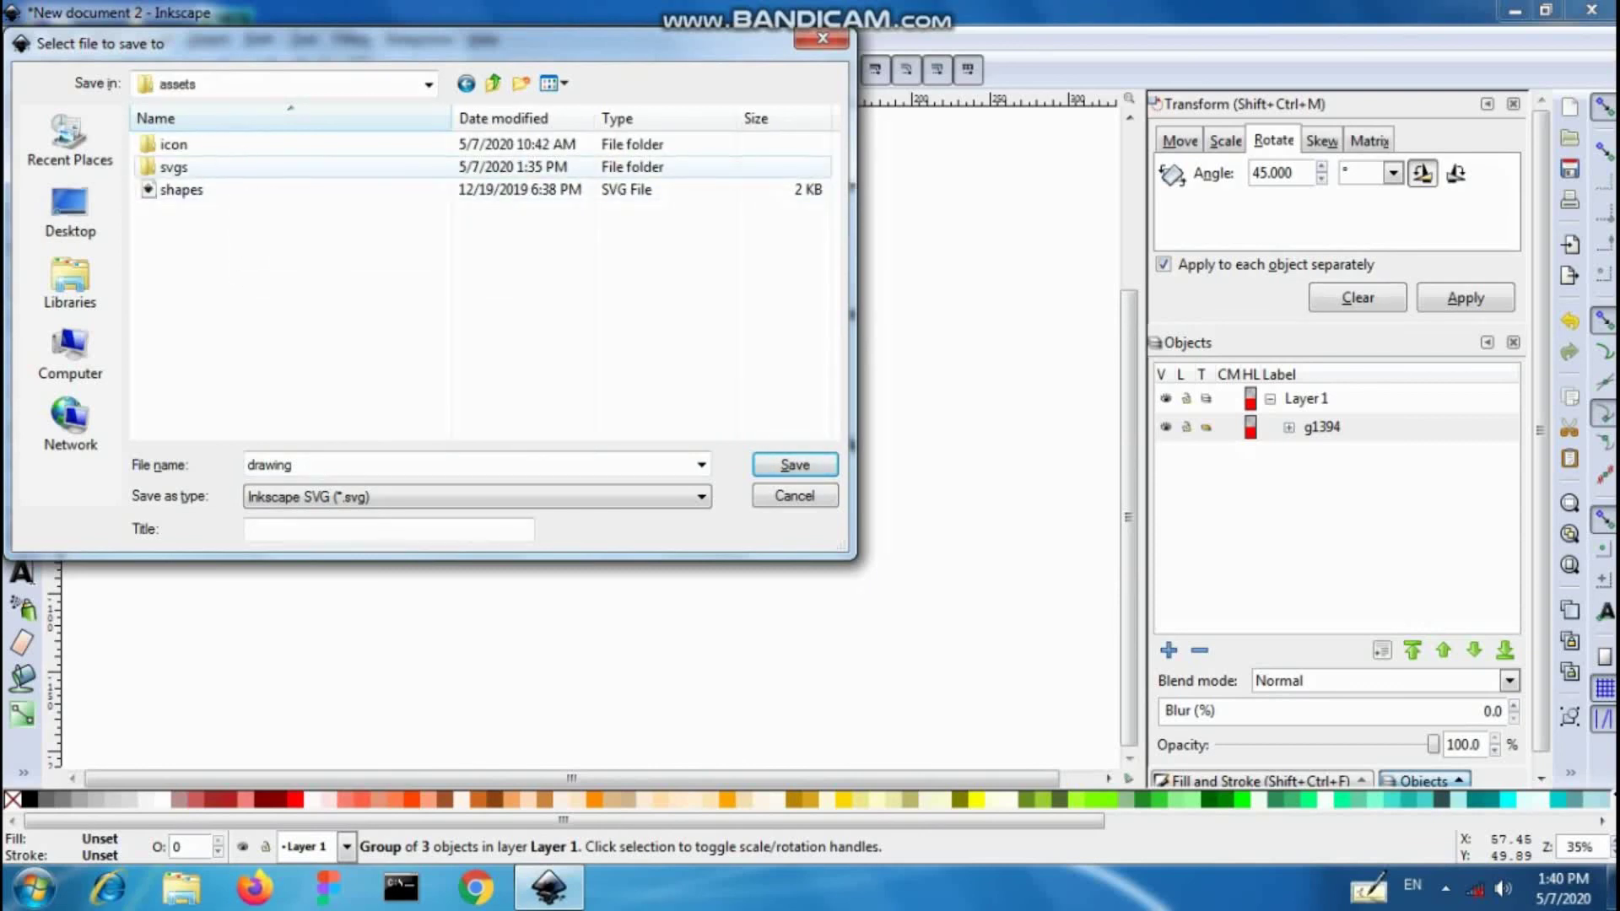
{"action": "double_click", "coordinate": [174, 166]}
Step: Save the icon under the file name "wrong" in the Plain SVG (*.svg) format
{"action": "double_click", "coordinate": [322, 468]}
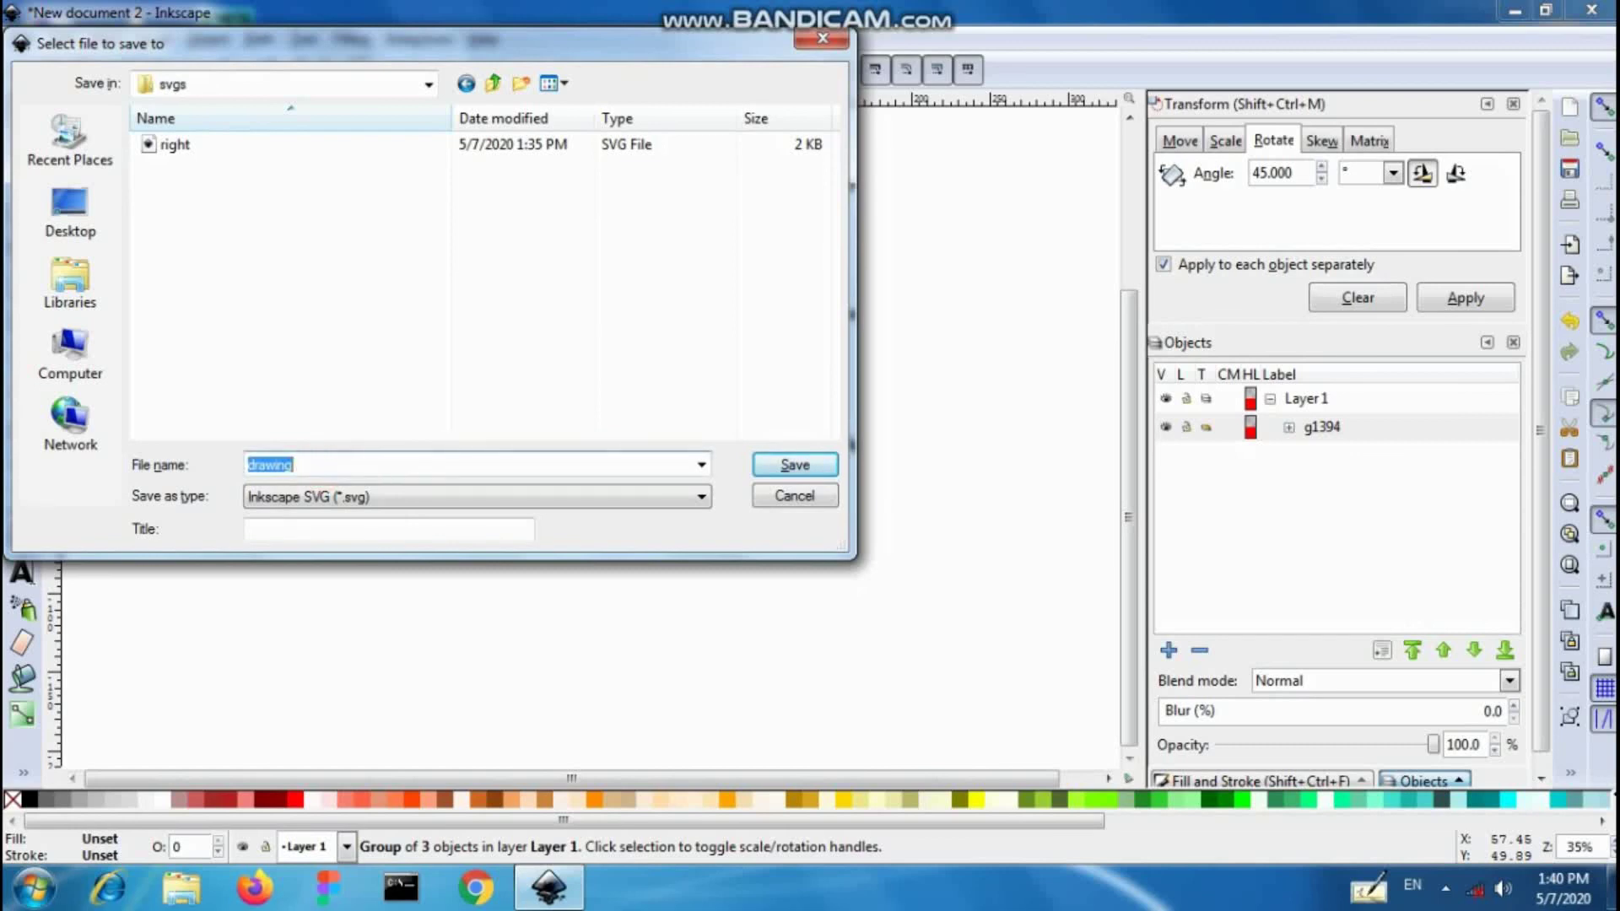
{"action": "type", "text": "wrong"}
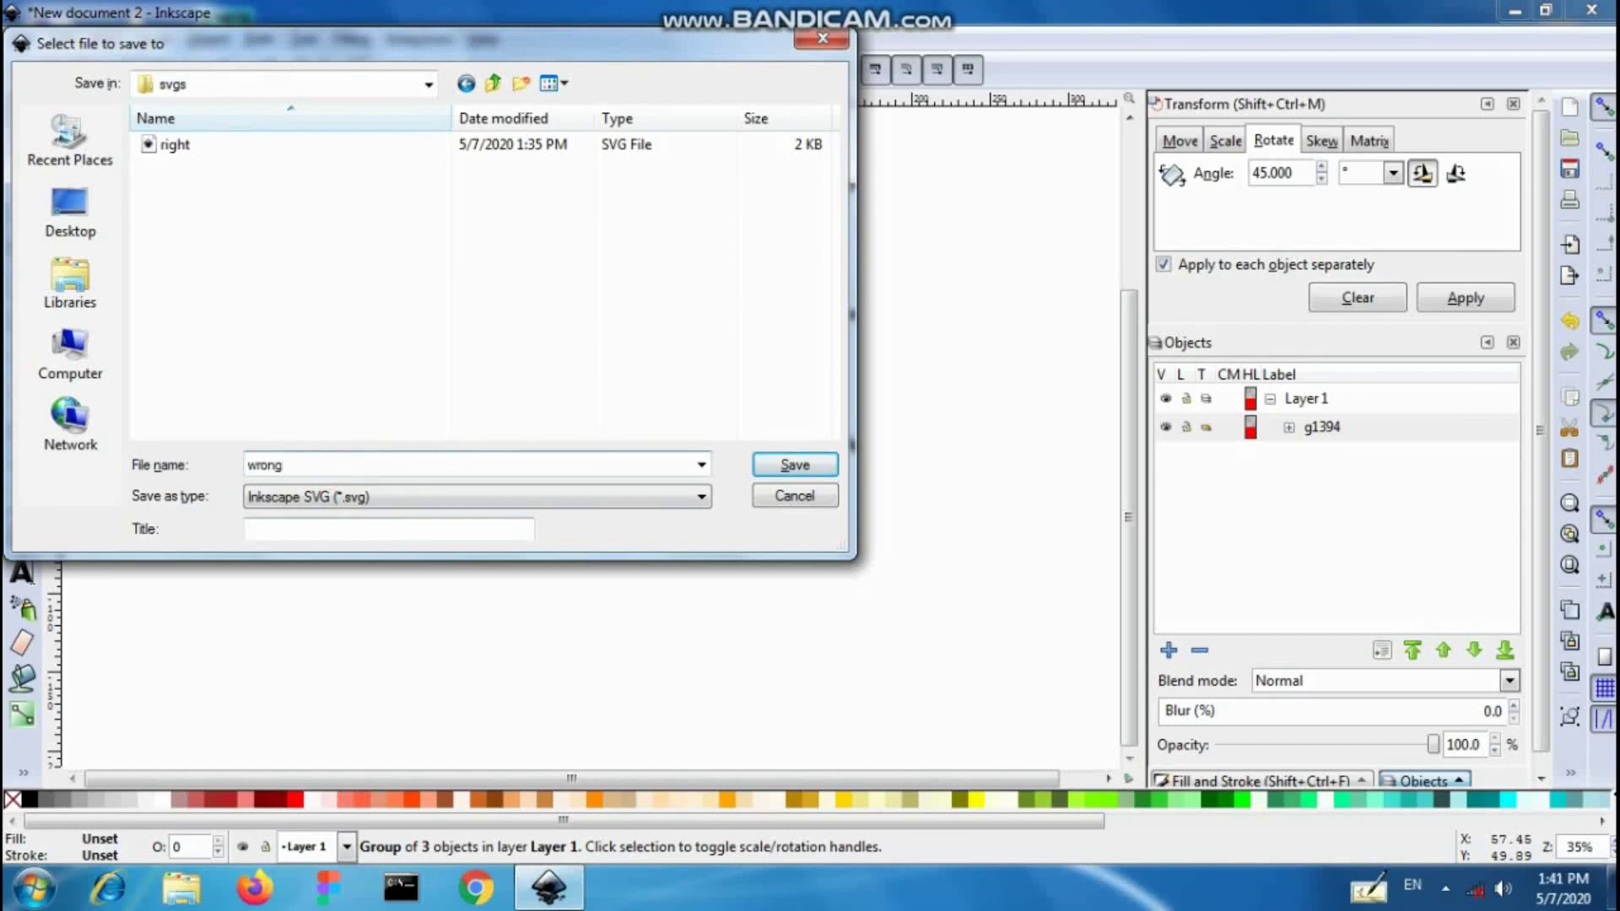
{"action": "left_click", "coordinate": [517, 496]}
{"action": "left_click", "coordinate": [295, 89]}
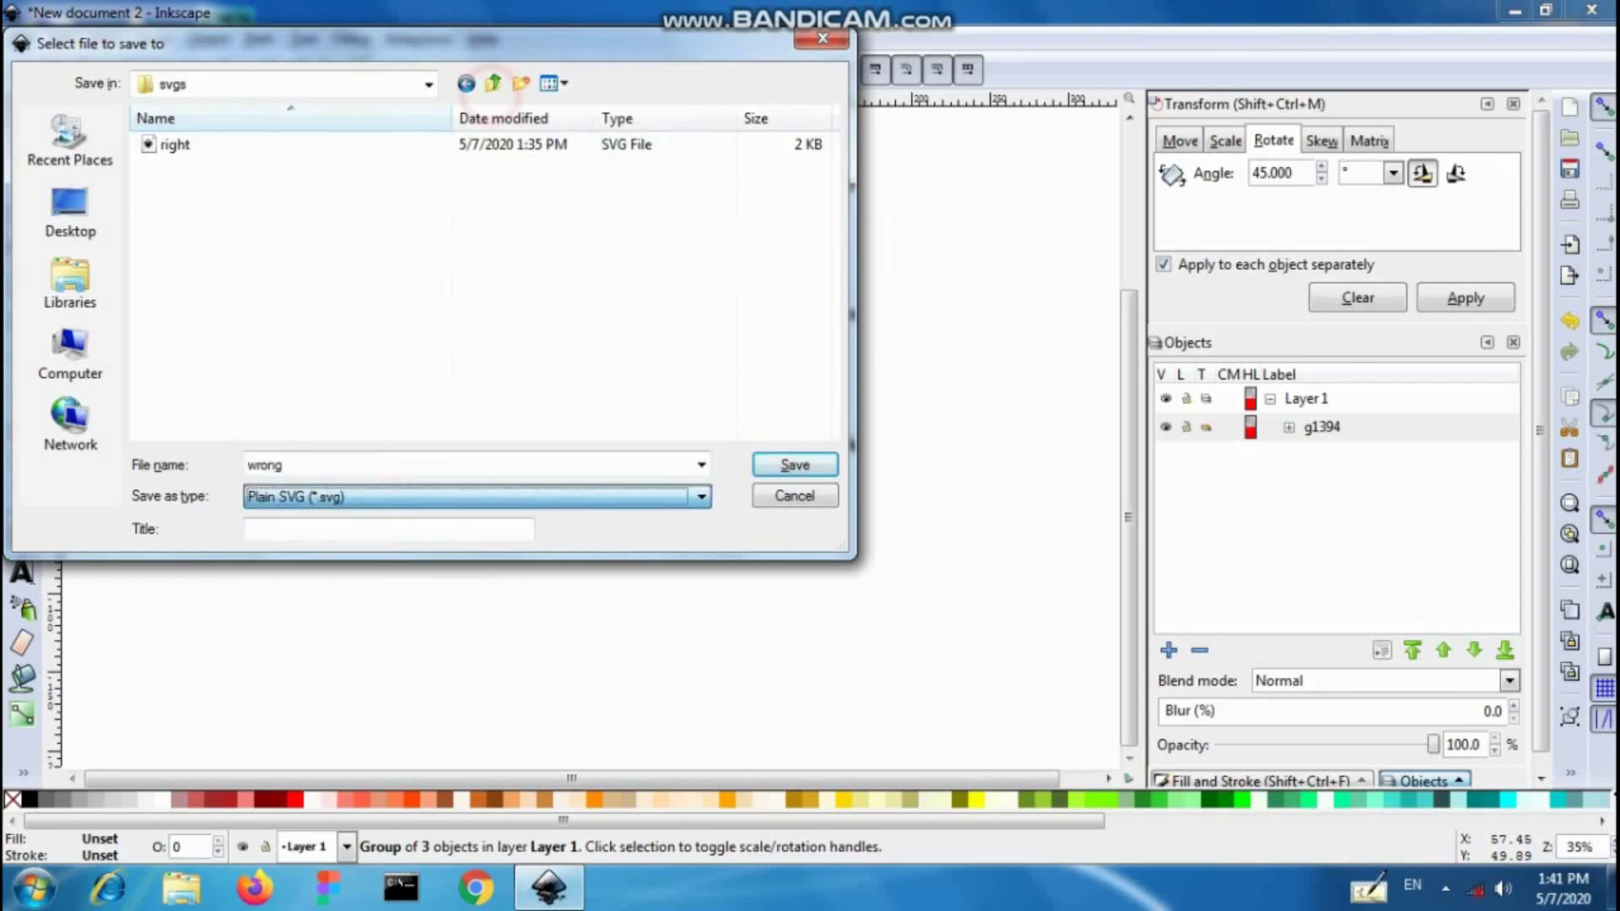